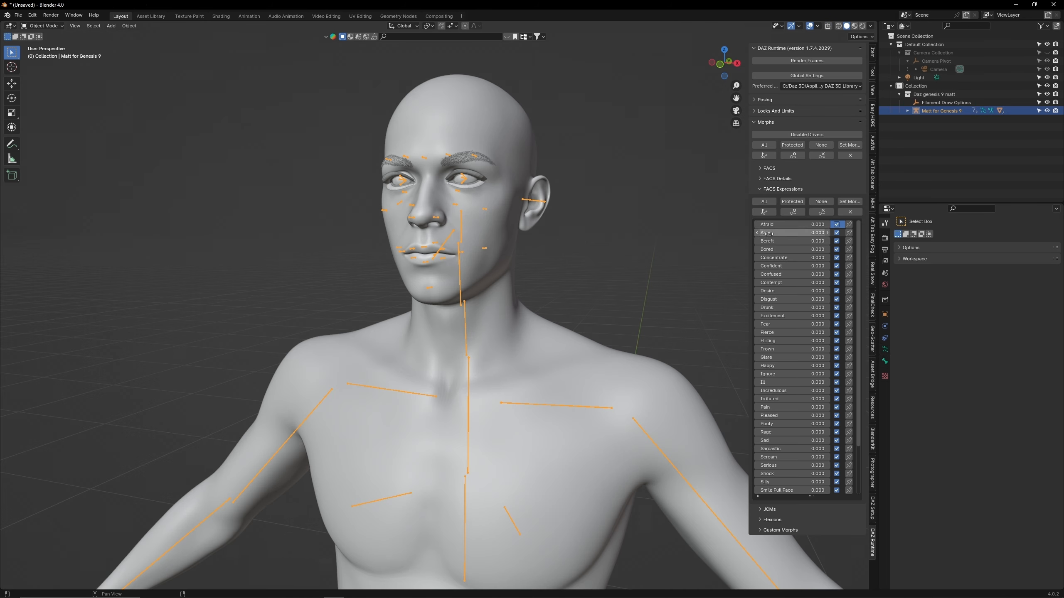
Step: Try the Drunk and Flirting FACS expression morphs on the Matt for Genesis 9 figure
mouse_move(769, 307)
mouse_down()
mouse_move(810, 307)
mouse_move(768, 307)
mouse_up()
drag(768, 344, 812, 344)
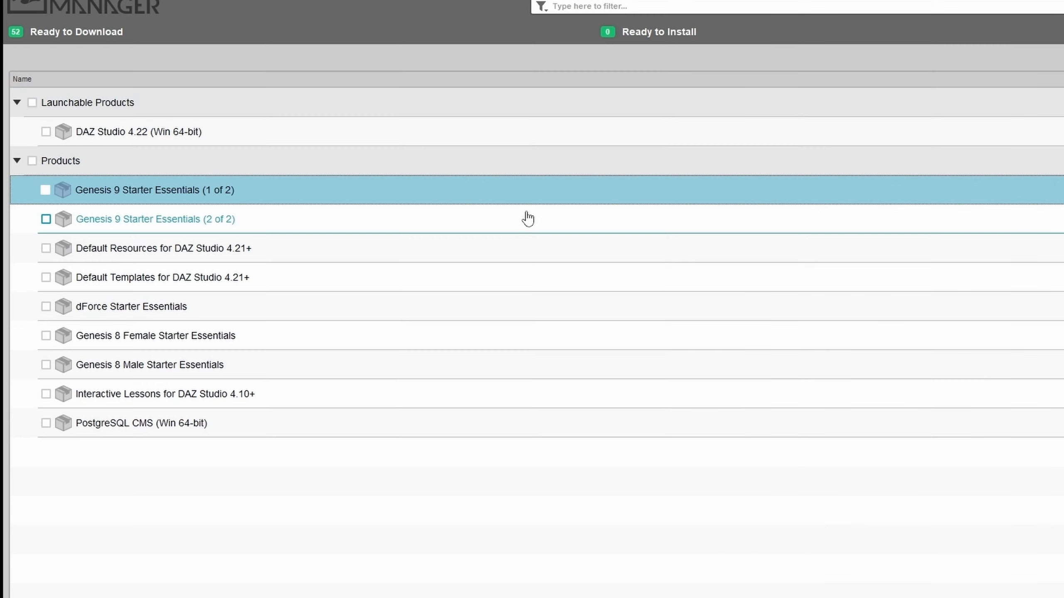
Step: Switch to the DAZ install manager and add Genesis 9 Starter Essentials (2 of 2) to the product selection
ctrl+click(544, 230)
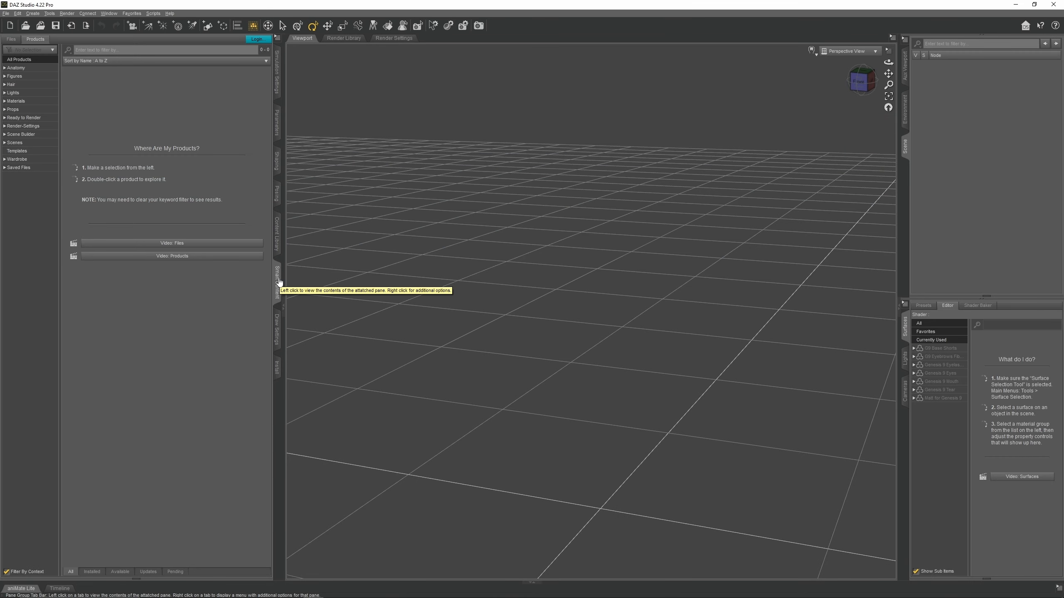
Step: Switch to DAZ Studio and load the Matt for Genesis 9 figure from Genesis 9 Starter Essentials into the scene
click(41, 76)
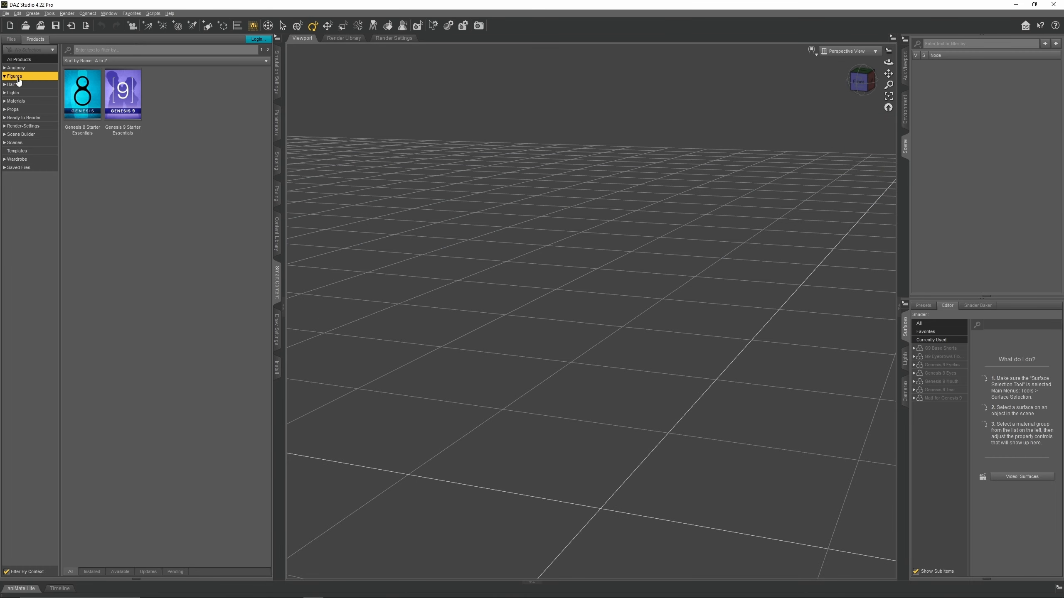
double_click(129, 96)
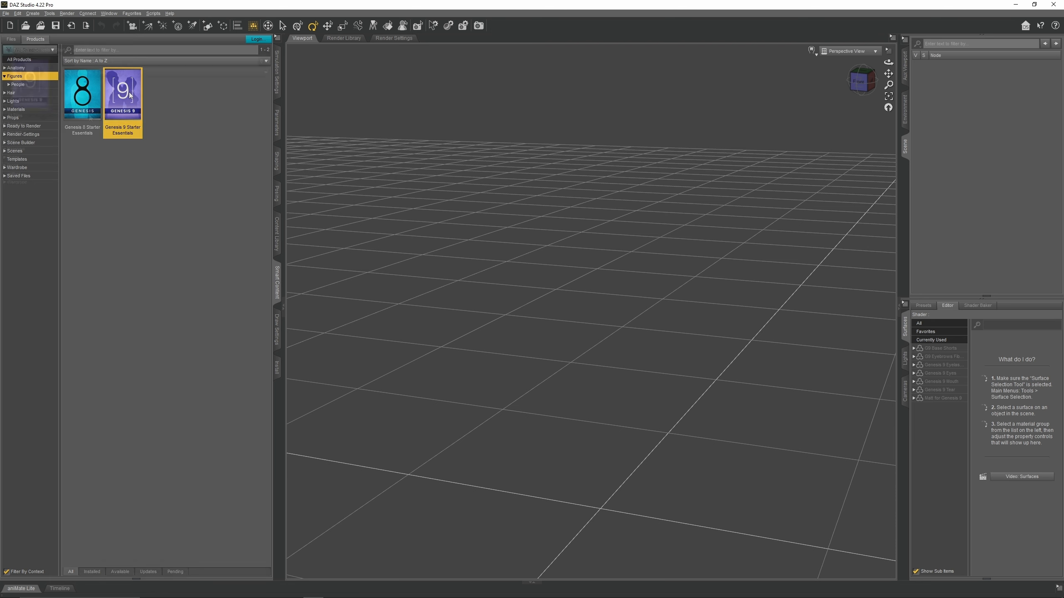
click(13, 132)
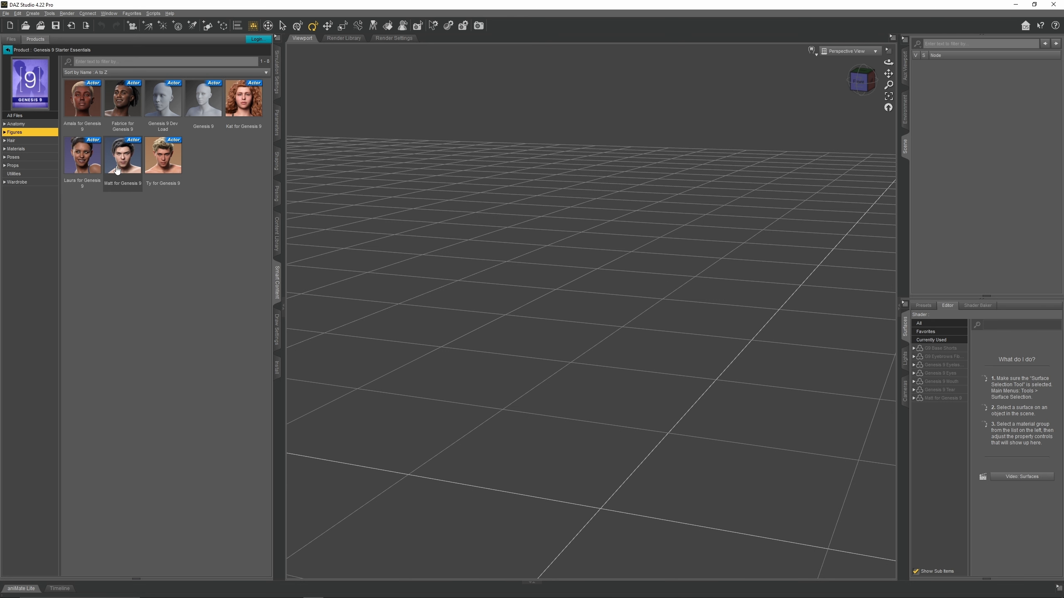
double_click(119, 166)
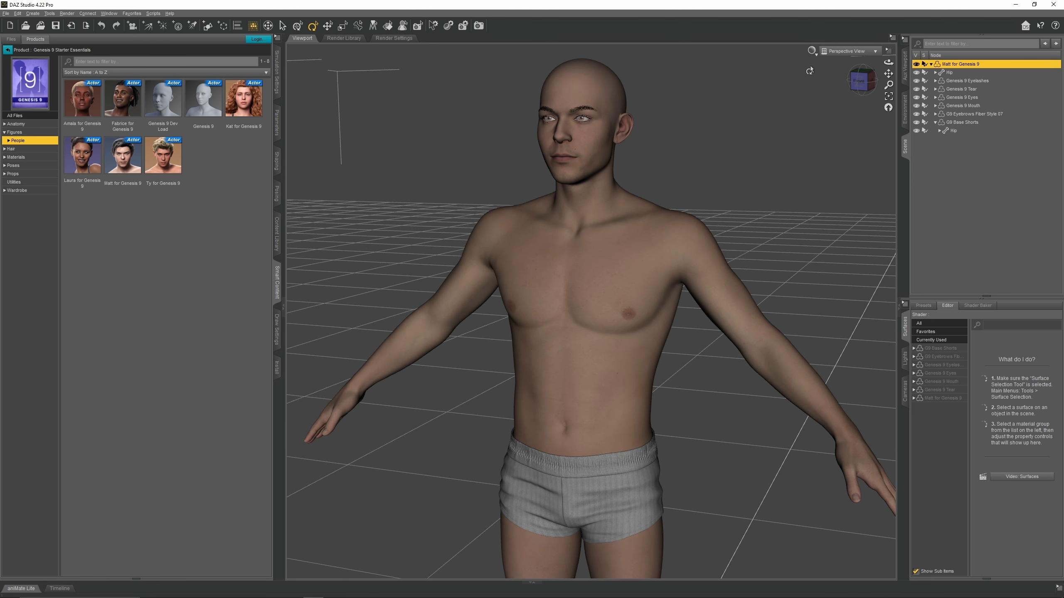
Step: Set the viewport draw style to Filament (PBR)
click(811, 50)
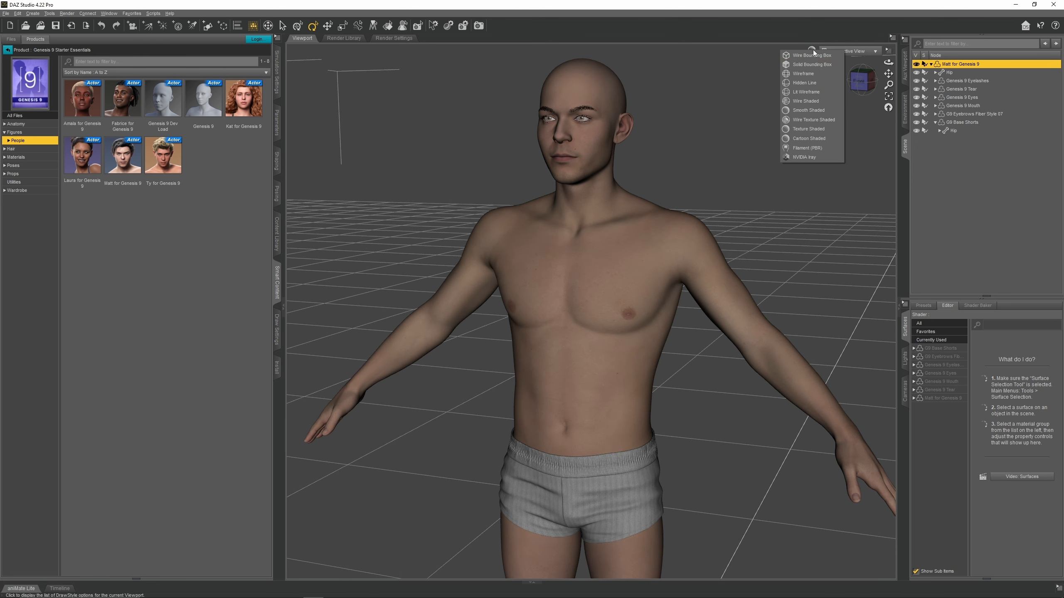
click(801, 146)
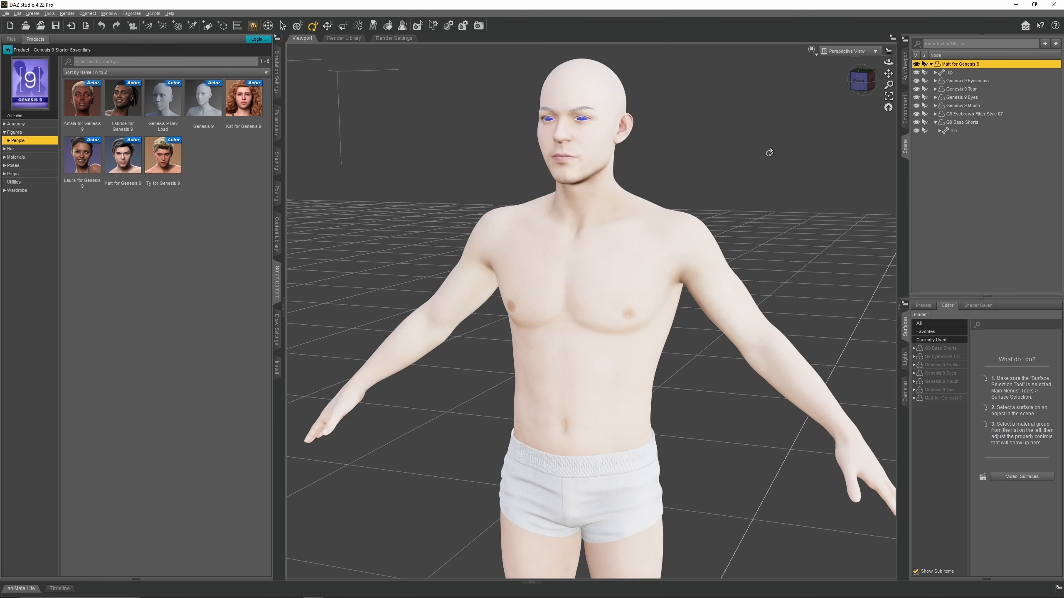
Step: Add a Filament Draw Options node to the scene and lower its Environment Intensity Scale
click(33, 13)
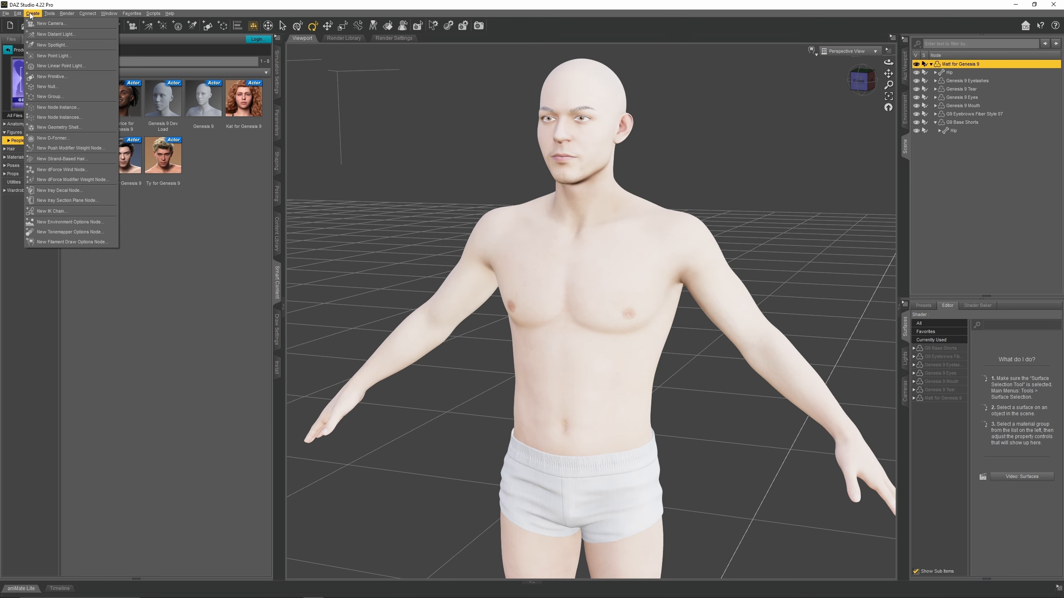
click(63, 242)
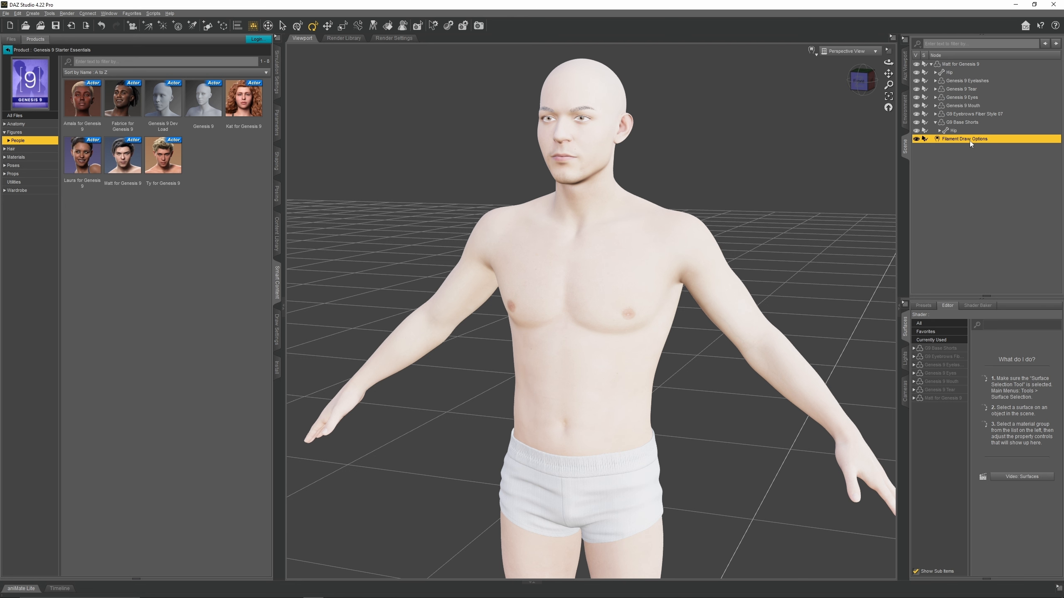
click(278, 131)
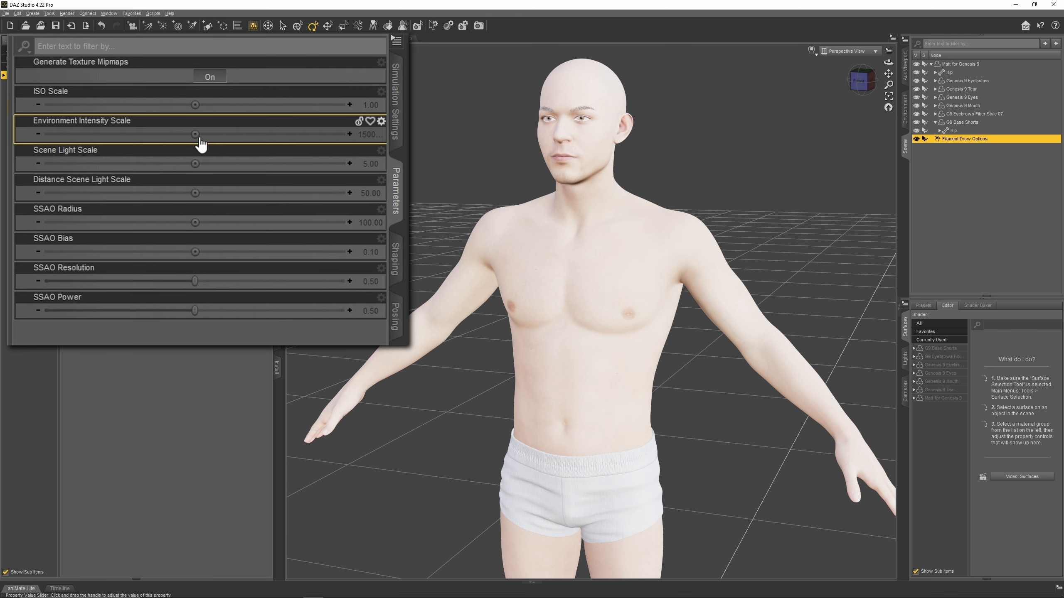
drag(200, 138, 124, 139)
Step: Start saving the scene as a new file and create a folder named DAZ Genesis 9 Base inside Kitbash Project
click(6, 13)
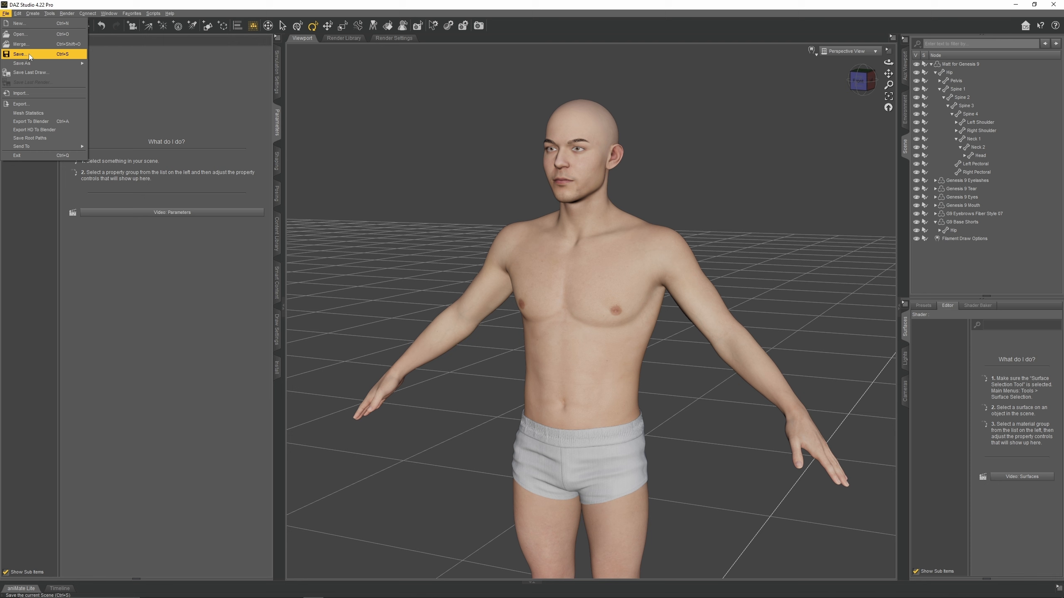
mouse_move(39, 62)
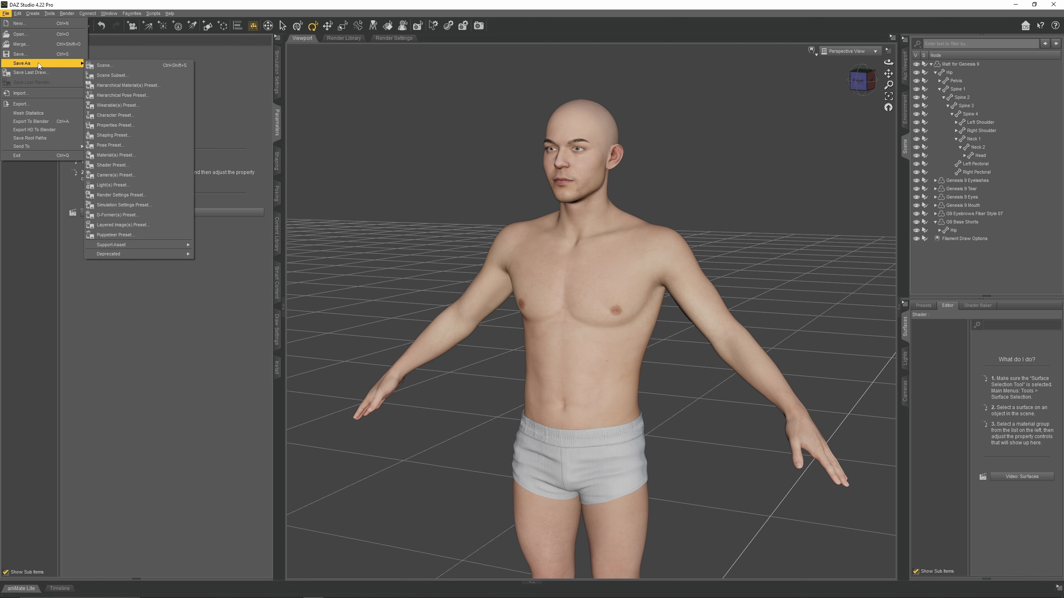
click(136, 66)
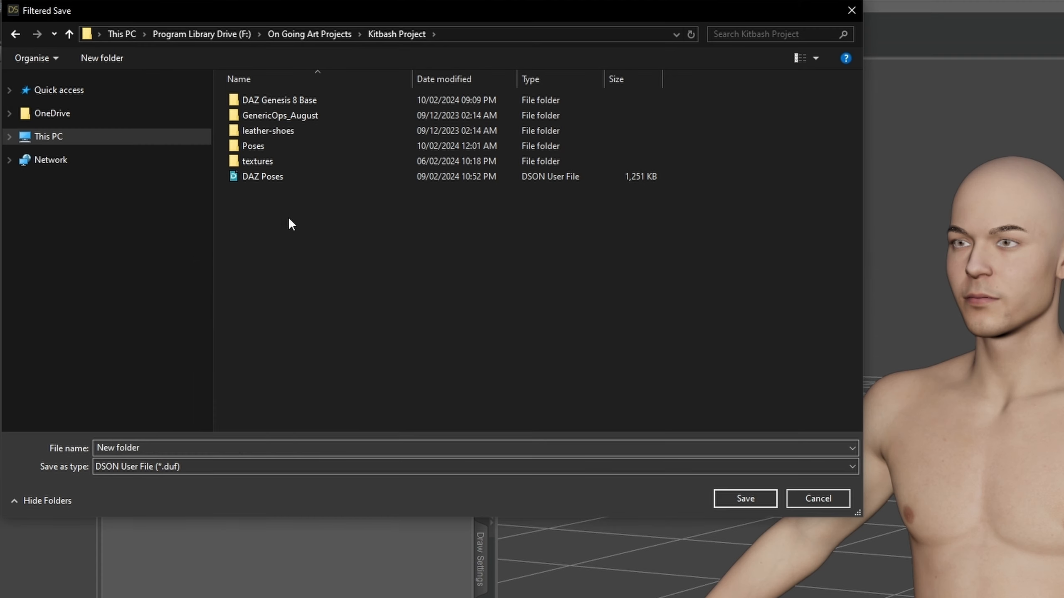
right_click(168, 128)
mouse_move(251, 420)
click(341, 420)
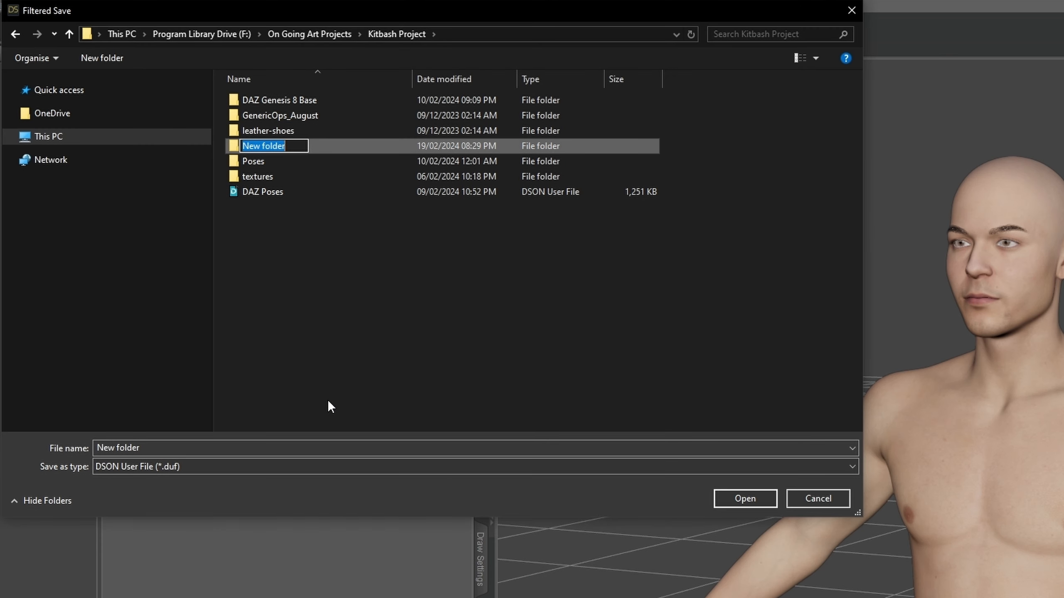
text(DAZ Genesis 9 Base)
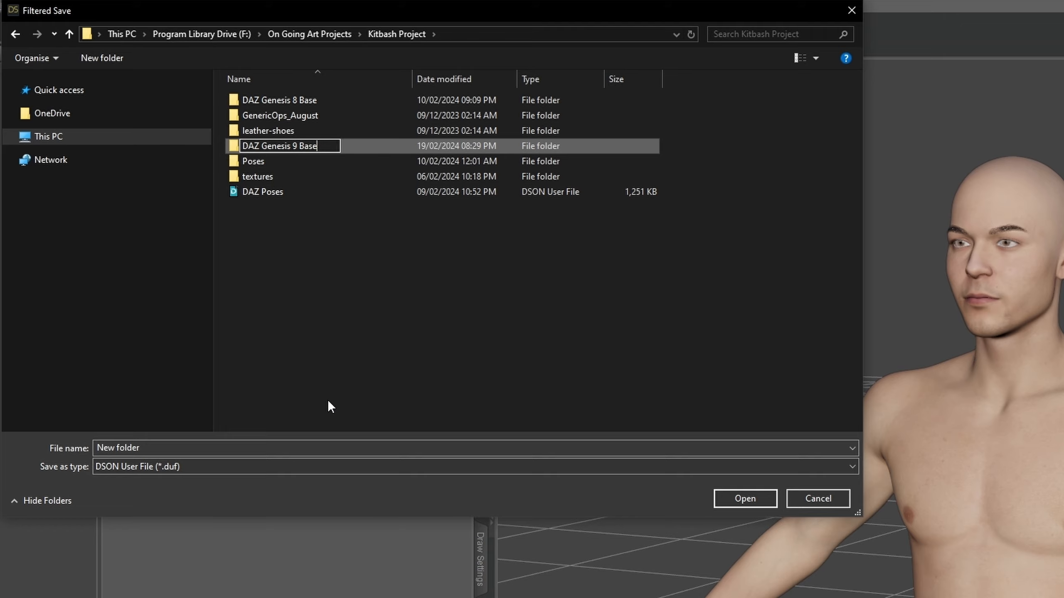
click(318, 340)
double_click(300, 112)
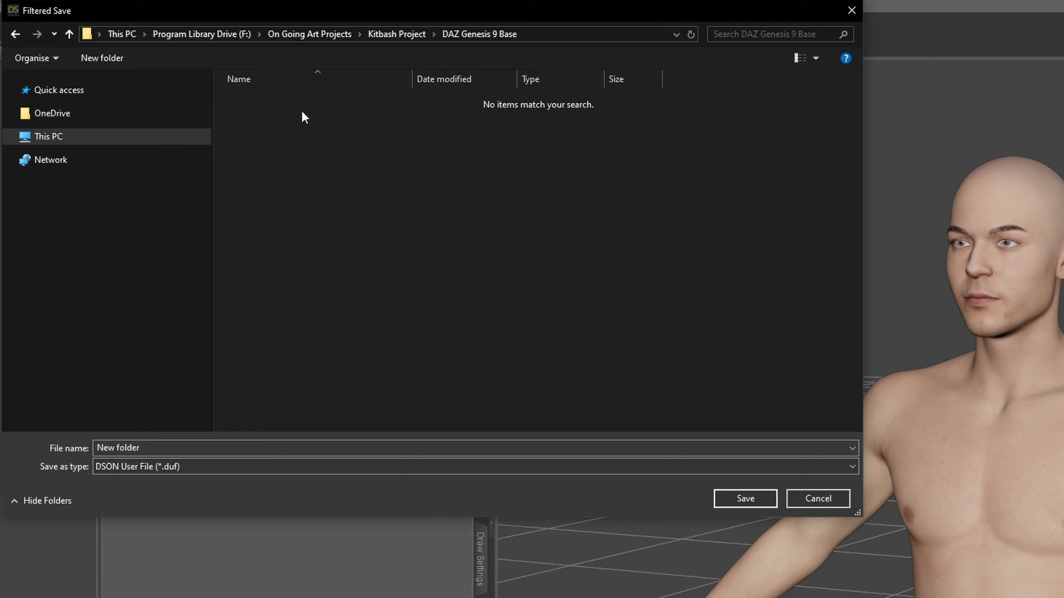
Step: Save the scene in the DAZ Genesis 9 Base folder under the name DAZ Genesis 9 Matt
click(197, 447)
key(ctrl+a)
key(BackSpace)
text(DAZ Genesis 9 Matt)
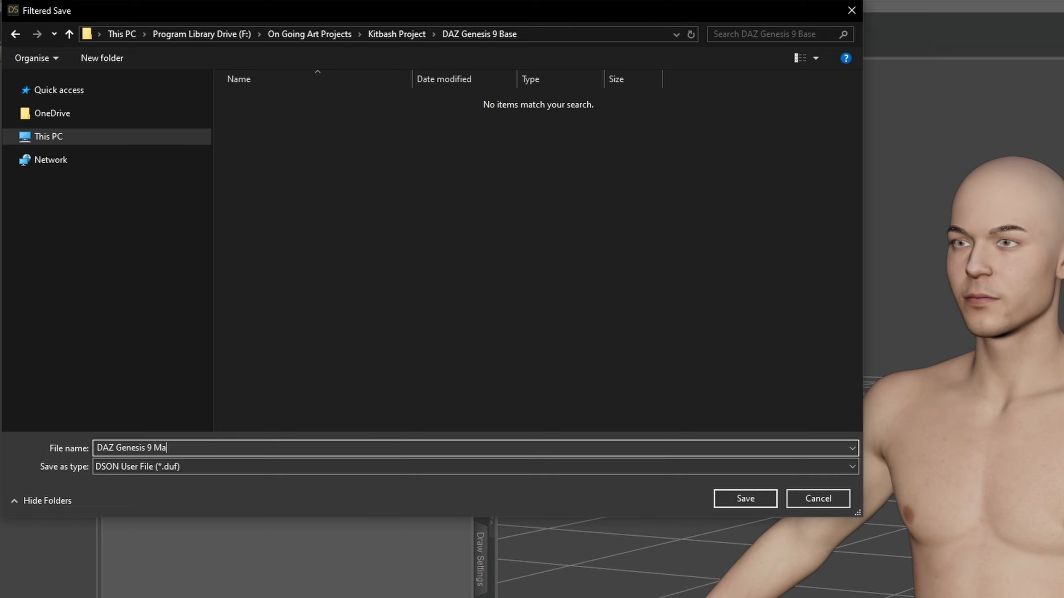
click(744, 498)
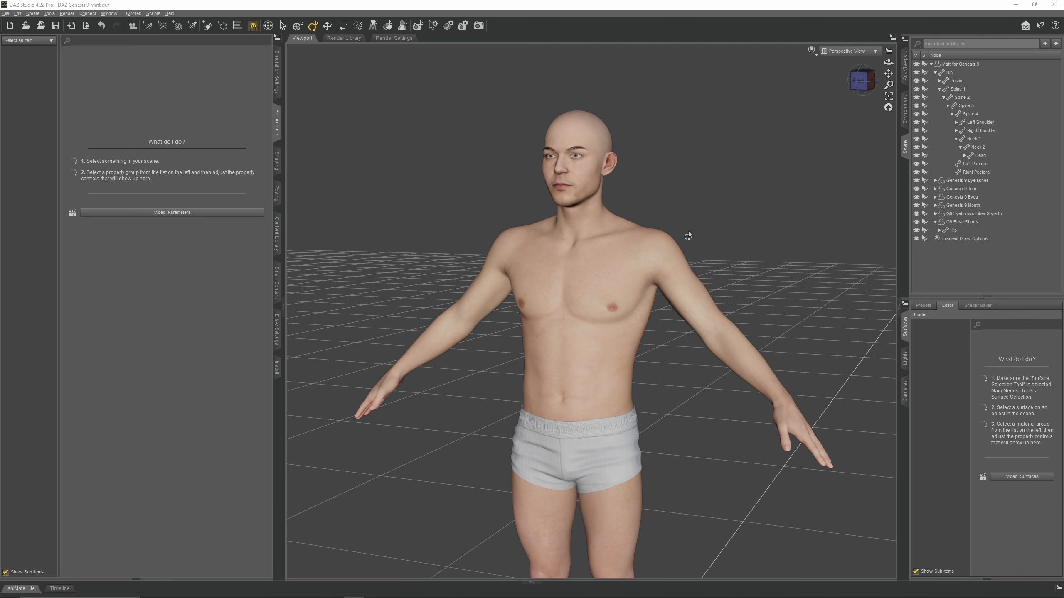
Step: Select the figure's head and show the Actor group of shaping morphs for Matt for Genesis 9
click(577, 180)
click(577, 180)
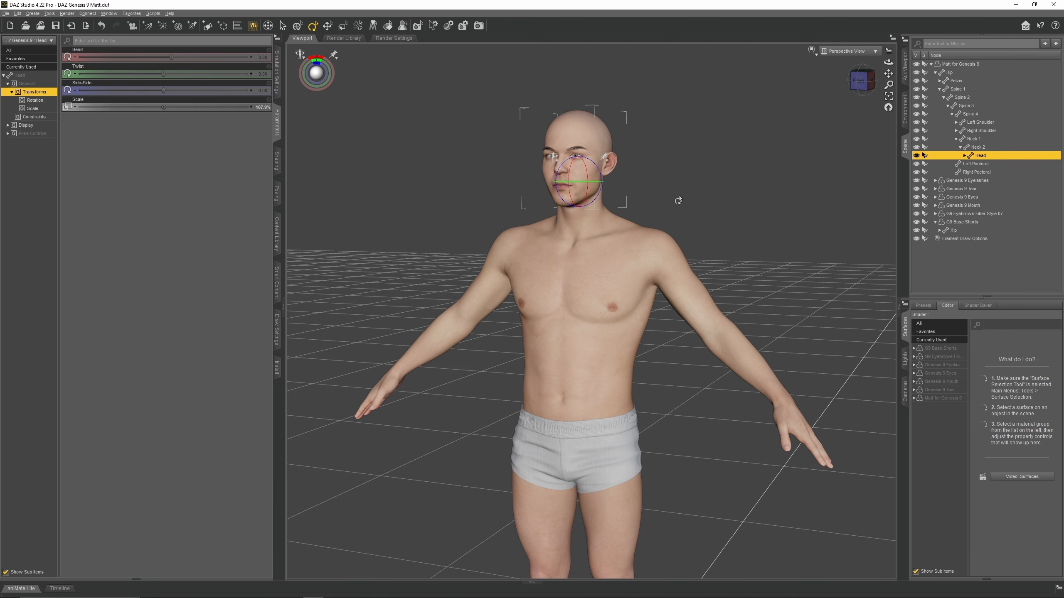
key(ctrl+f)
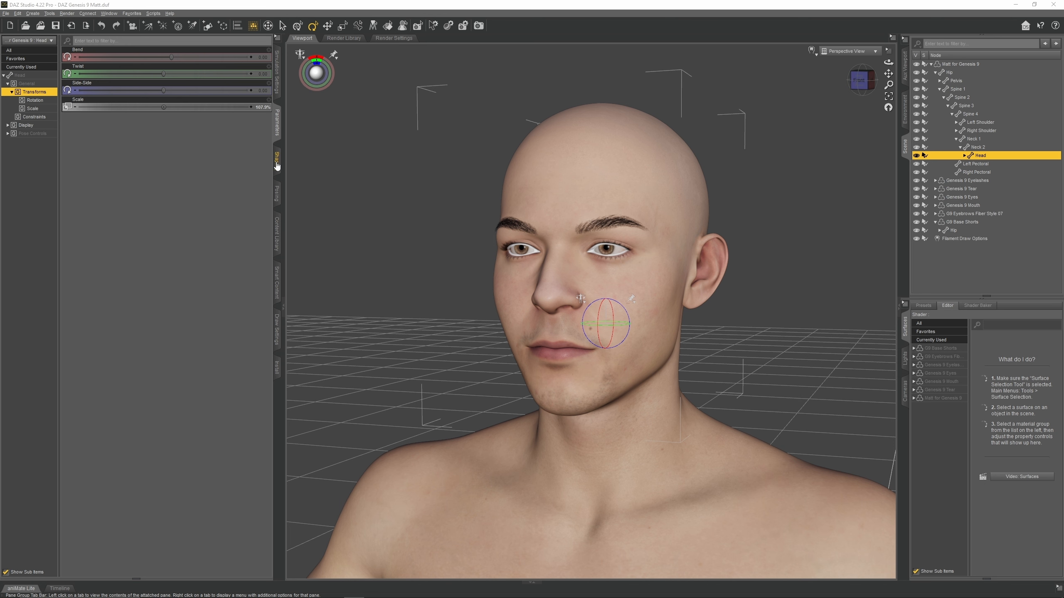
click(276, 163)
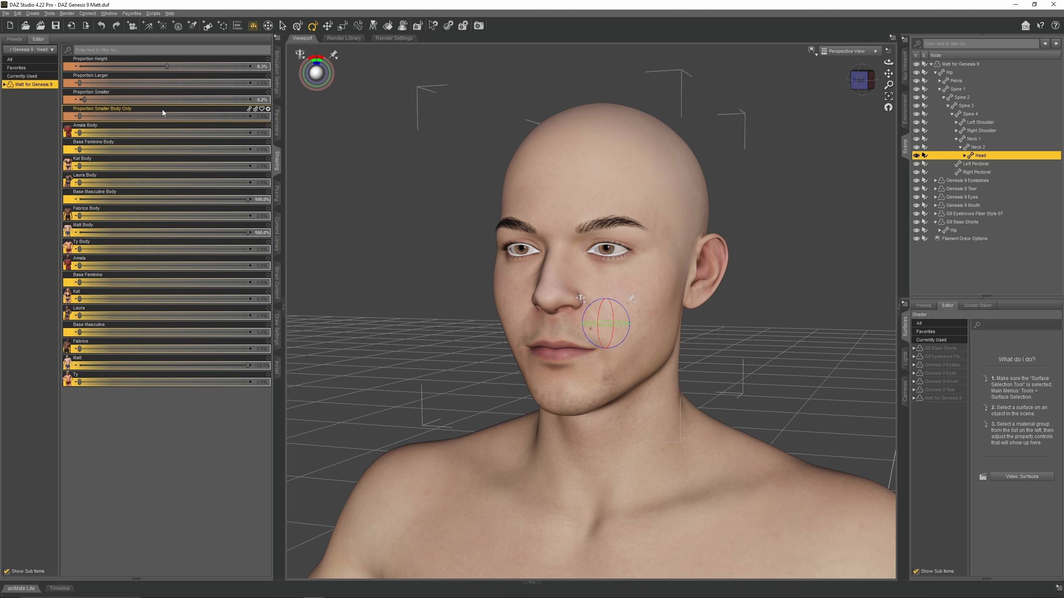
double_click(27, 85)
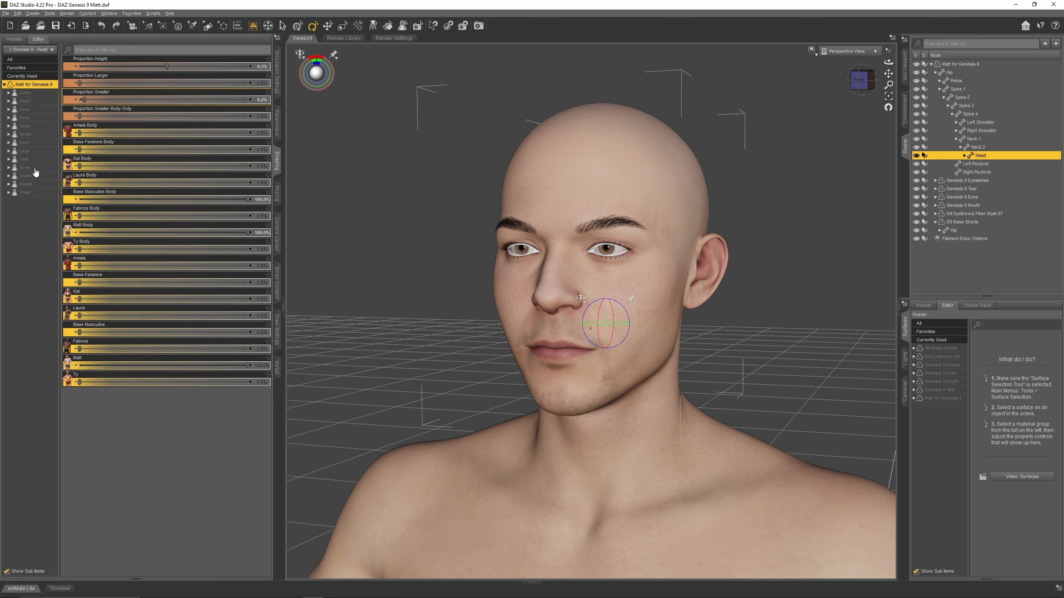
click(25, 93)
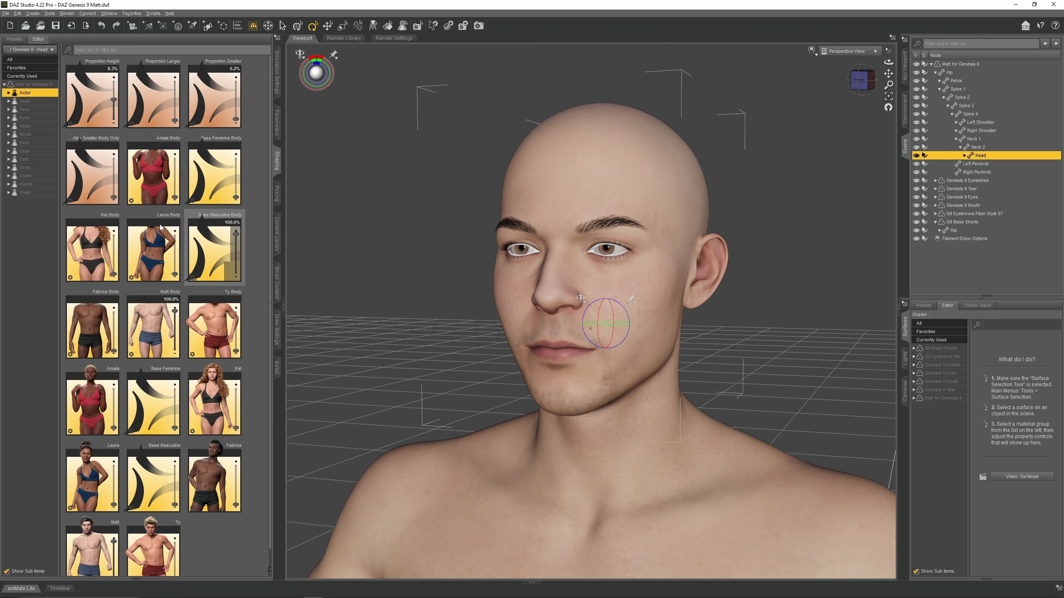
scroll(252, 387, down, 1)
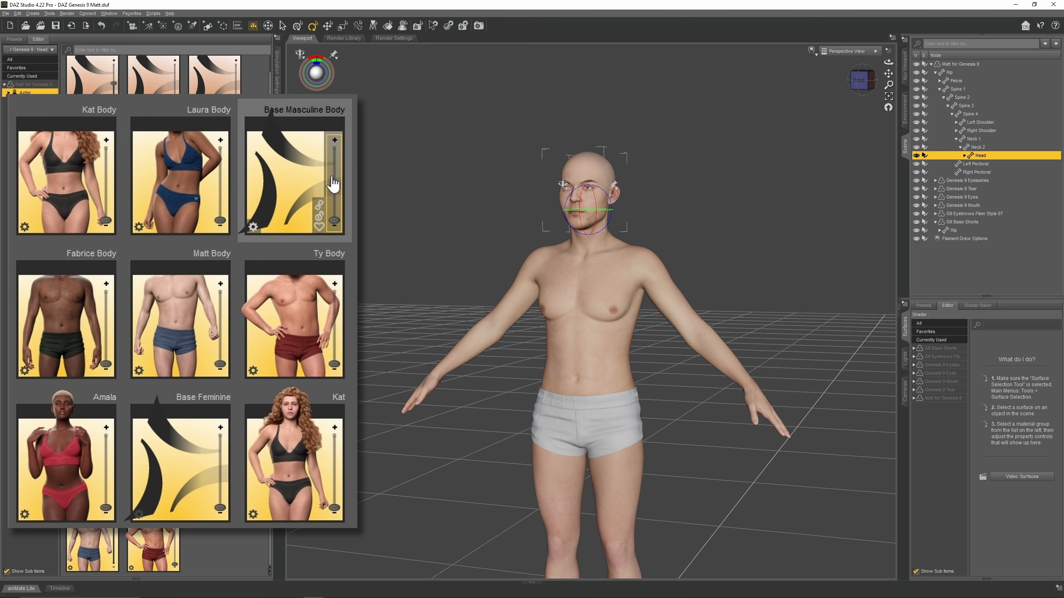
Step: Set Base Masculine Body to 100% and blend in Fabrice Body at 56.2%, Matt Body at 46.9% and Ty Body at 37%
drag(334, 221, 337, 126)
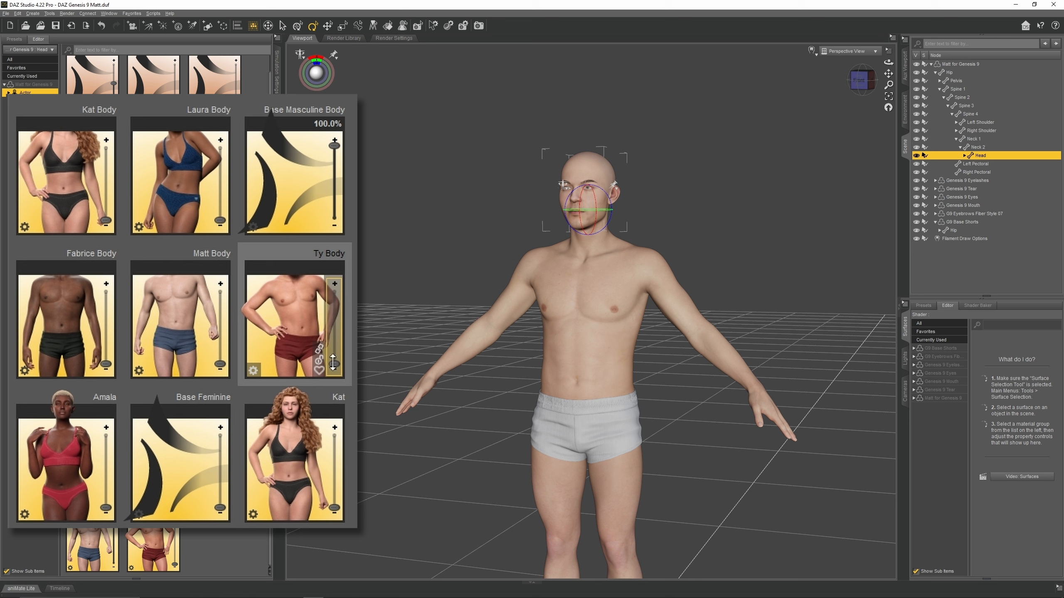
mouse_move(333, 363)
mouse_down()
mouse_move(335, 261)
mouse_move(334, 363)
mouse_up()
drag(103, 364, 106, 289)
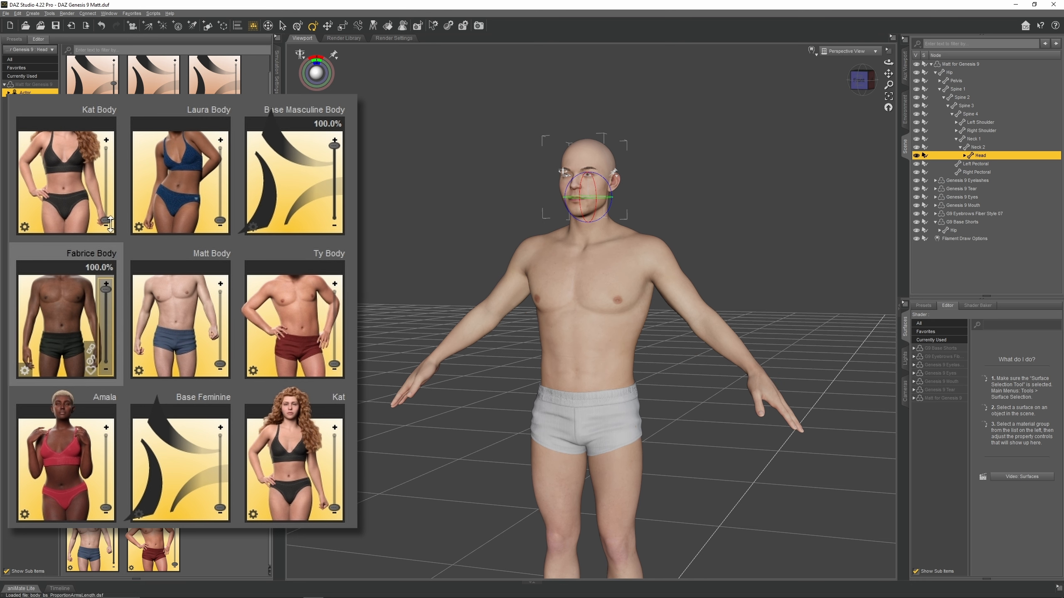
drag(108, 289, 116, 324)
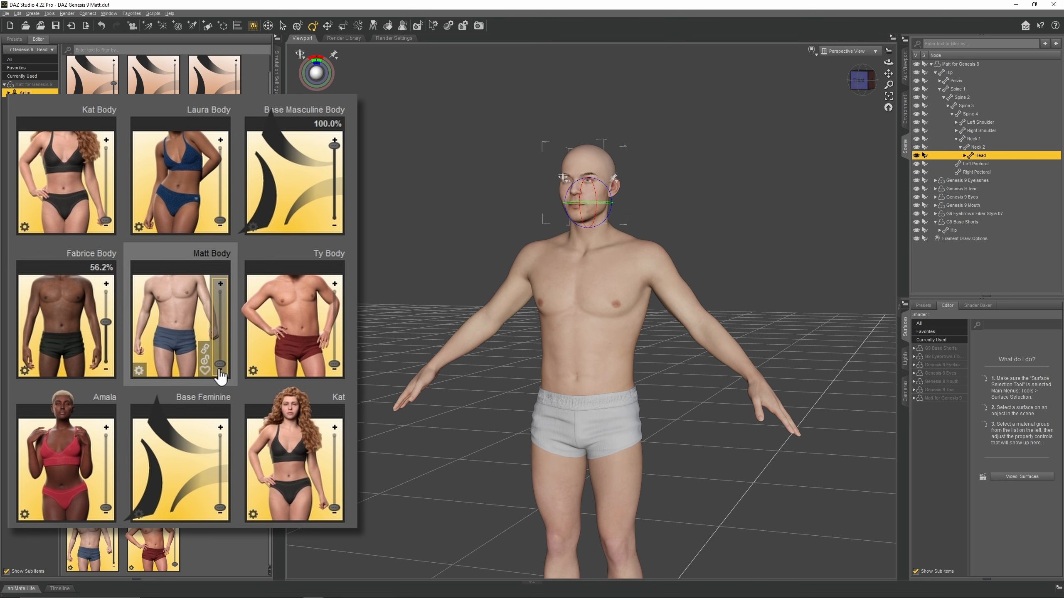
drag(220, 364, 219, 335)
drag(334, 364, 333, 335)
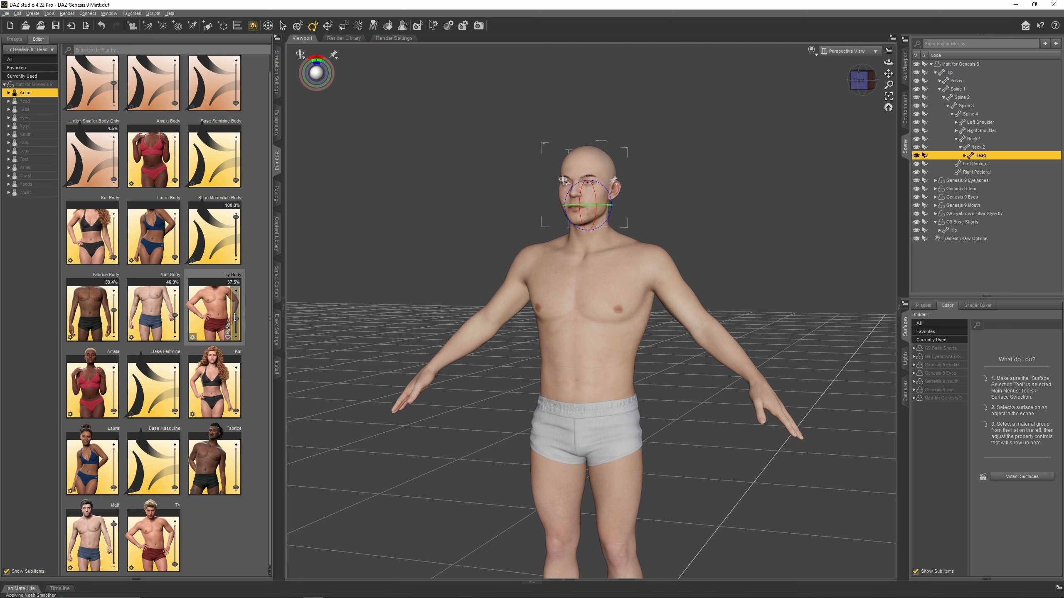
Step: Restore the body shape by zeroing the Ty Body and Fabrice Body morphs and setting Matt Body to 100%
drag(235, 317, 236, 337)
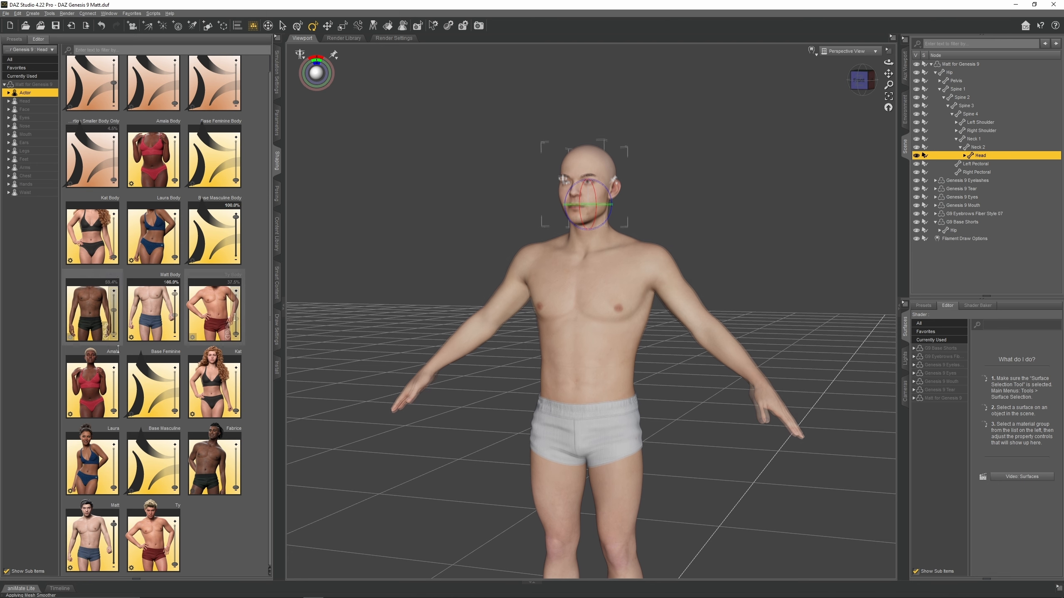
drag(114, 310, 118, 349)
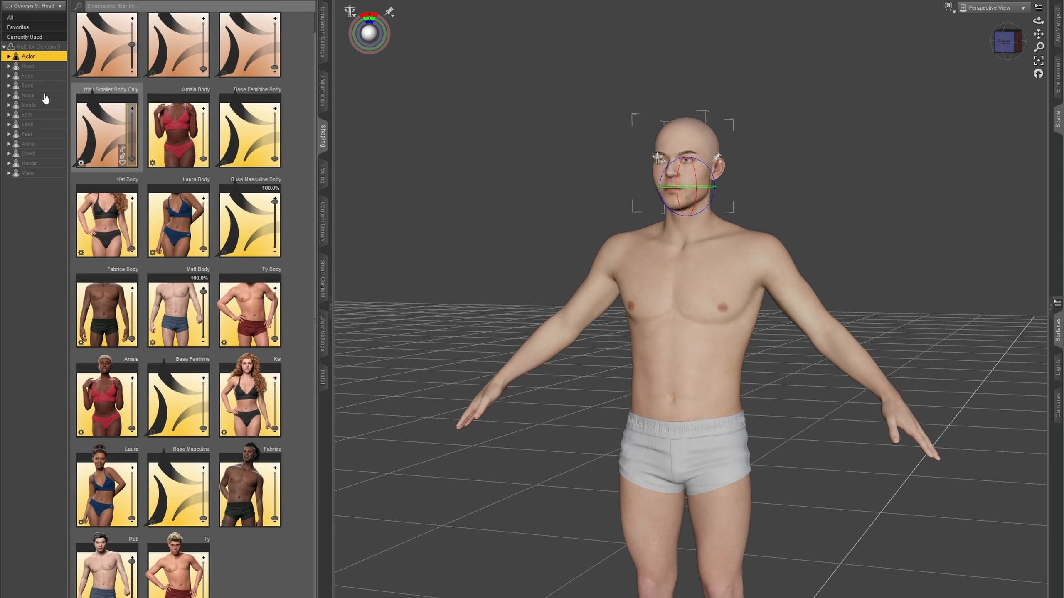
Step: Blend the head shape by setting the Matt Head and Ty Head morphs to 50% each
click(24, 101)
double_click(682, 147)
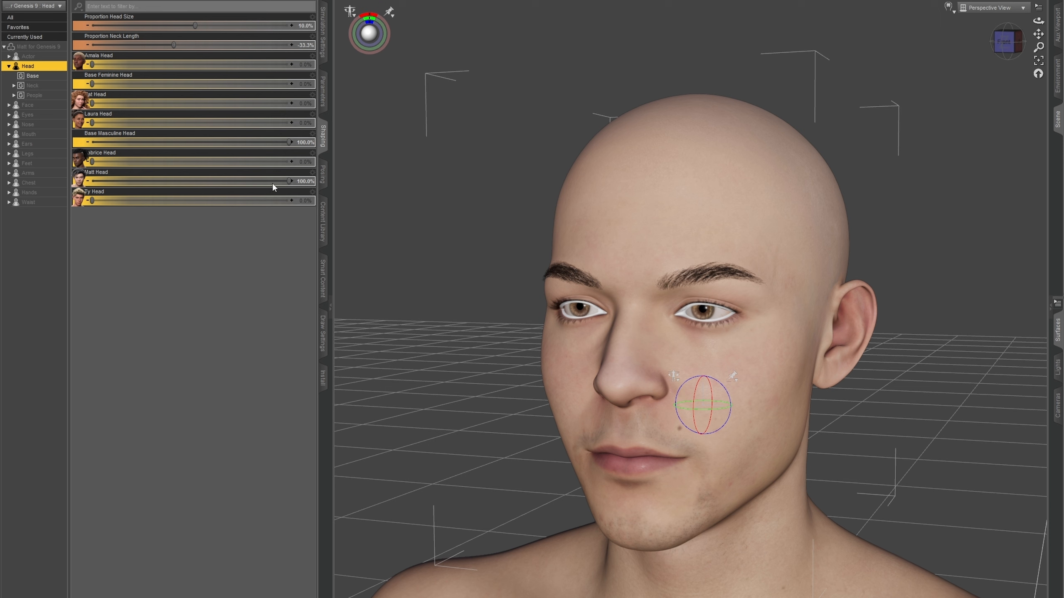
drag(277, 183, 183, 183)
drag(92, 201, 194, 203)
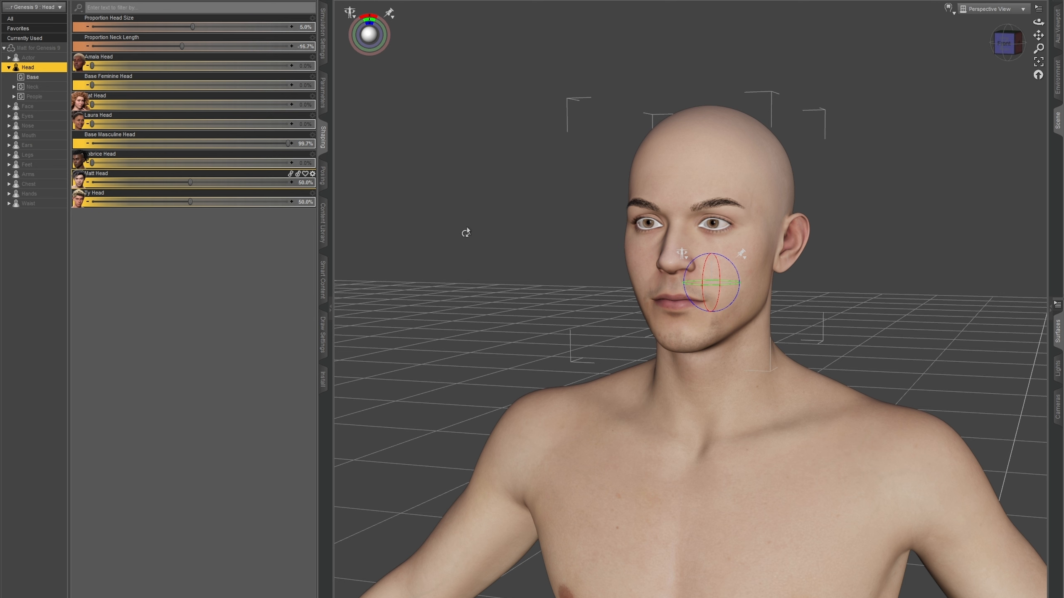
Step: Set the Asymmetry Face Heart Left and Right morphs in the Face group to -20% each
click(37, 107)
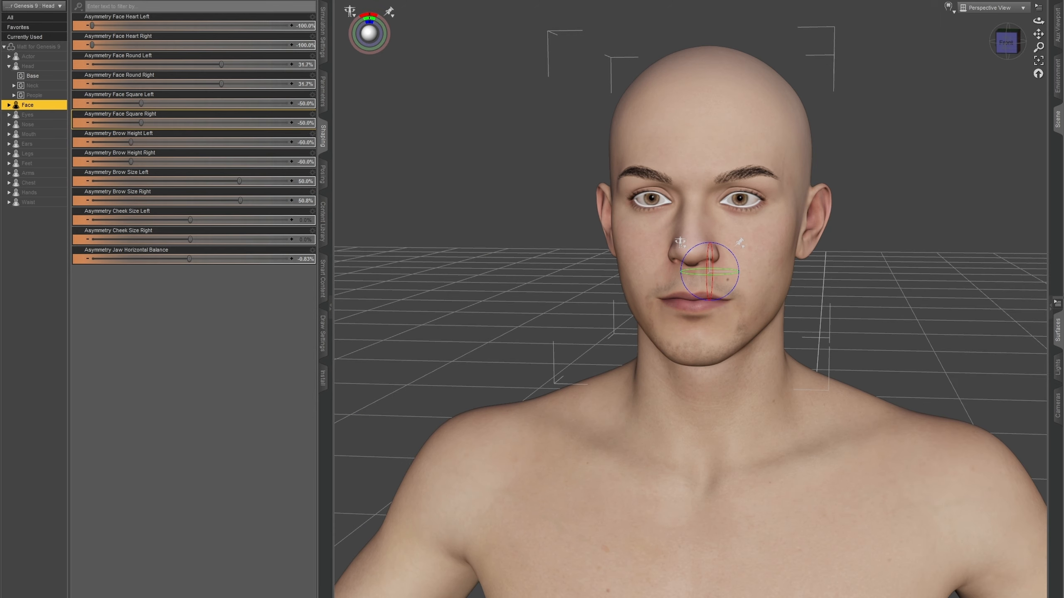
drag(272, 45, 316, 45)
click(305, 25)
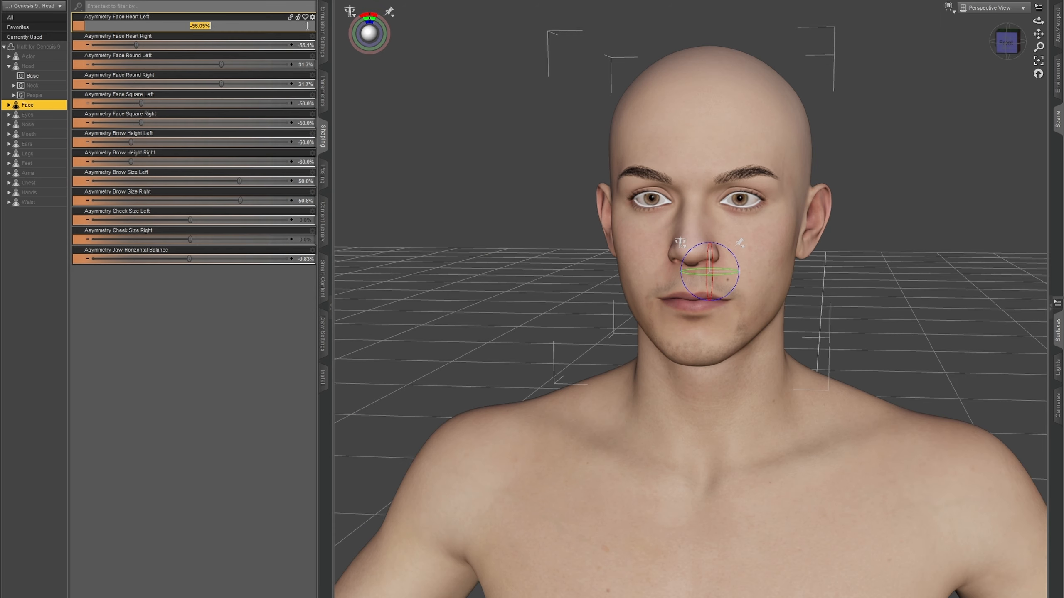
text(20)
key(Return)
click(306, 45)
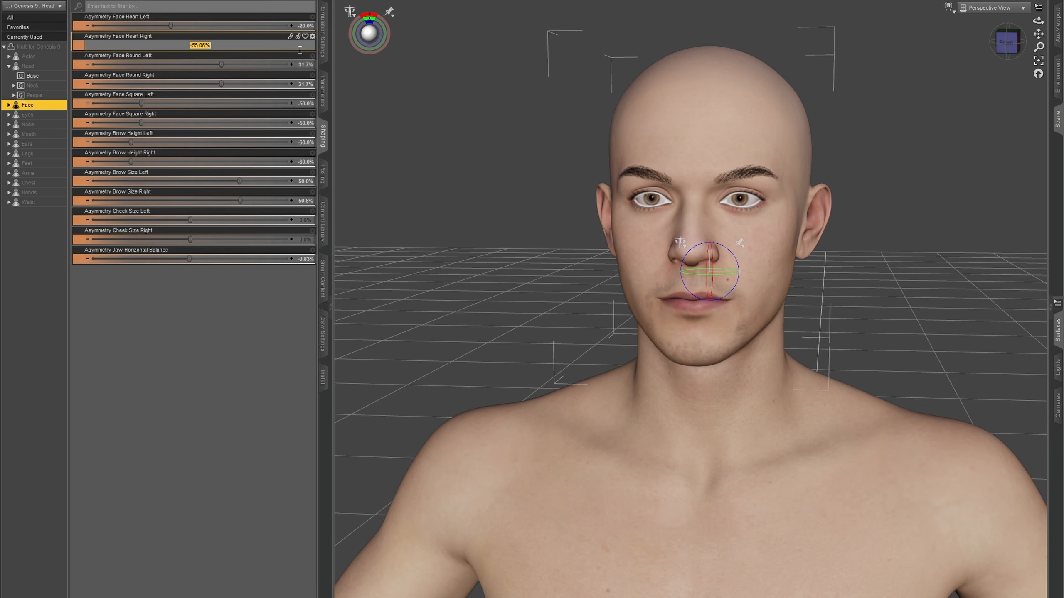
text(-20)
key(Return)
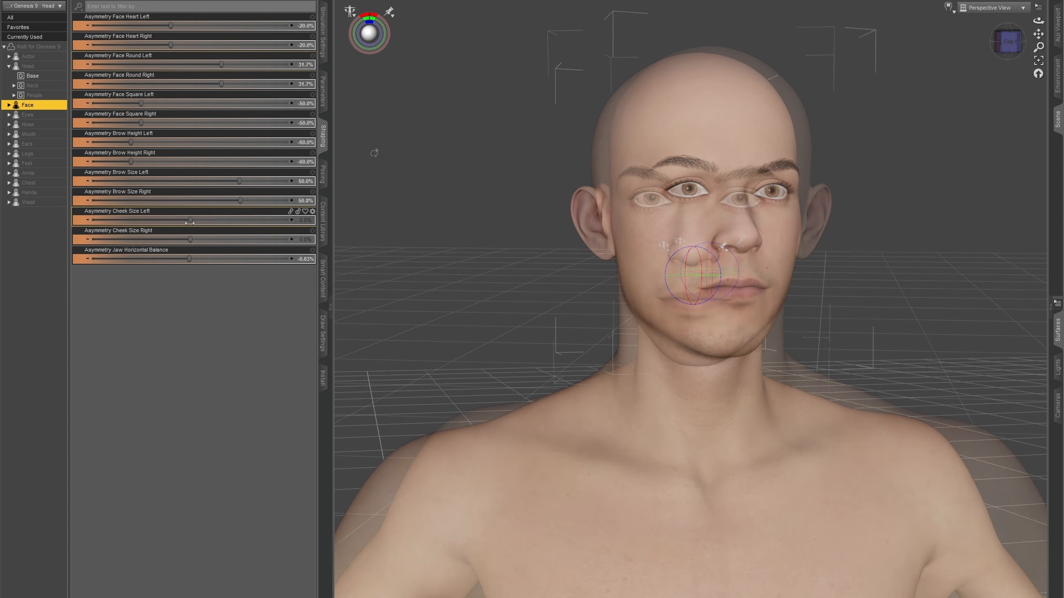
Step: Slim the cheeks by setting Asymmetry Cheek Size Left and Right to -100% each
drag(191, 220, 295, 214)
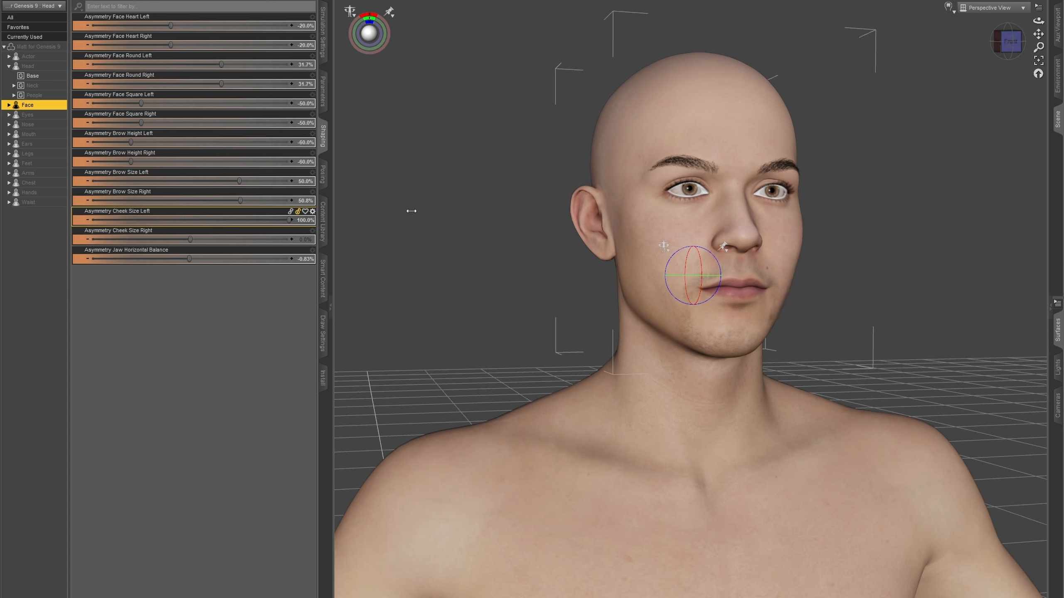
drag(411, 210, 33, 210)
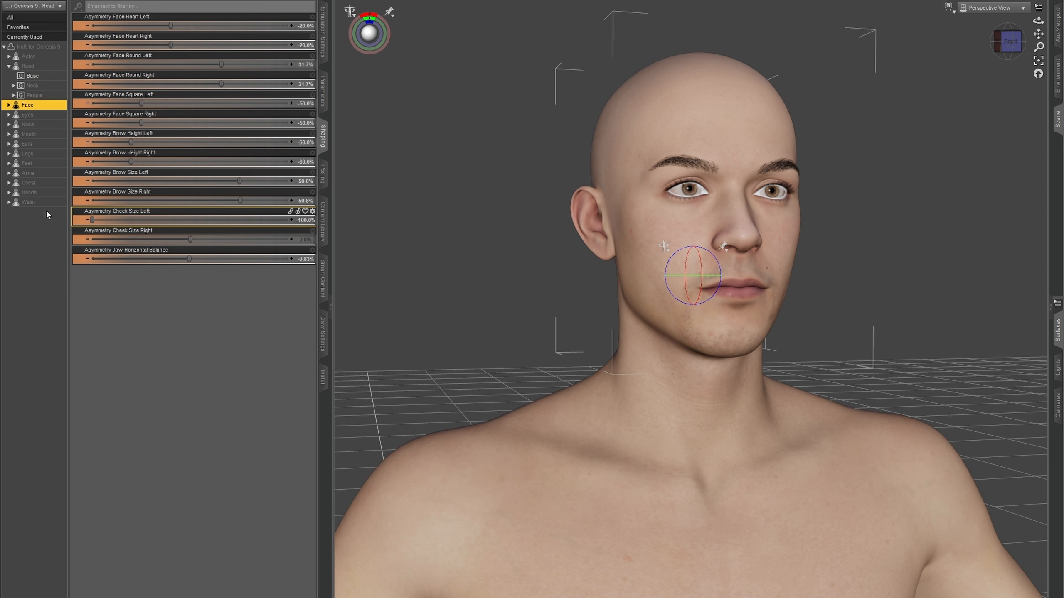
drag(189, 240, 42, 239)
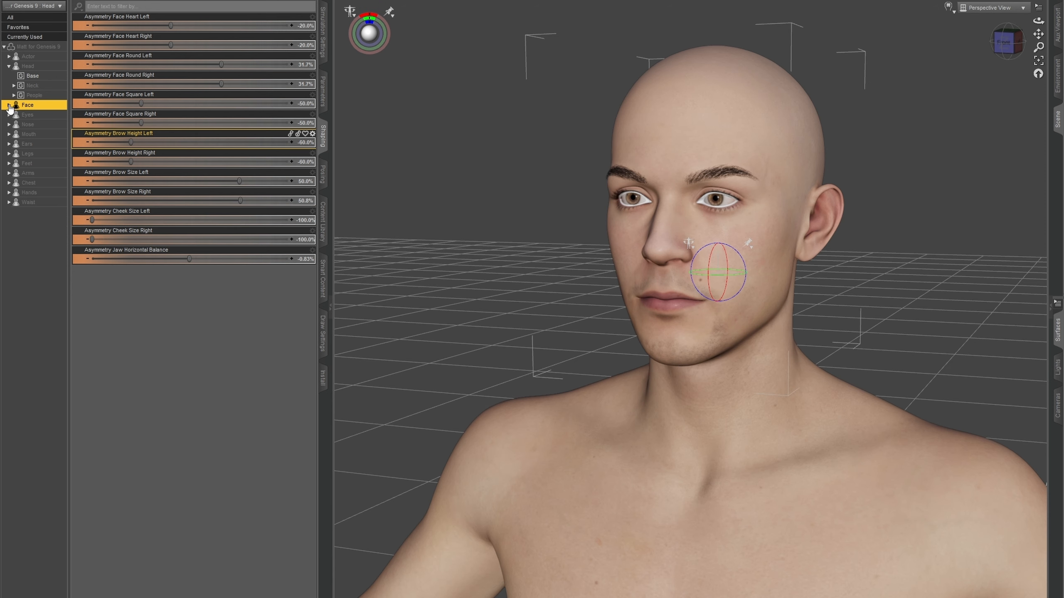
Step: Set Asymmetry Jaw Horizontal Balance to 5.2% among the Face group's Cheeks and Jaw morphs
click(9, 105)
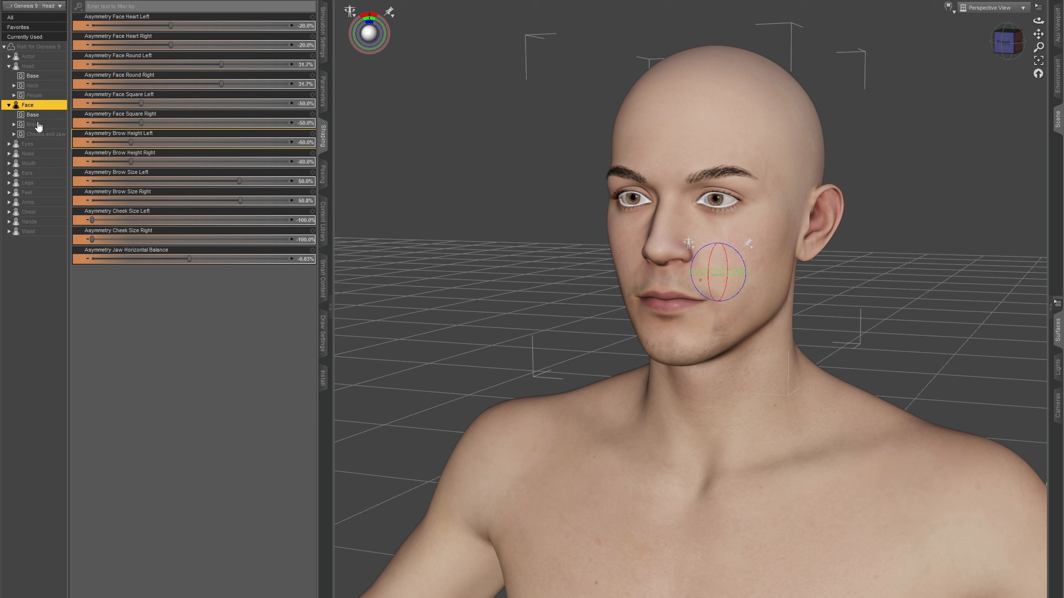
click(35, 134)
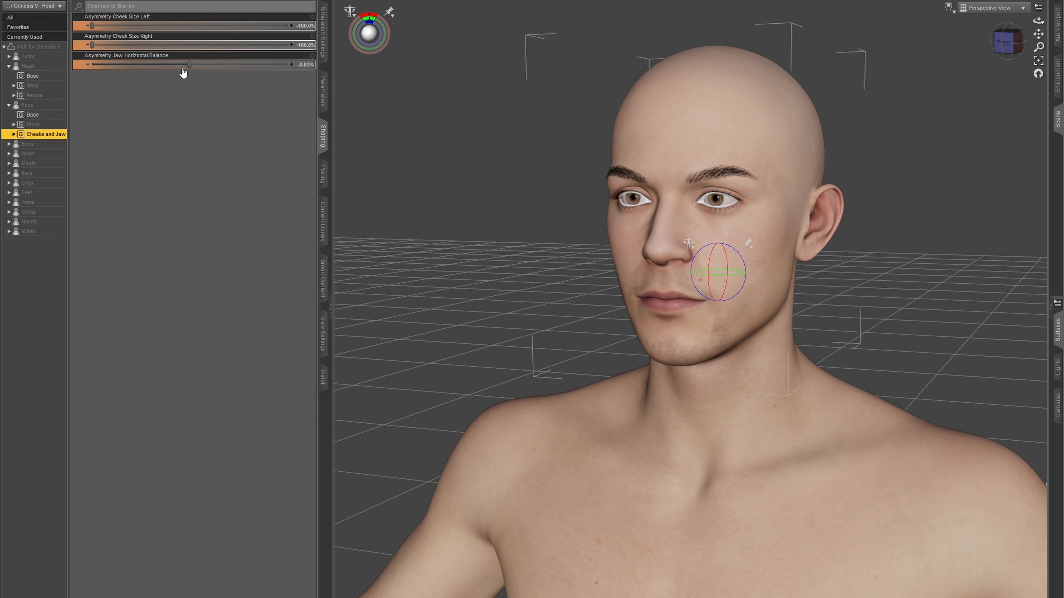
drag(190, 64, 276, 63)
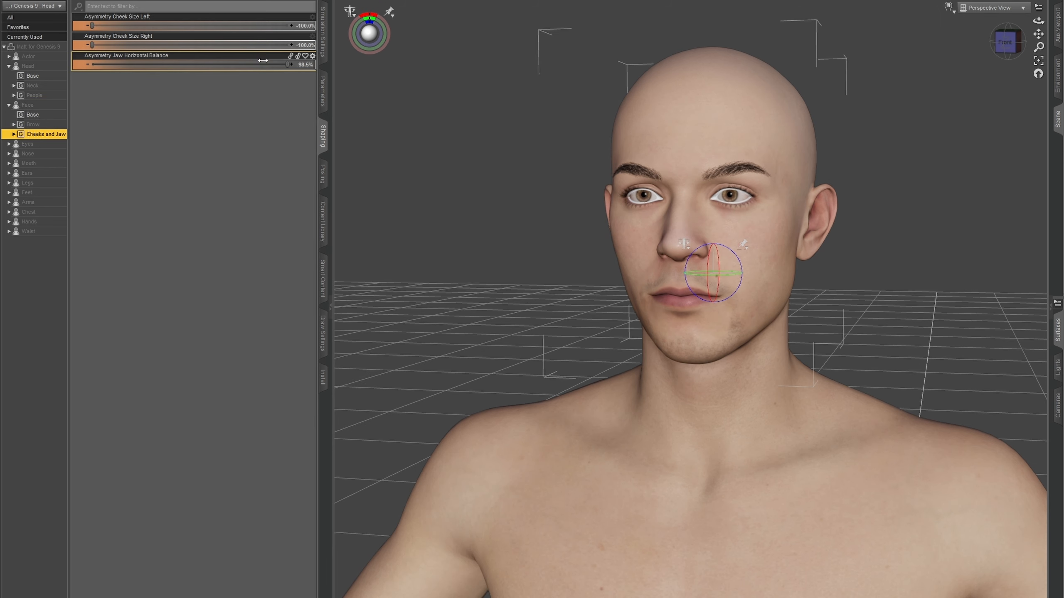
drag(196, 64, 244, 65)
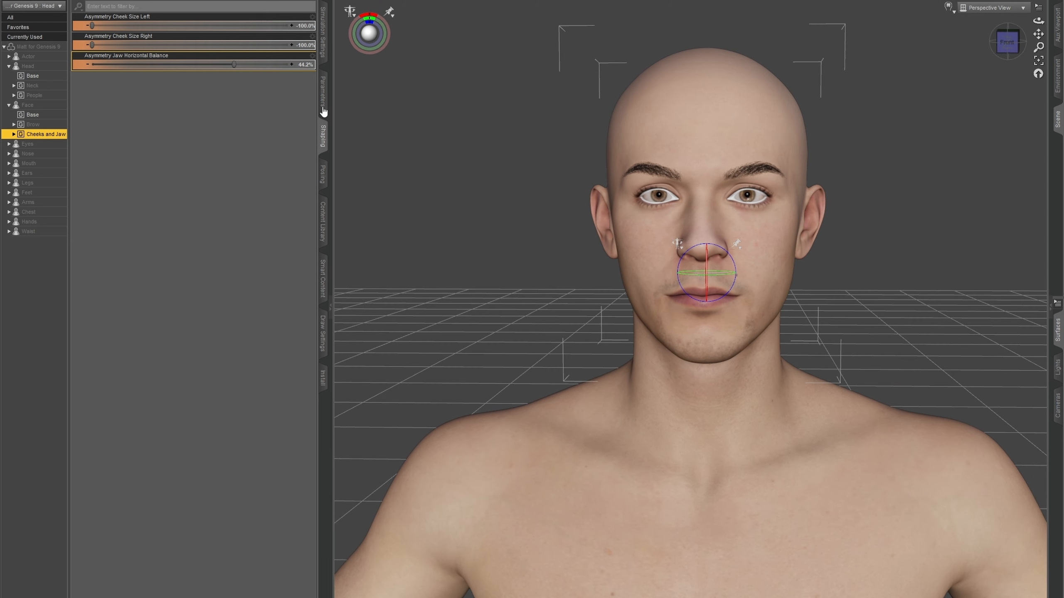
drag(234, 64, 198, 61)
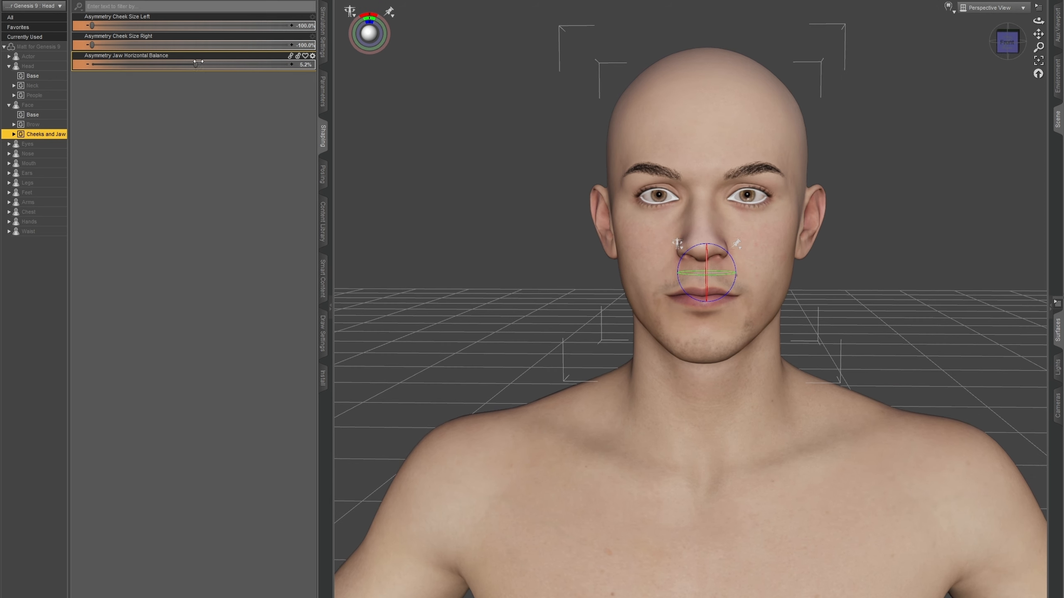
Step: In the Eyes morphs, set Eyelids Crease Height to 26.3% left and 23.2% right, and Eyelids Upper Relax to 32.3% left and 31.8% right
click(29, 143)
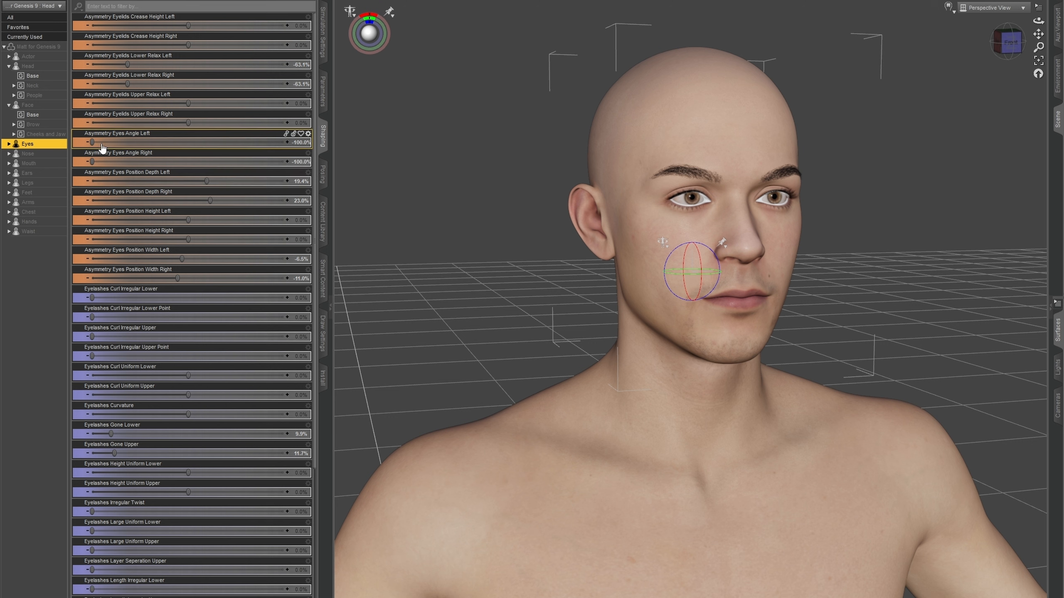
drag(134, 134, 213, 135)
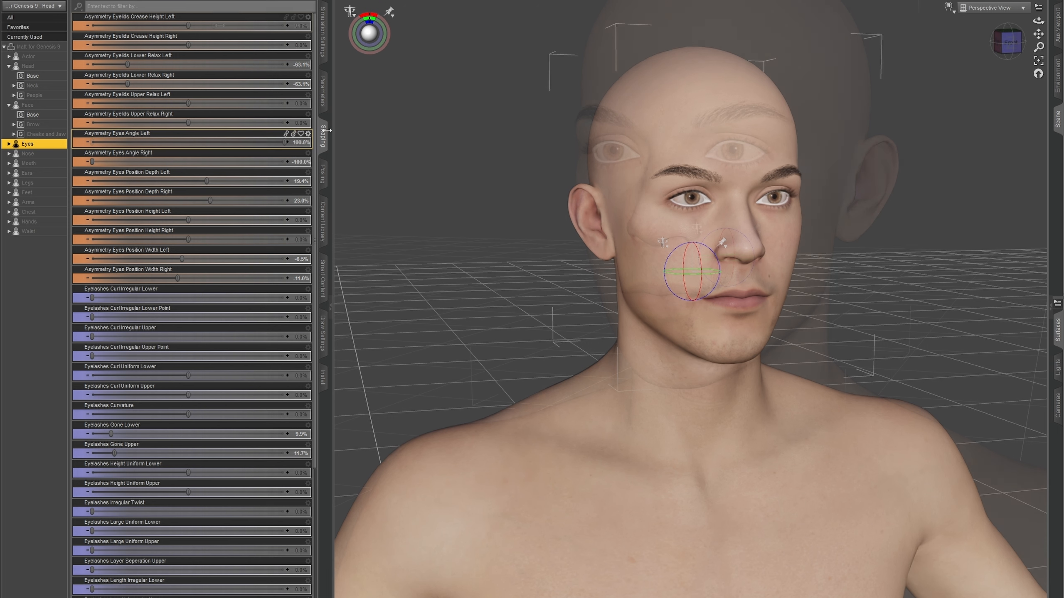
drag(188, 25, 219, 25)
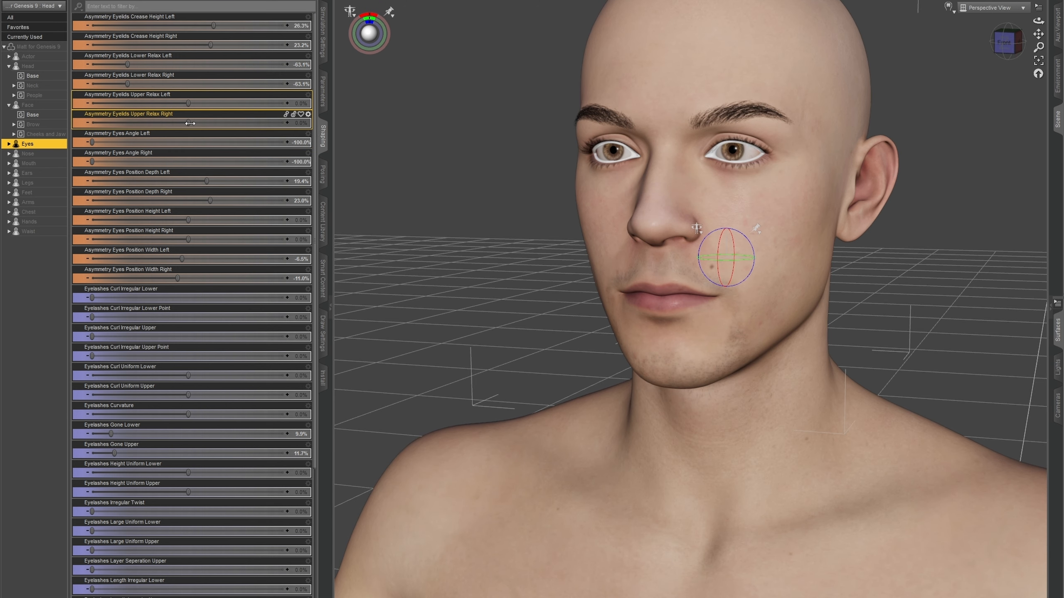
drag(188, 123, 219, 103)
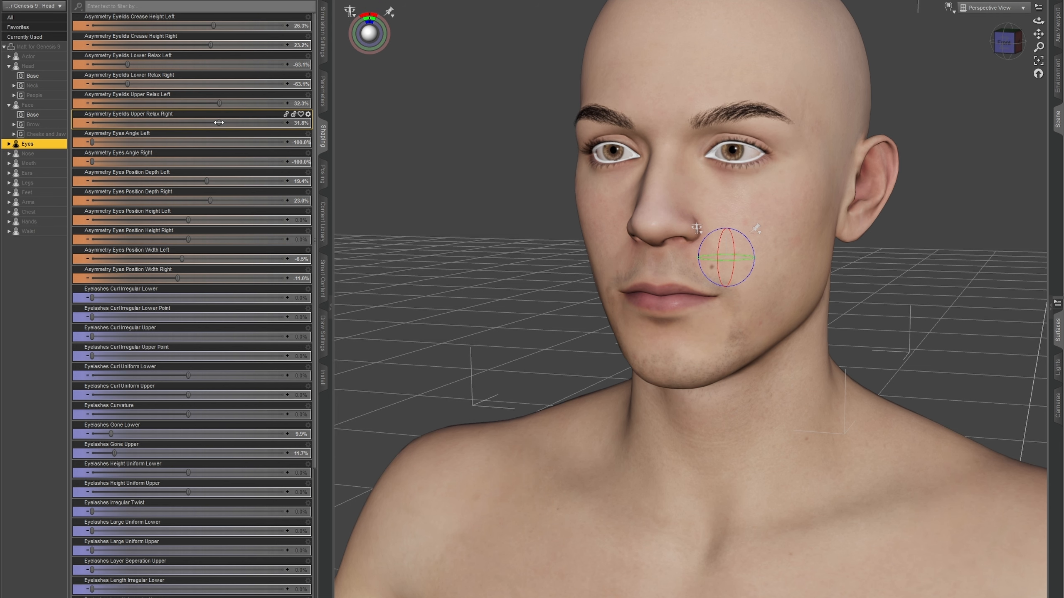
Step: Adjust the Asymmetry Nose Rotate Left and Nose Tip Balance Right morphs in the Nose group
click(40, 155)
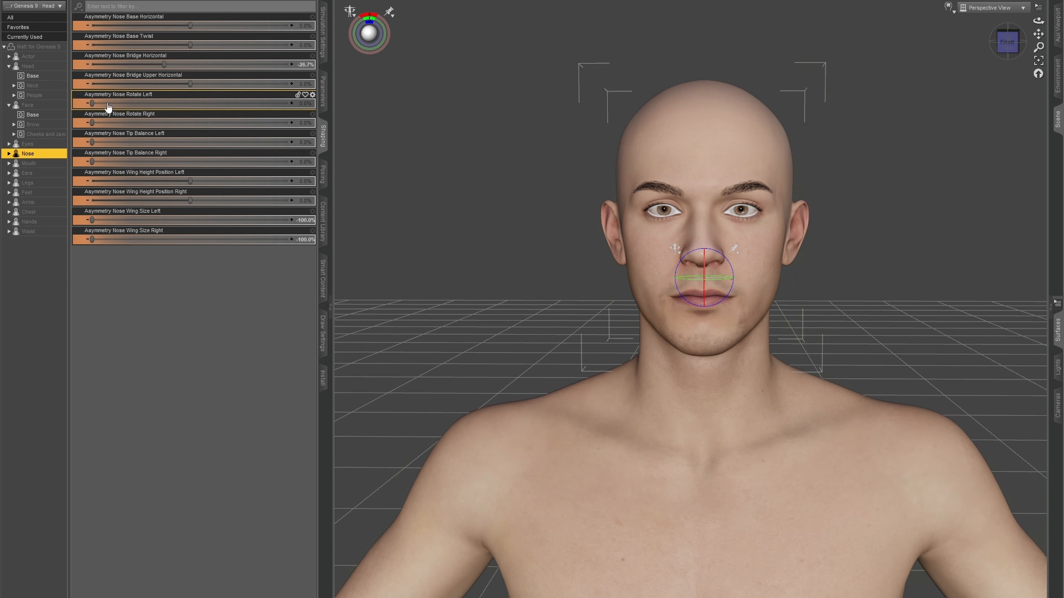
drag(92, 103, 155, 103)
drag(91, 162, 187, 161)
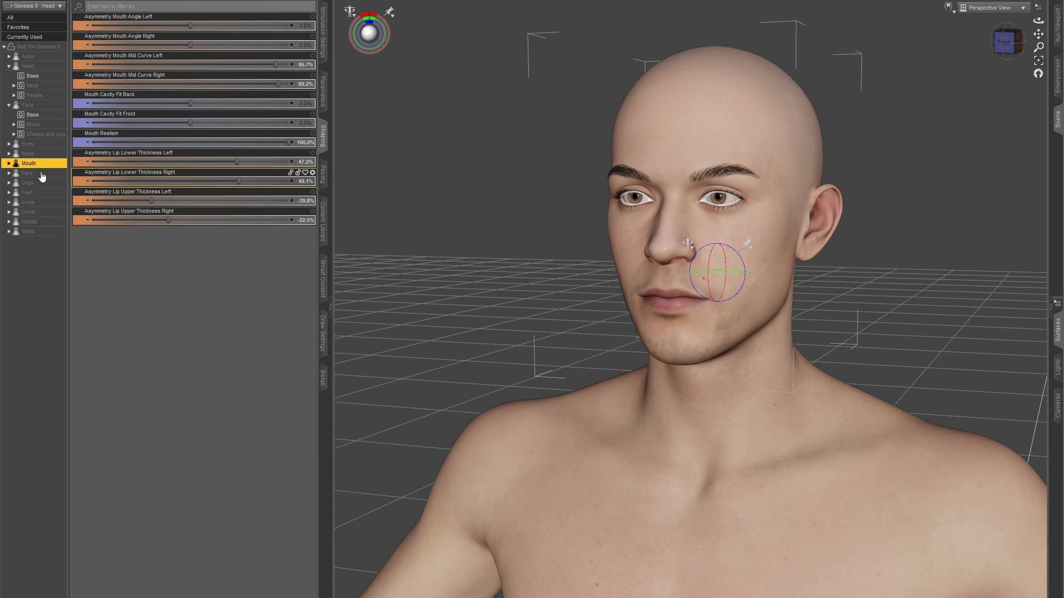
Step: Show the Ears morphs and set Asymmetry Ears 03 Right to 0%
click(28, 172)
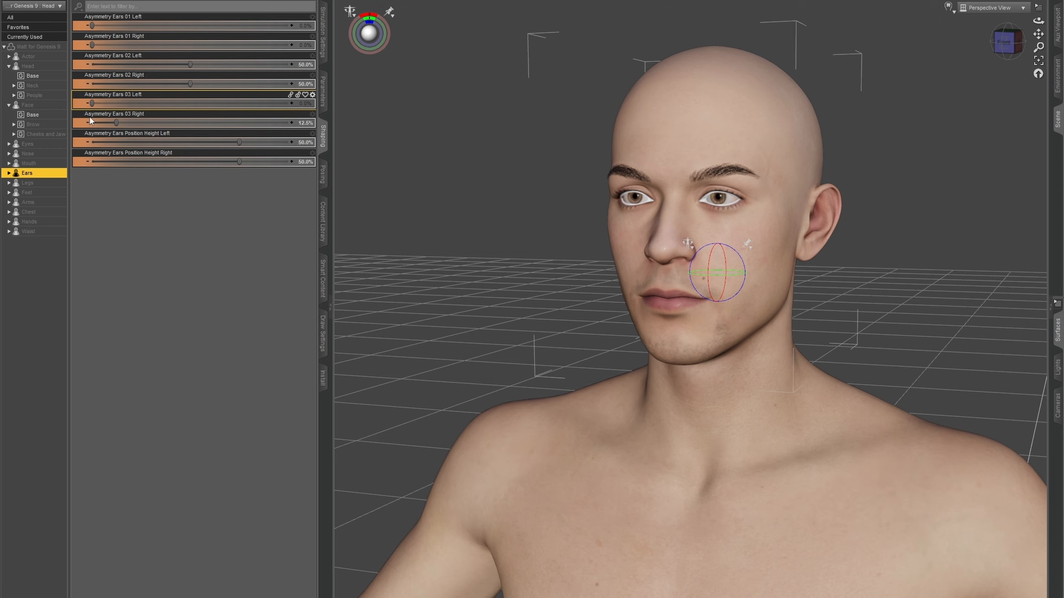
click(89, 121)
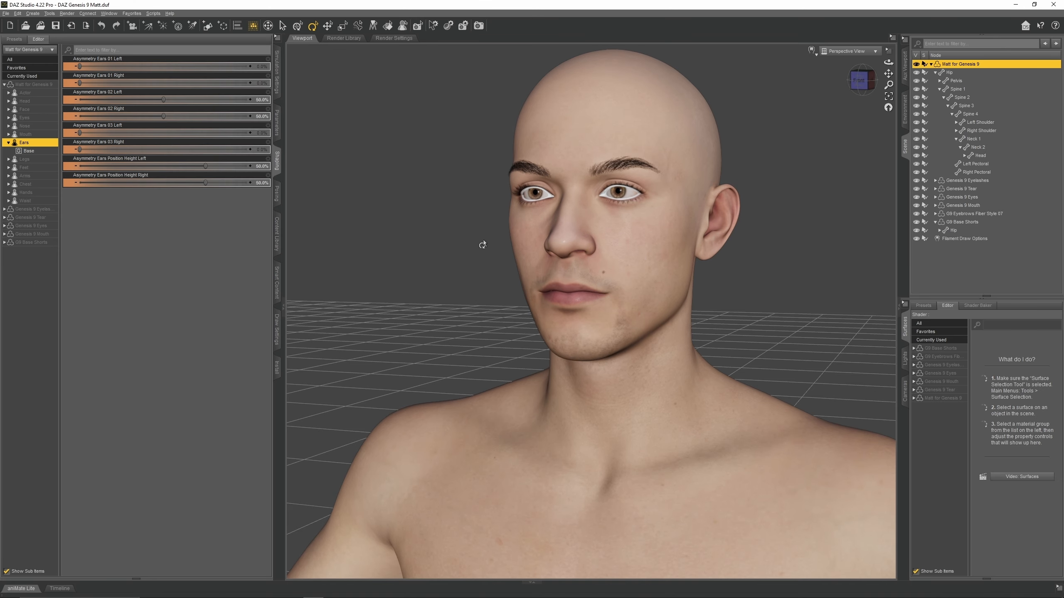
Step: Find the eye materials in Genesis 9 Starter Essentials and apply Ty G9 Eyes to the figure
click(277, 279)
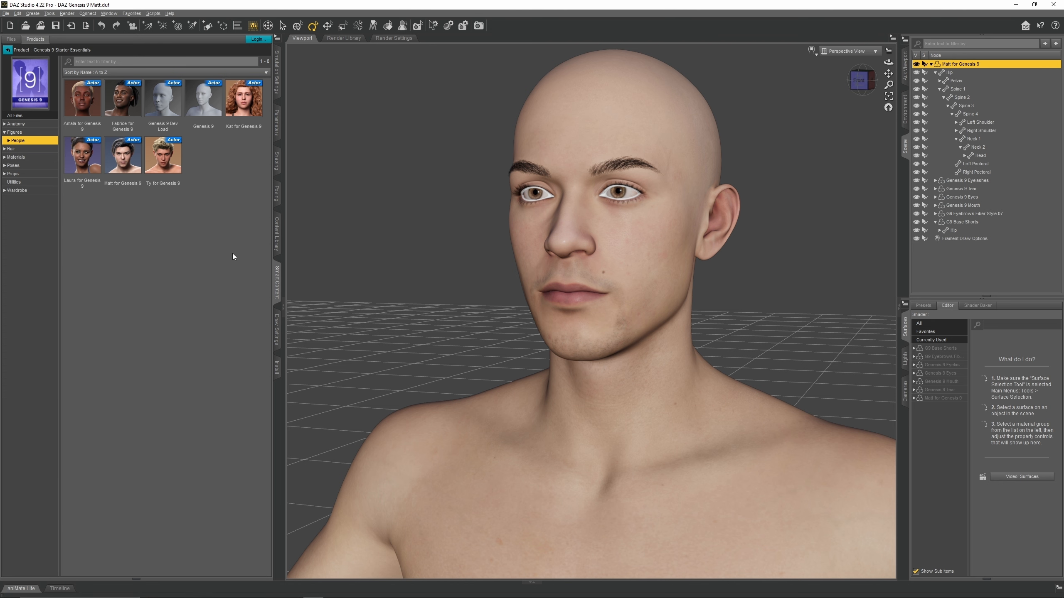
click(17, 157)
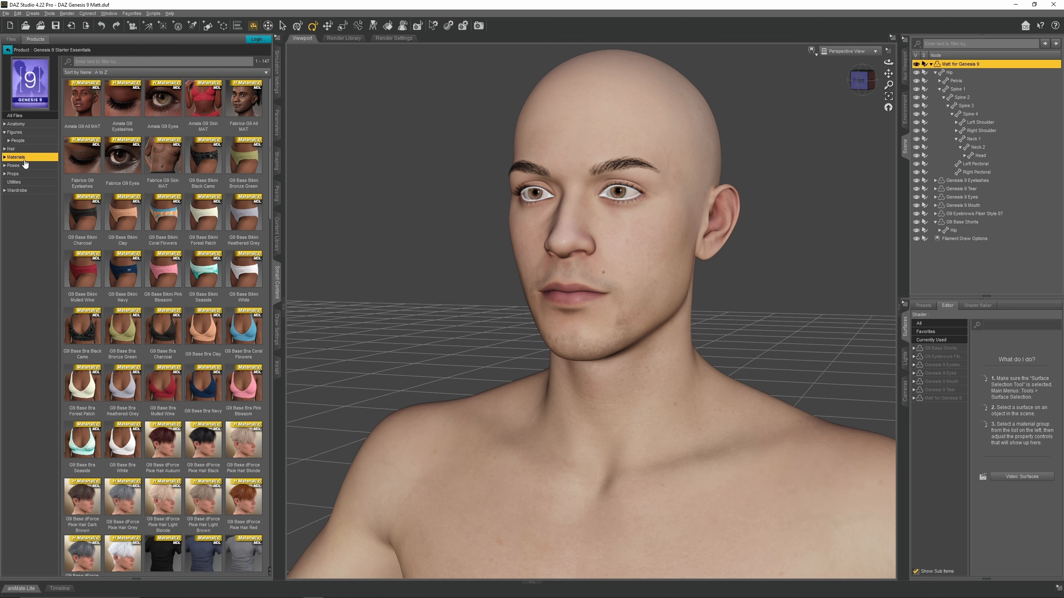
scroll(127, 208, down, 15)
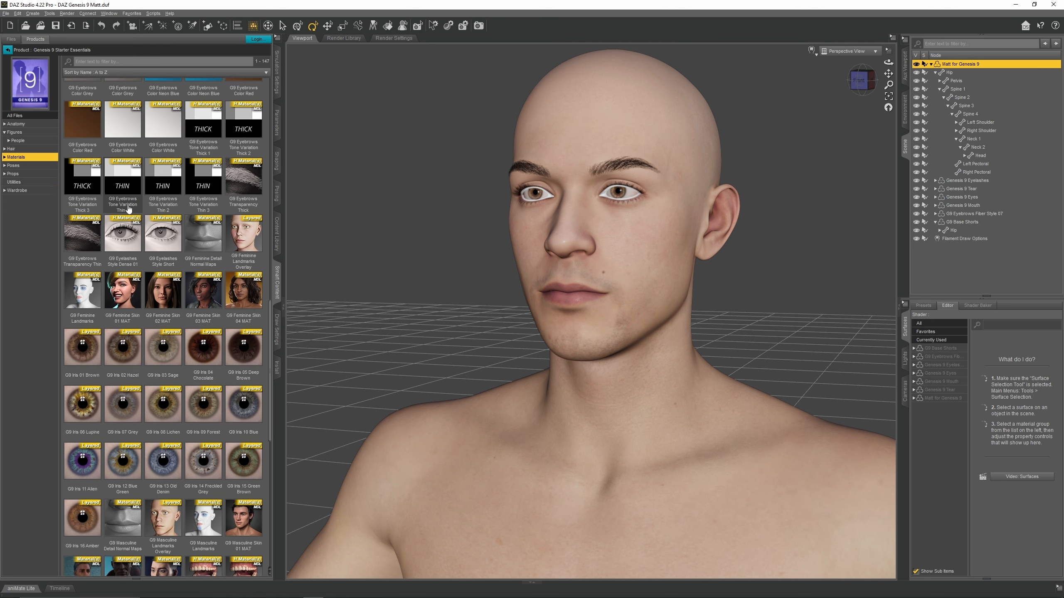
scroll(126, 217, down, 5)
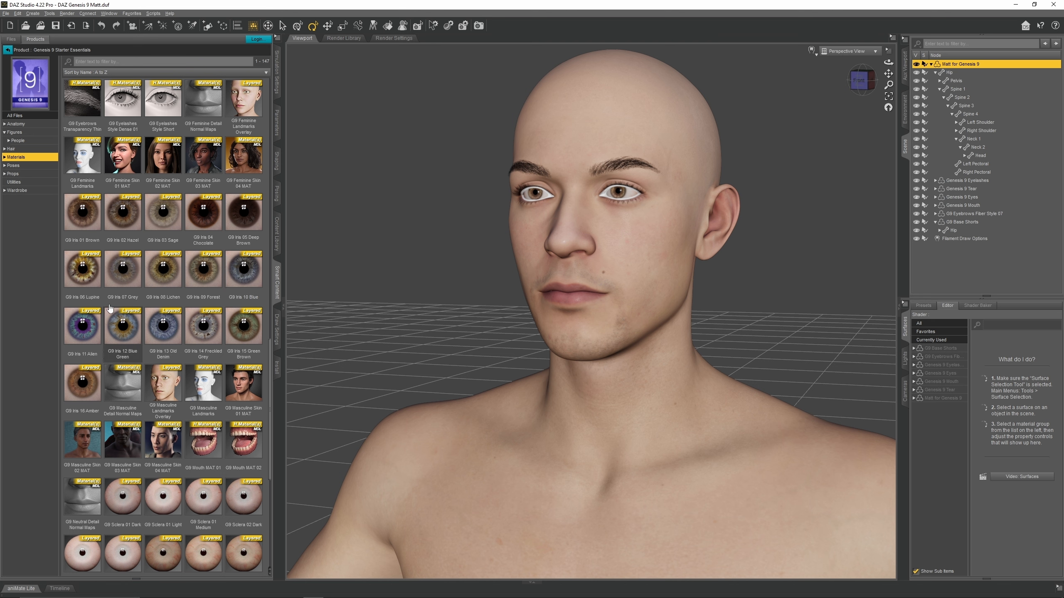
scroll(82, 295, down, 1)
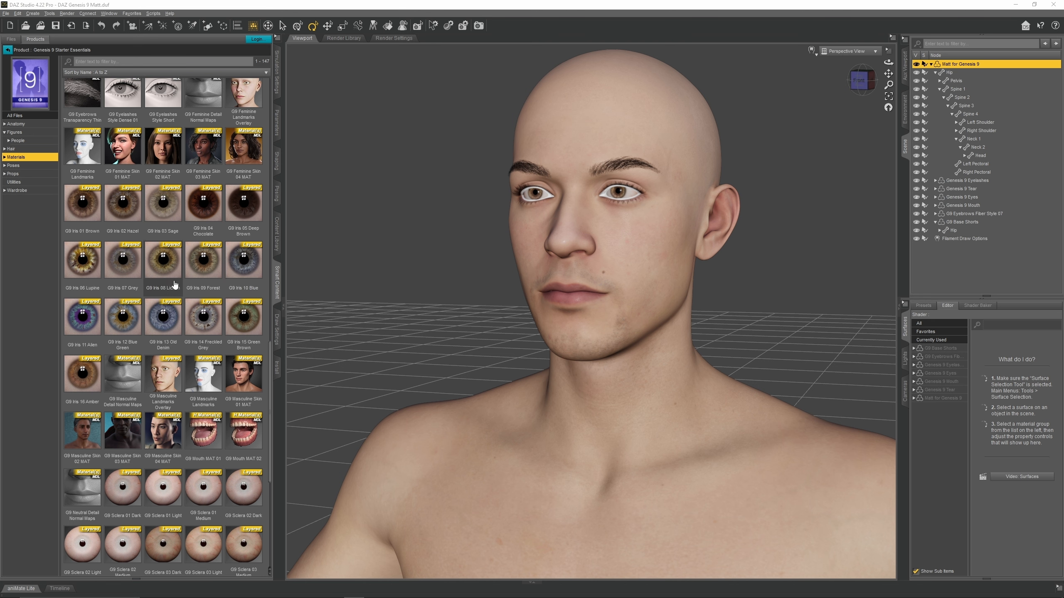
click(4, 157)
click(33, 191)
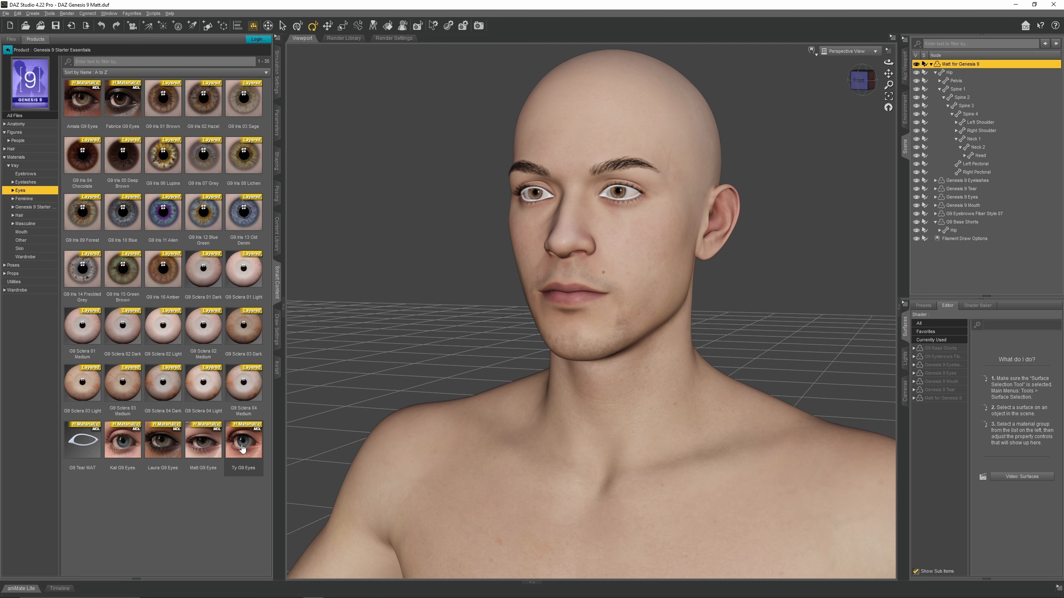
mouse_move(243, 447)
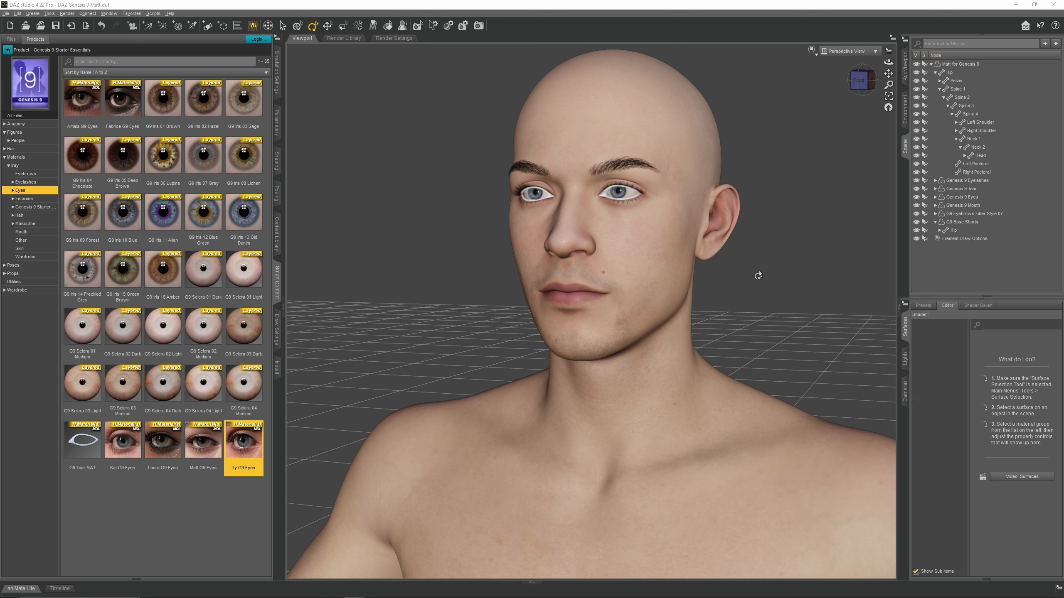
Step: Select Matt for Genesis 9 and switch the viewport draw style to NVIDIA Iray
click(609, 203)
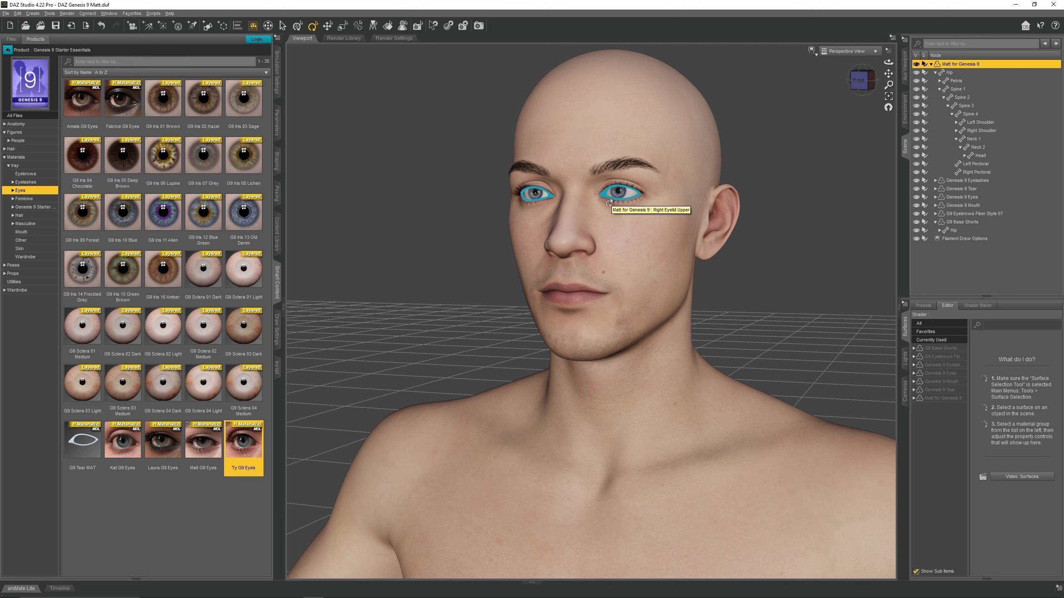
click(812, 50)
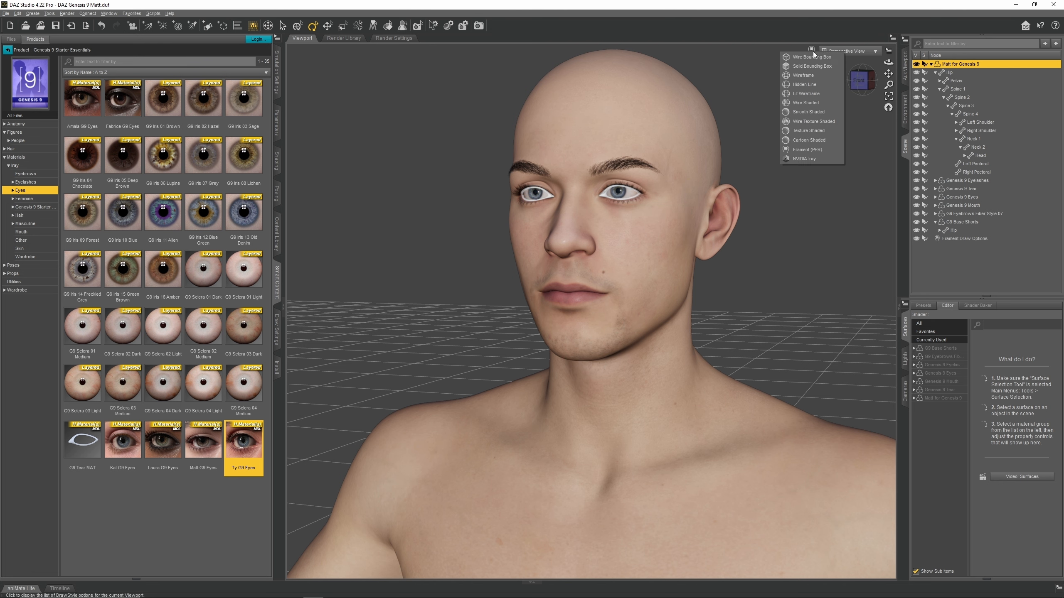
click(797, 162)
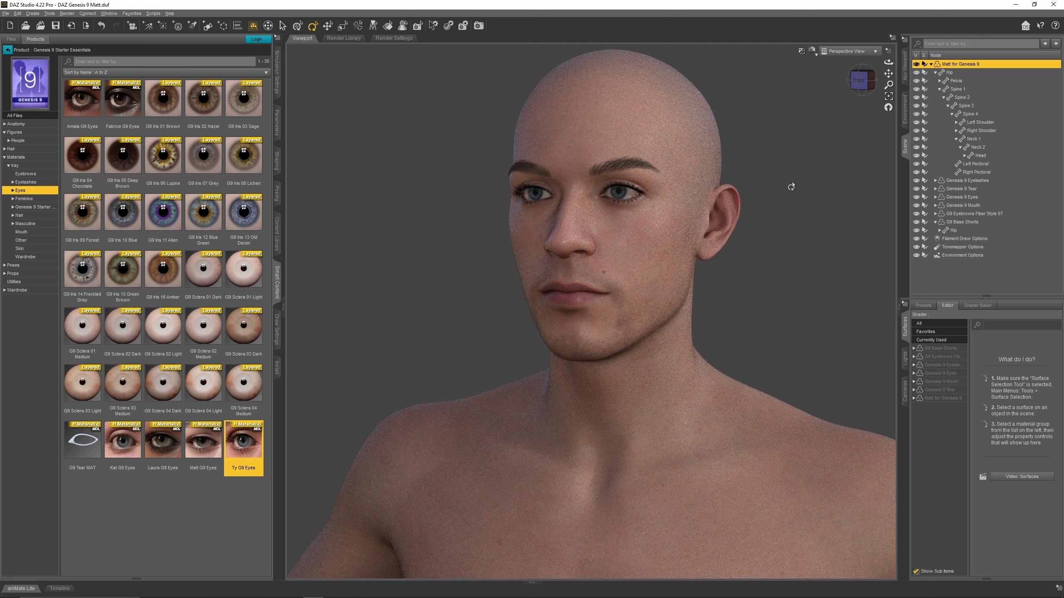
Step: Apply the Ty G9 All MAT preset from the Iray skin materials to the figure
click(30, 249)
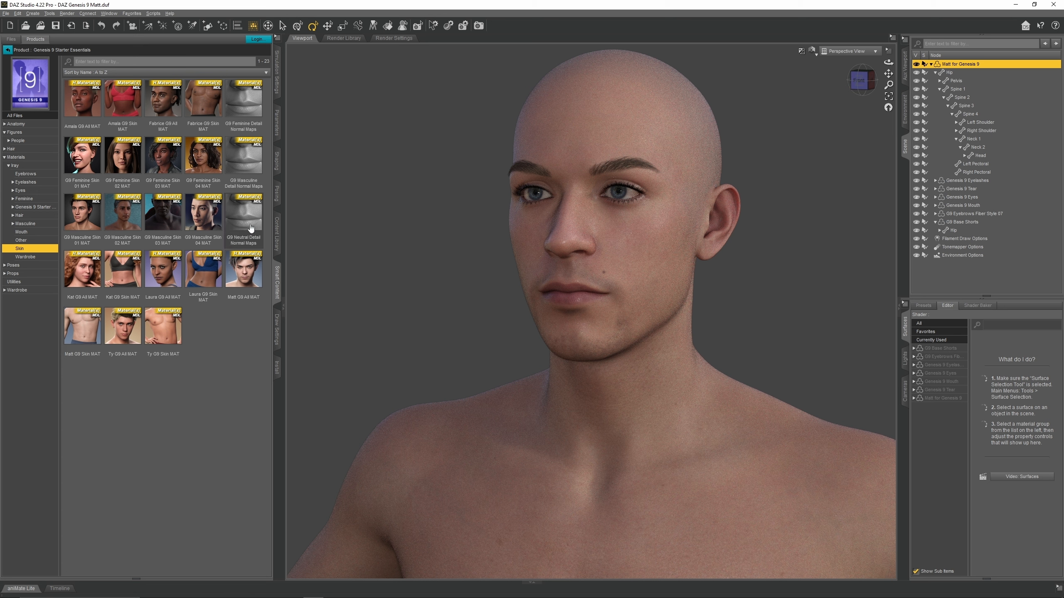
mouse_move(82, 220)
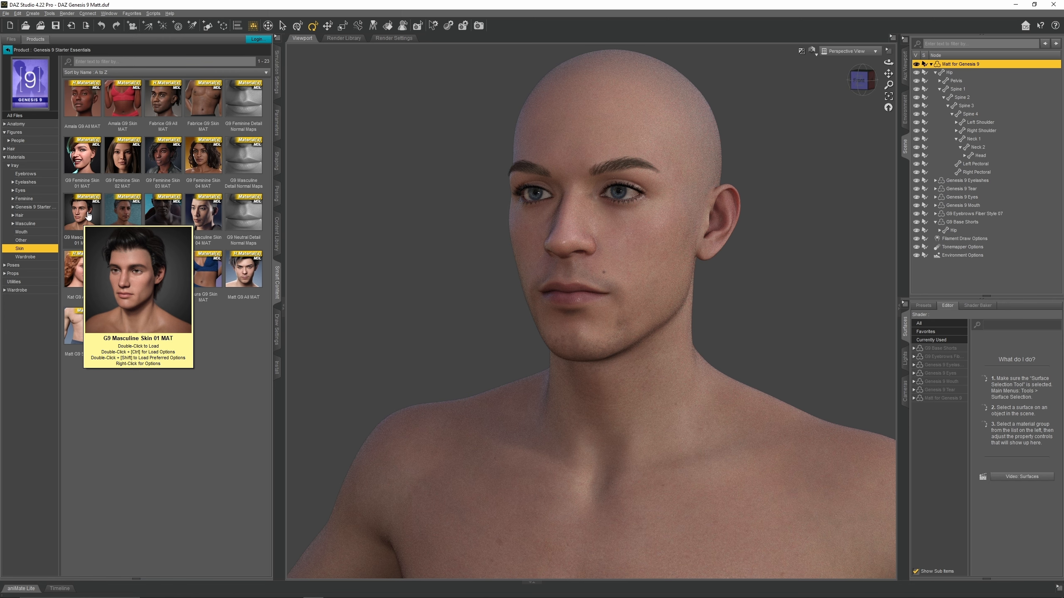
double_click(88, 212)
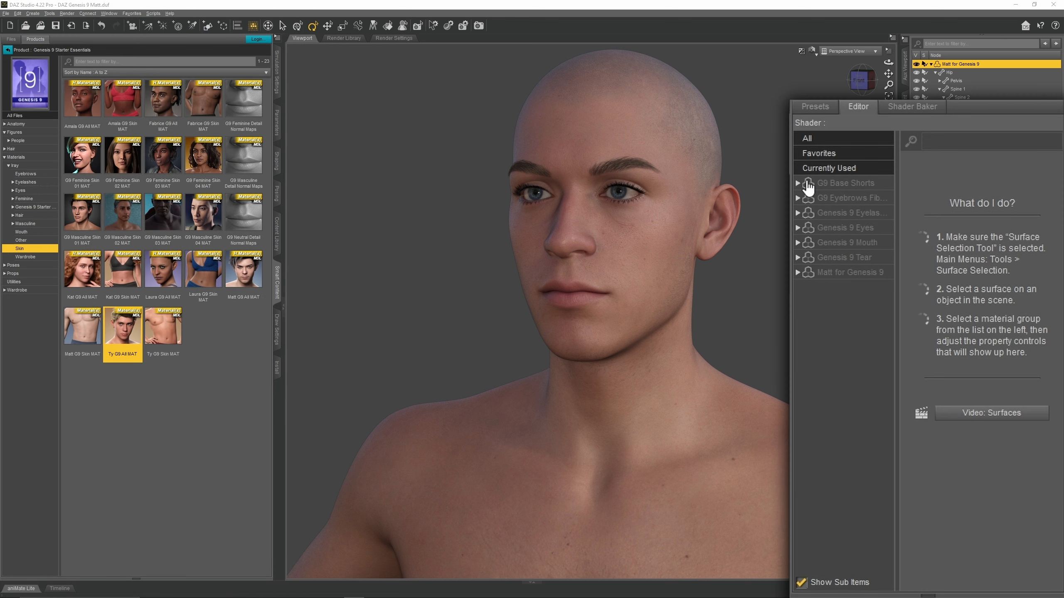
Step: Try a Translucency Weight of 1.00 on the Matt for Genesis 9 skin surfaces and undo the change
click(835, 278)
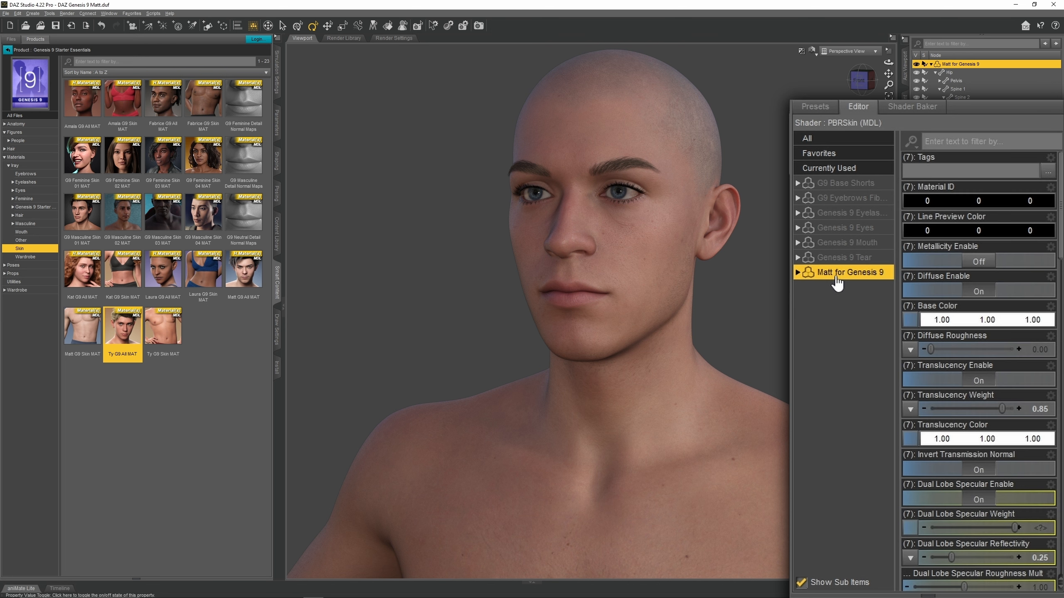
scroll(923, 346, down, 2)
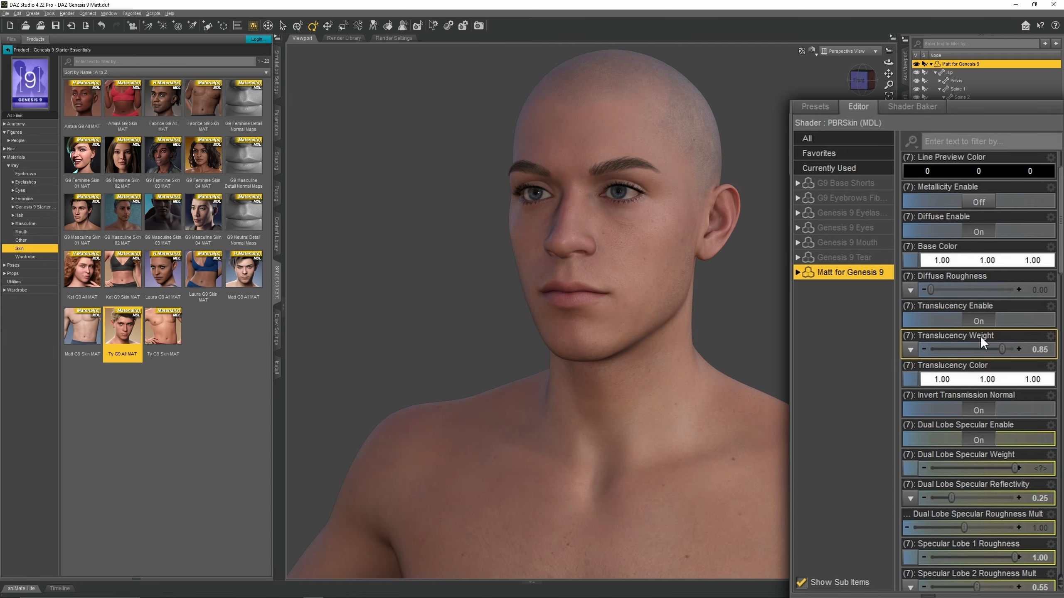
click(924, 349)
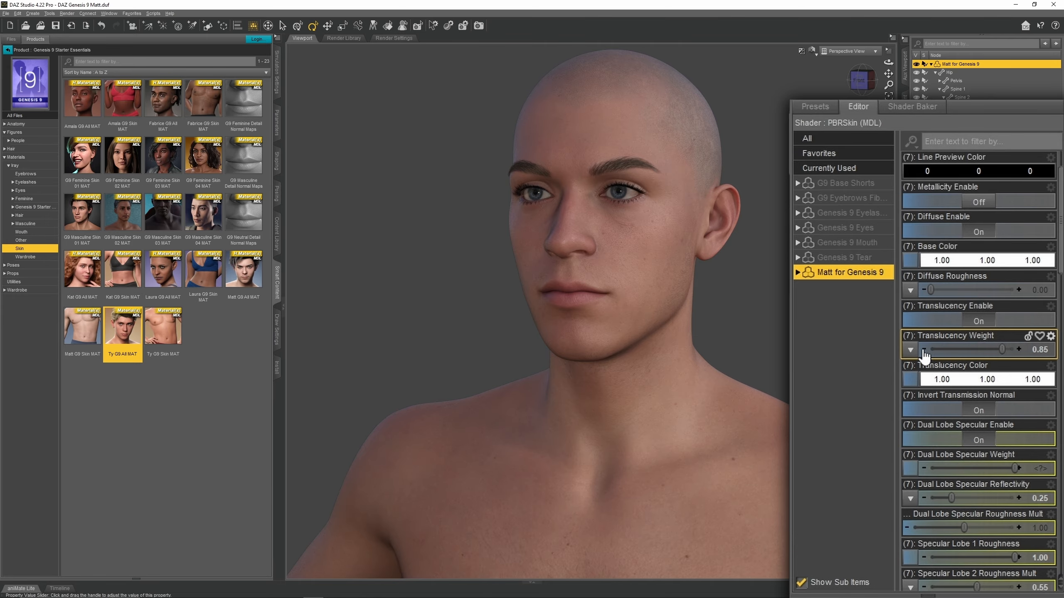
click(923, 349)
click(923, 349)
click(923, 349)
click(923, 349)
drag(997, 349, 1017, 349)
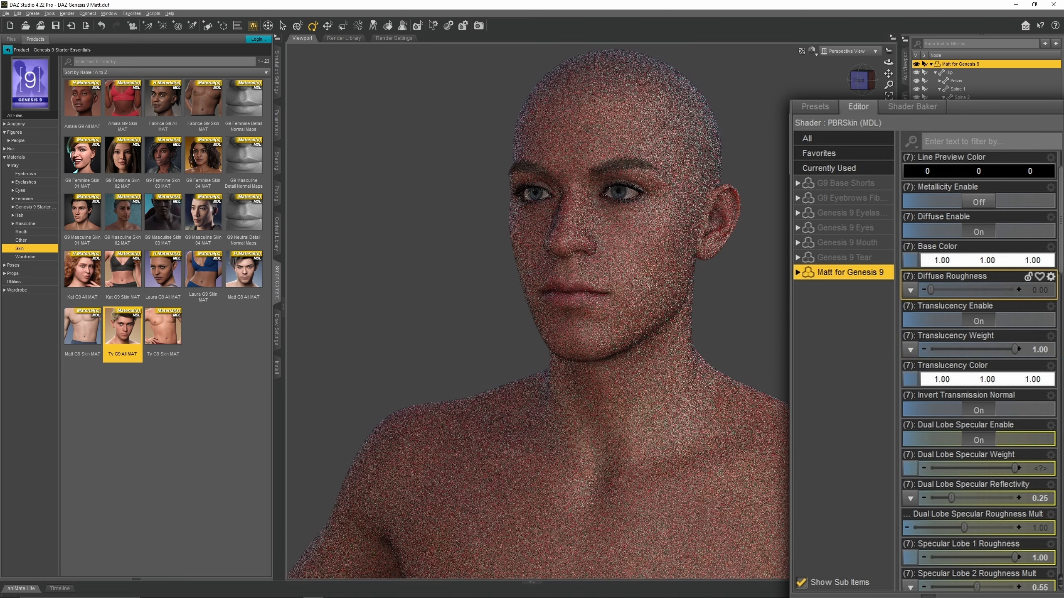
key(ctrl+z)
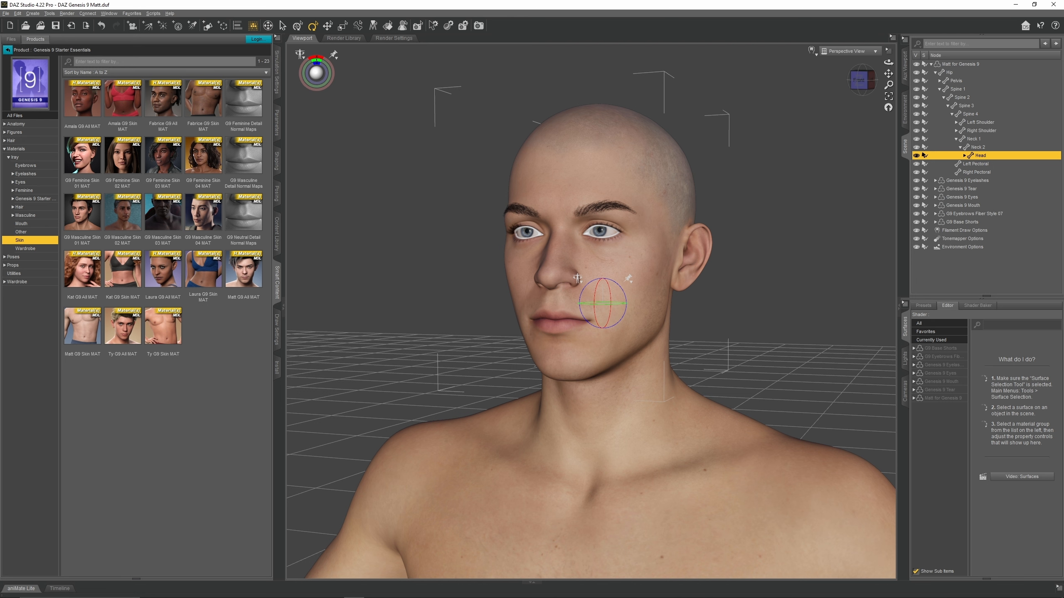
Step: Show all posing controls of the selected head bone and look through the brow, cheek, jaw and mouth controls
click(277, 193)
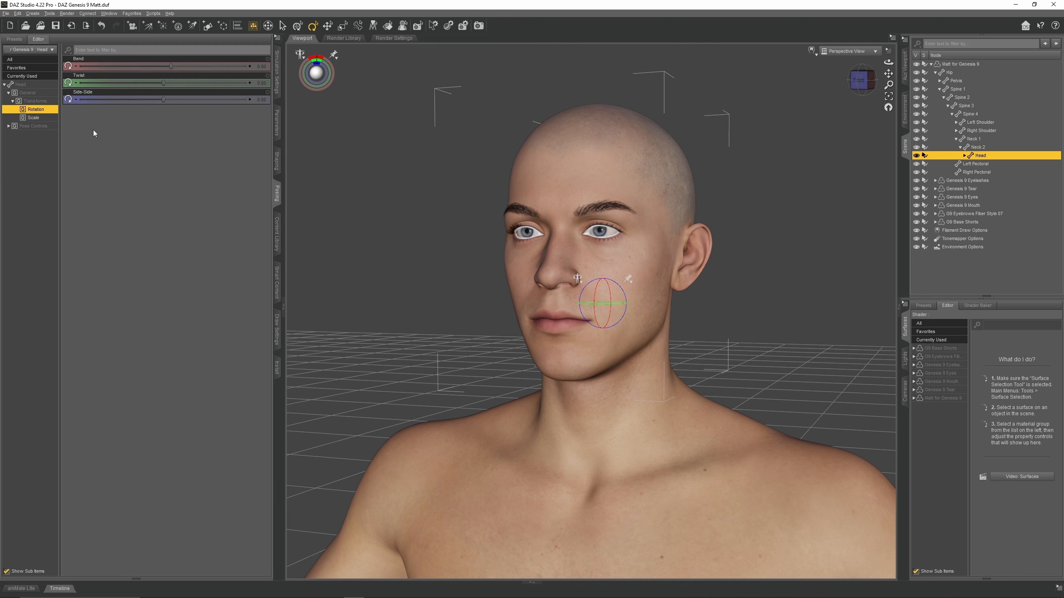
click(20, 84)
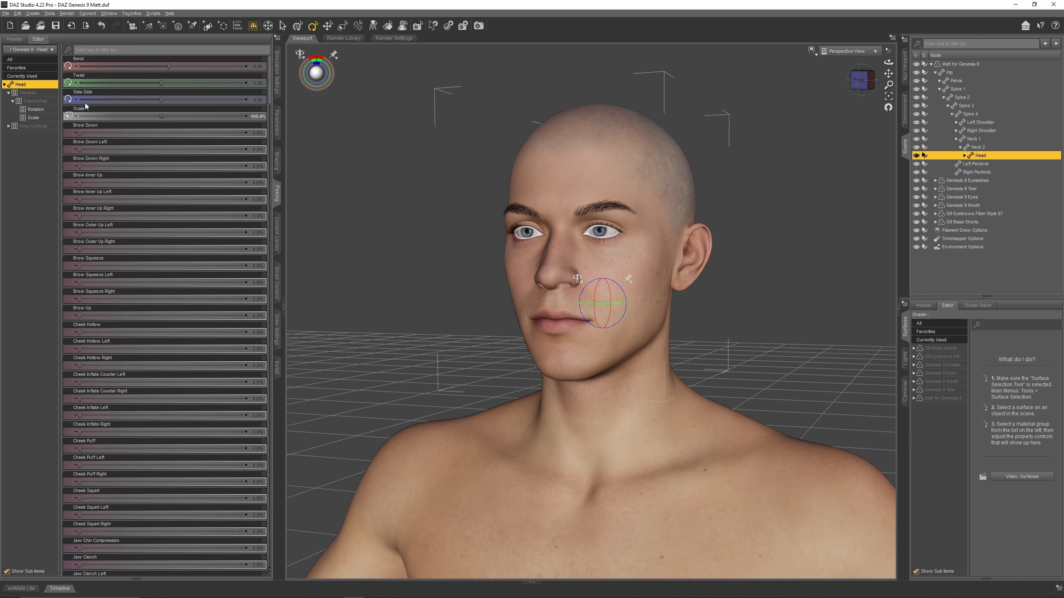
scroll(221, 162, down, 1)
scroll(221, 159, down, 20)
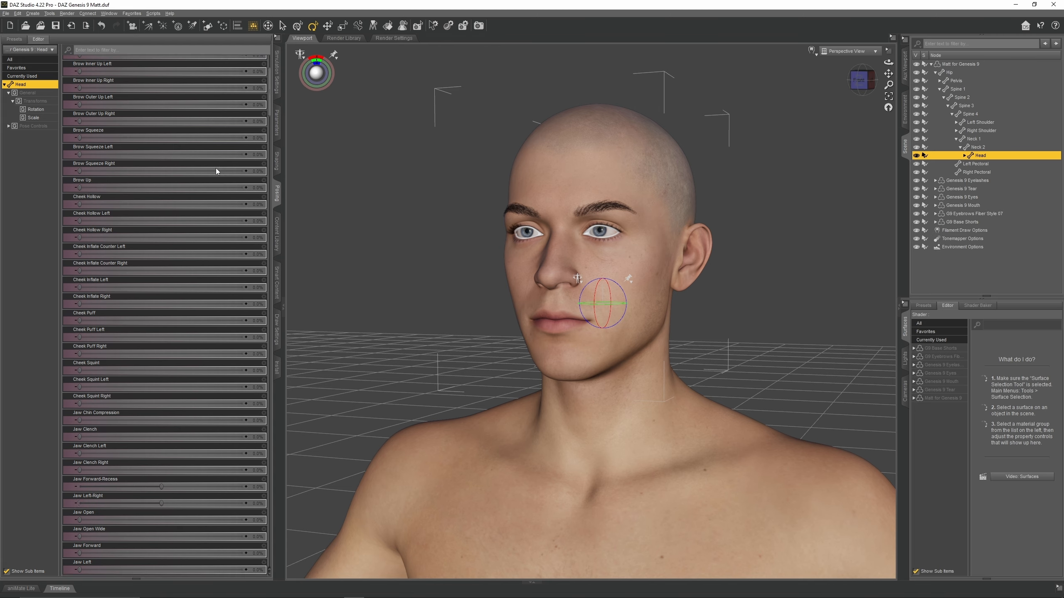
scroll(168, 166, down, 15)
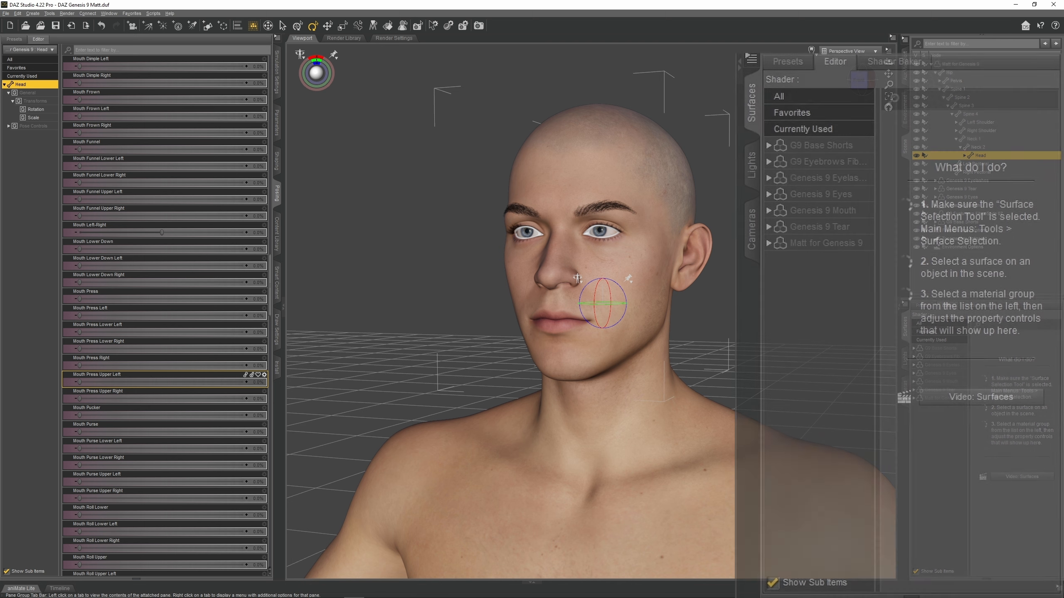
Step: Add the PowerPose pane to the Surfaces pane group and switch its template from Body to Head
right_click(751, 283)
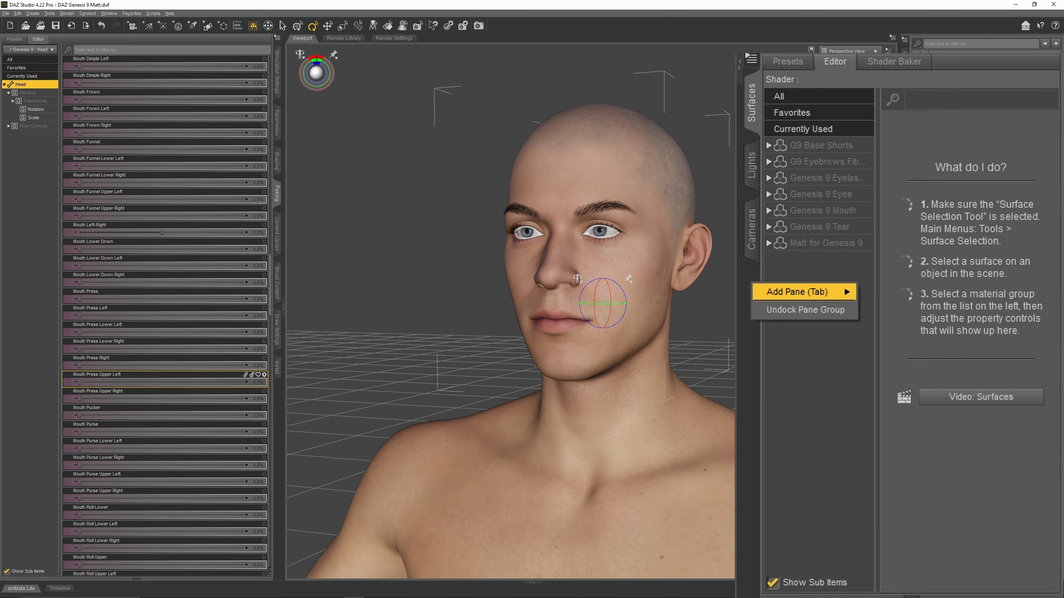
mouse_move(798, 292)
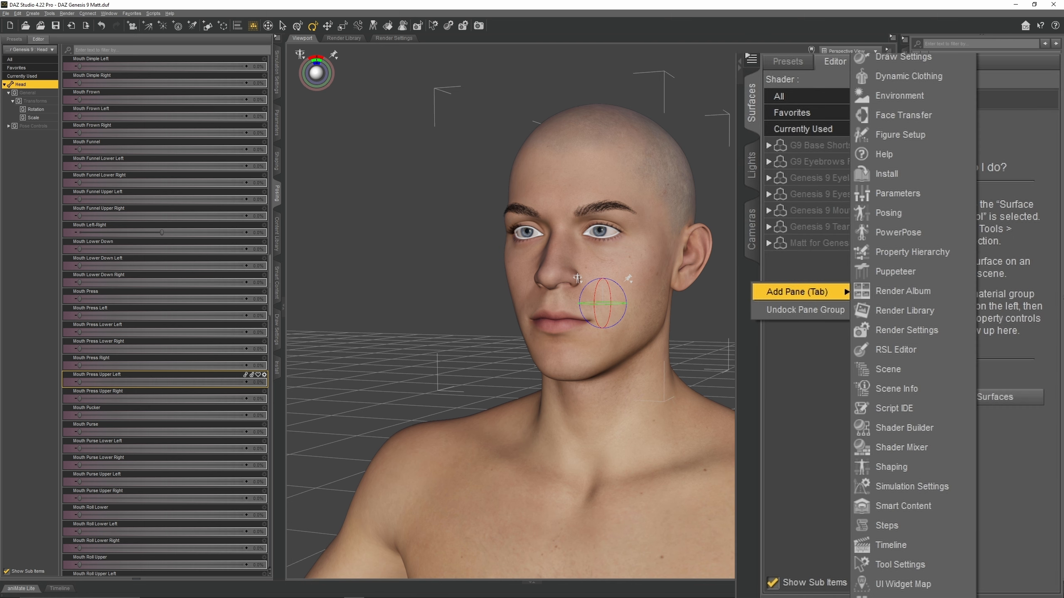
click(896, 232)
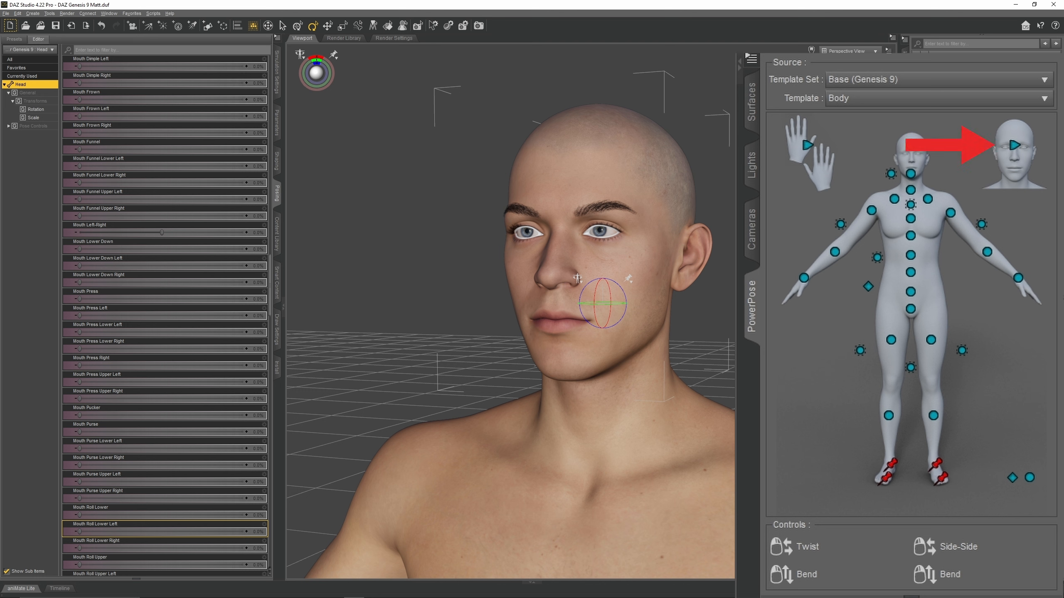
click(1014, 147)
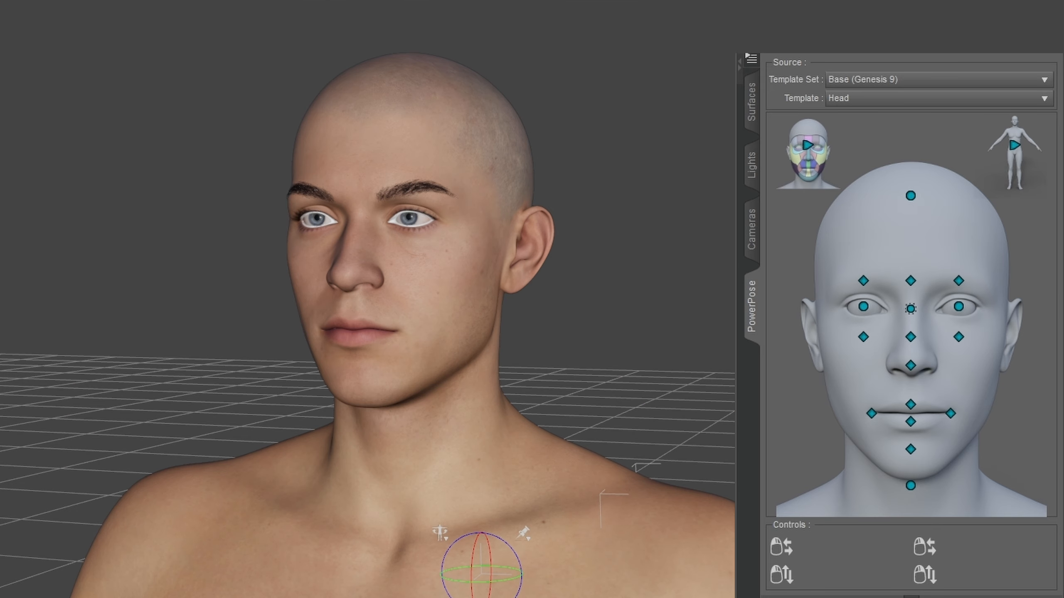
Step: Try posing the face with the centre brow, nose and lower lip control points of the PowerPose head template
drag(910, 280, 916, 182)
drag(910, 365, 1002, 262)
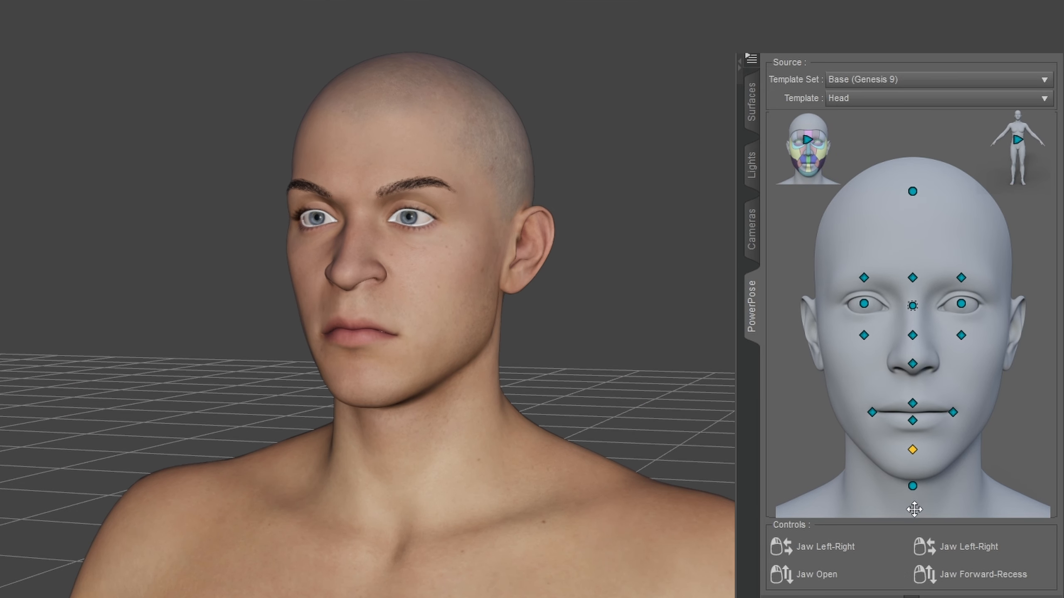
drag(913, 419, 959, 390)
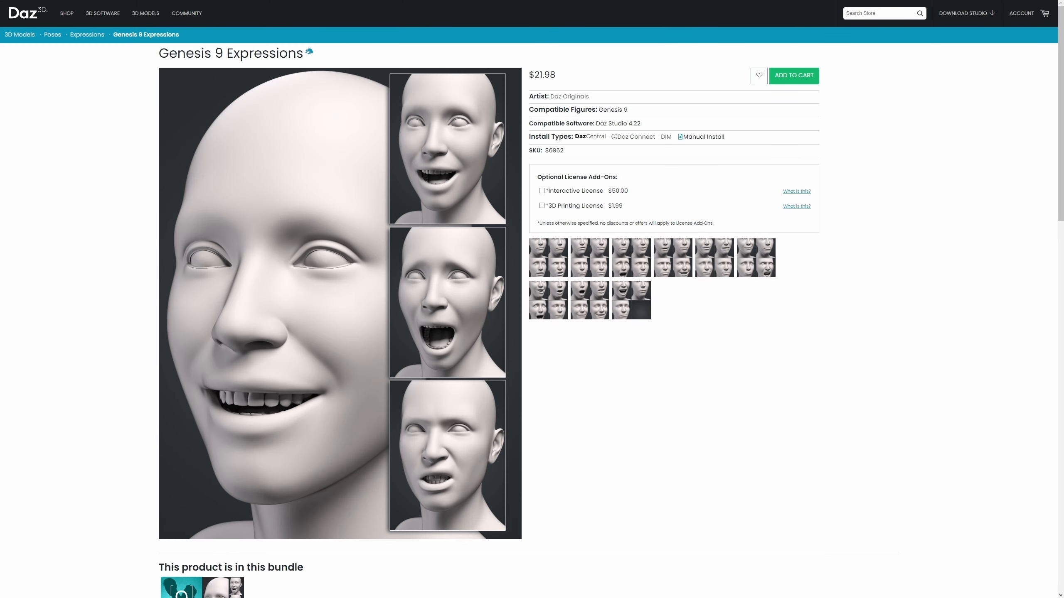
Step: Examine the Genesis 9 Expressions and Genesis 9 Essential Shapes Bundle product pages in the Daz 3D store
scroll(531, 321, down, 1)
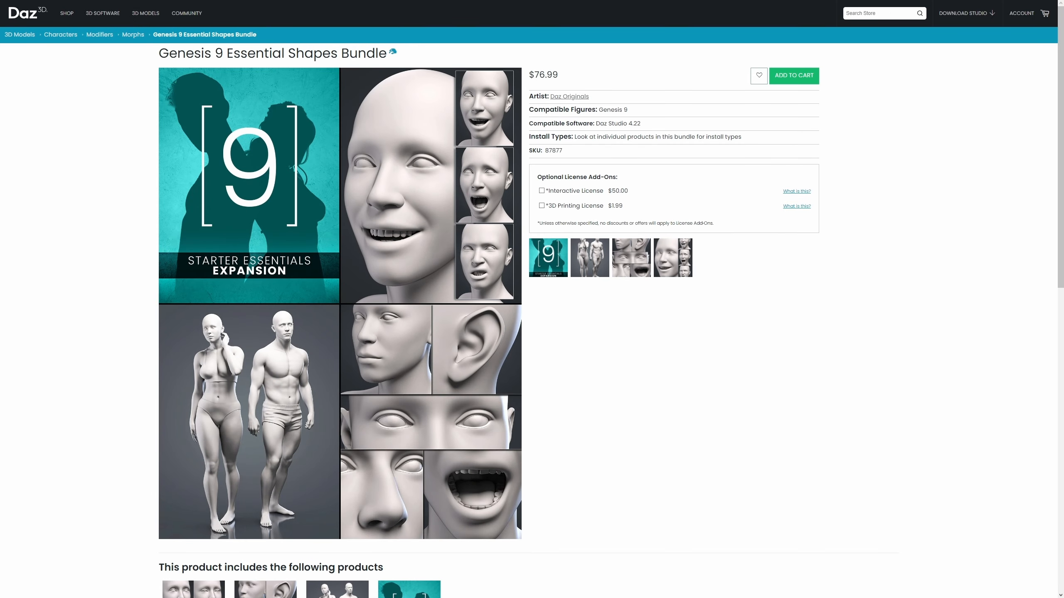
scroll(531, 320, down, 1)
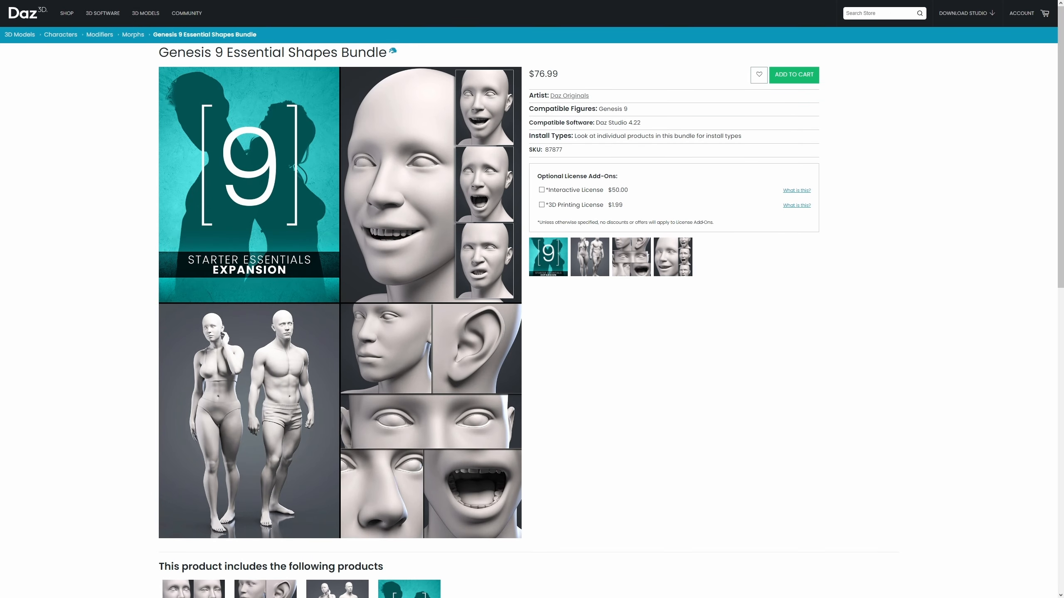
scroll(531, 320, down, 1)
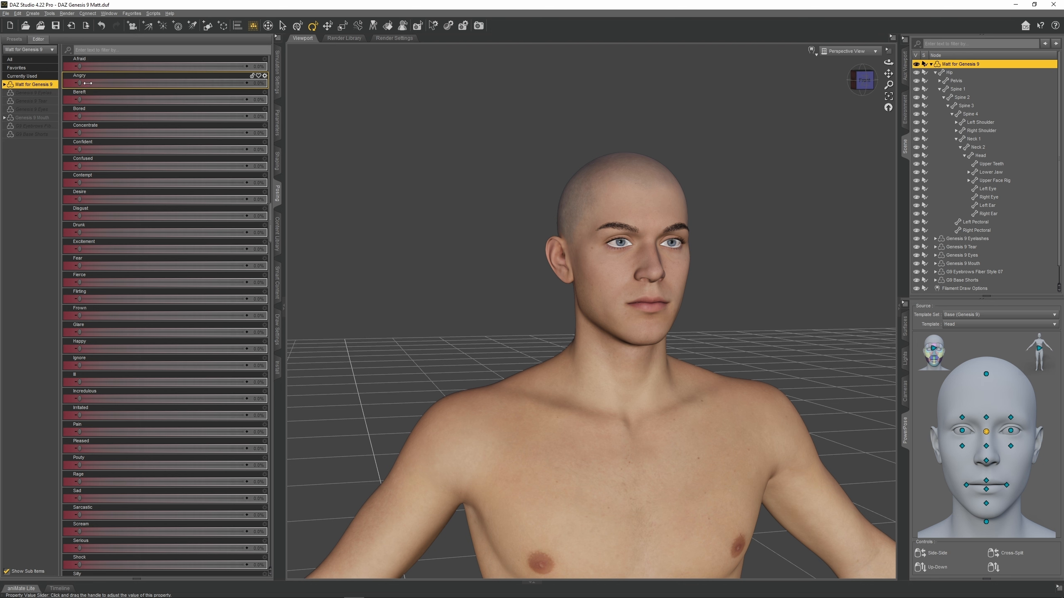
Step: Try the Angry expression at about 87% on Matt for Genesis 9 and reset the face to neutral
drag(106, 83, 111, 83)
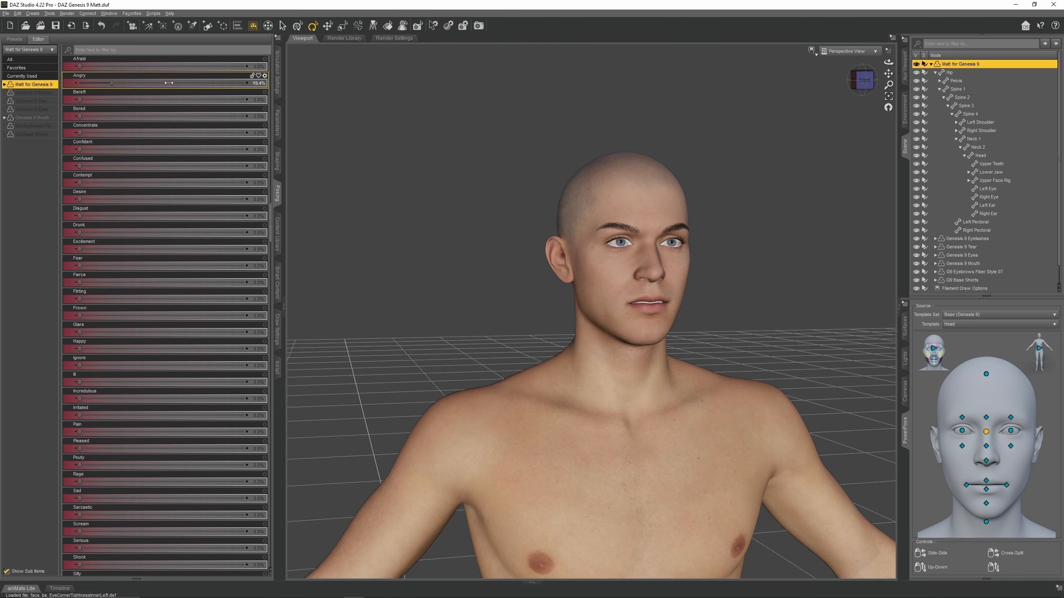
drag(223, 81, 223, 81)
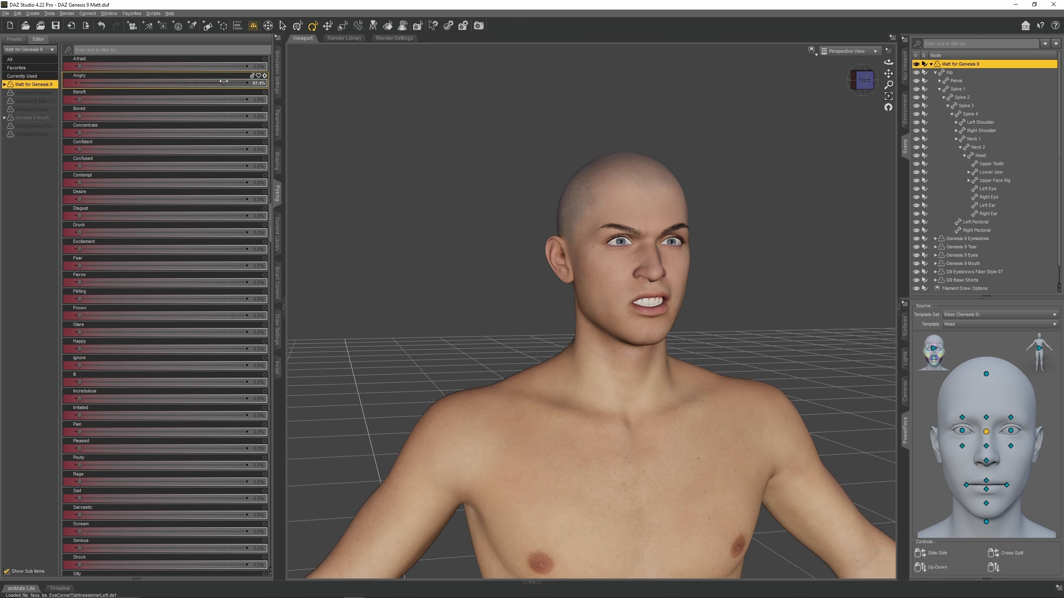
drag(34, 84, 34, 84)
drag(79, 116, 77, 251)
mouse_move(79, 348)
mouse_down()
mouse_move(254, 344)
mouse_move(77, 349)
mouse_up()
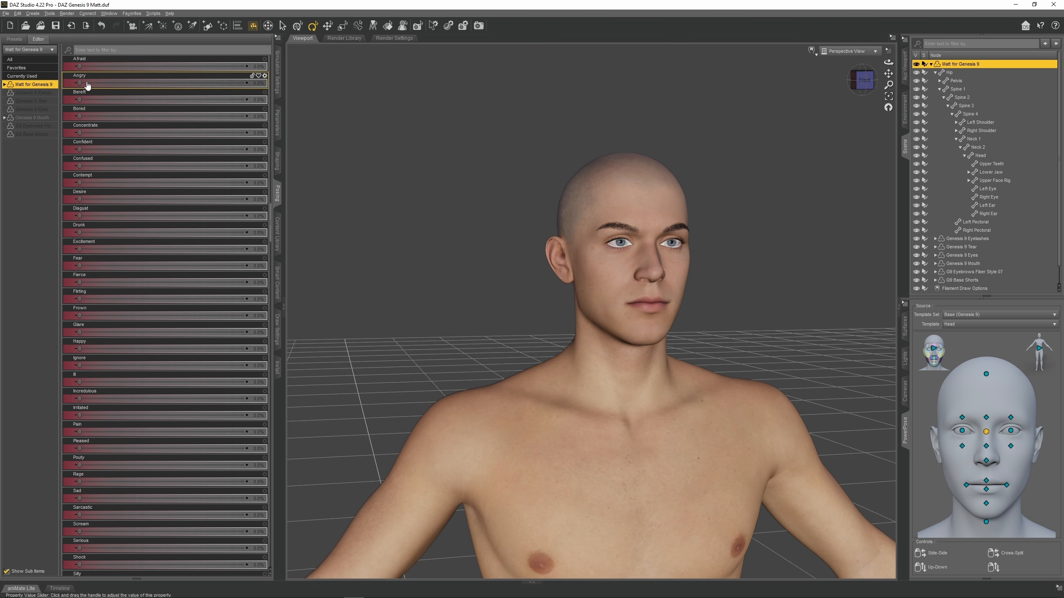
drag(80, 84, 180, 68)
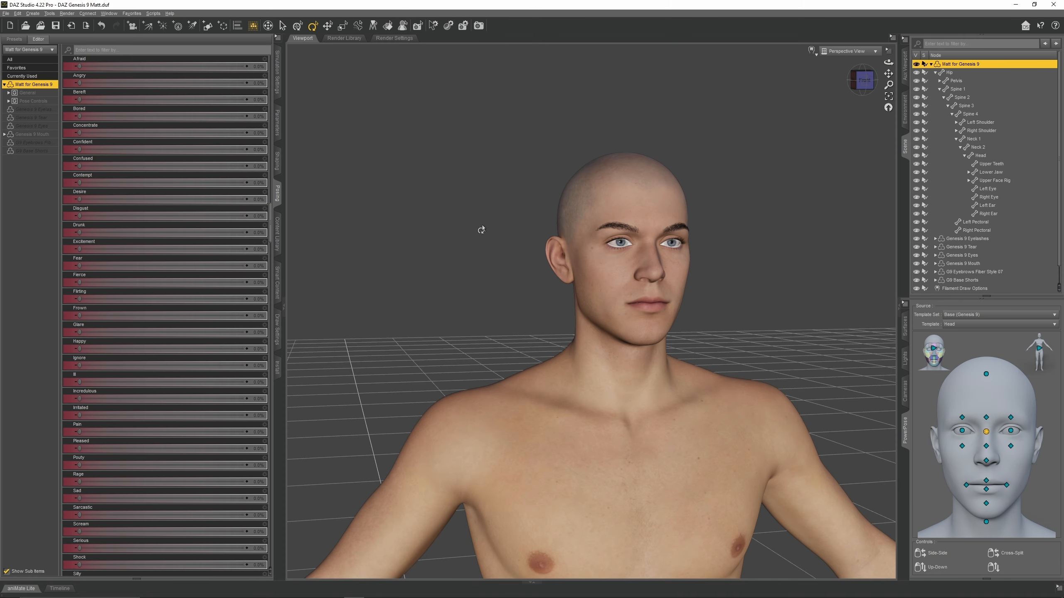
Step: Save the scene and export it to Blender as DAZ Genesis 9 Matt in the DAZ Genesis 9 Base folder
click(7, 14)
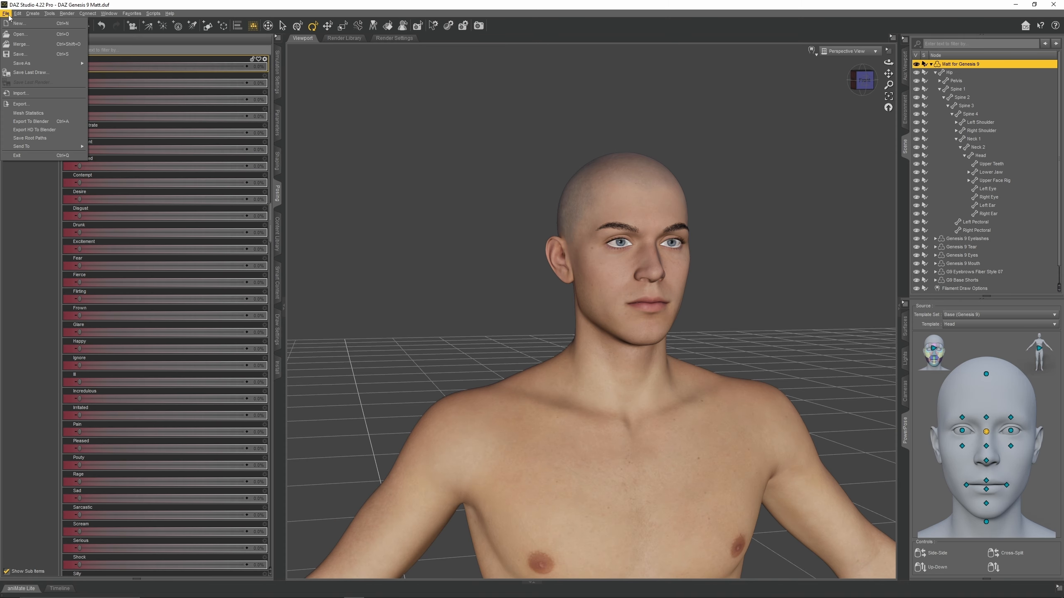
click(19, 54)
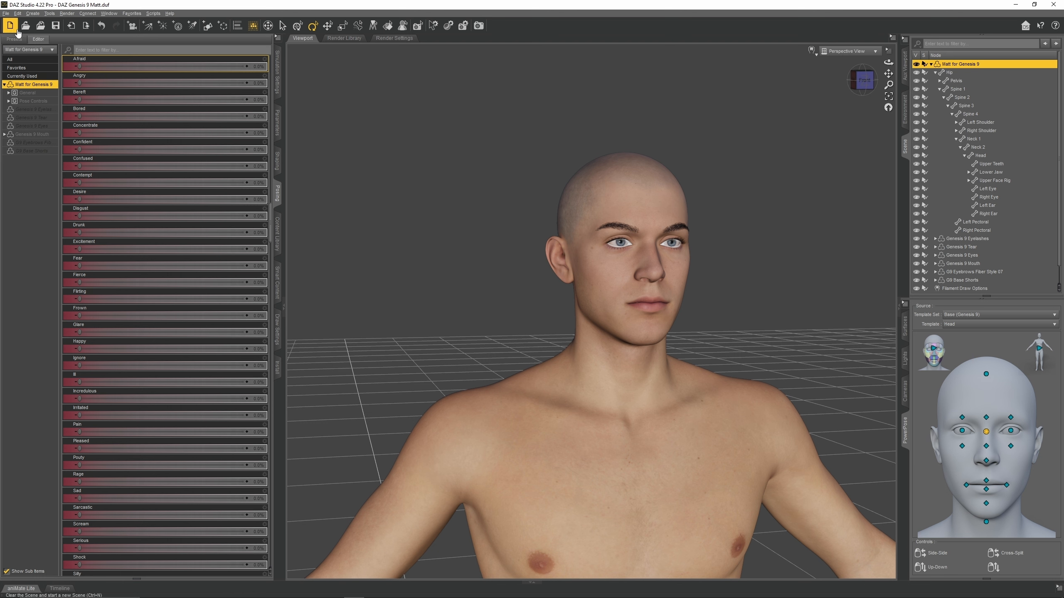
click(6, 14)
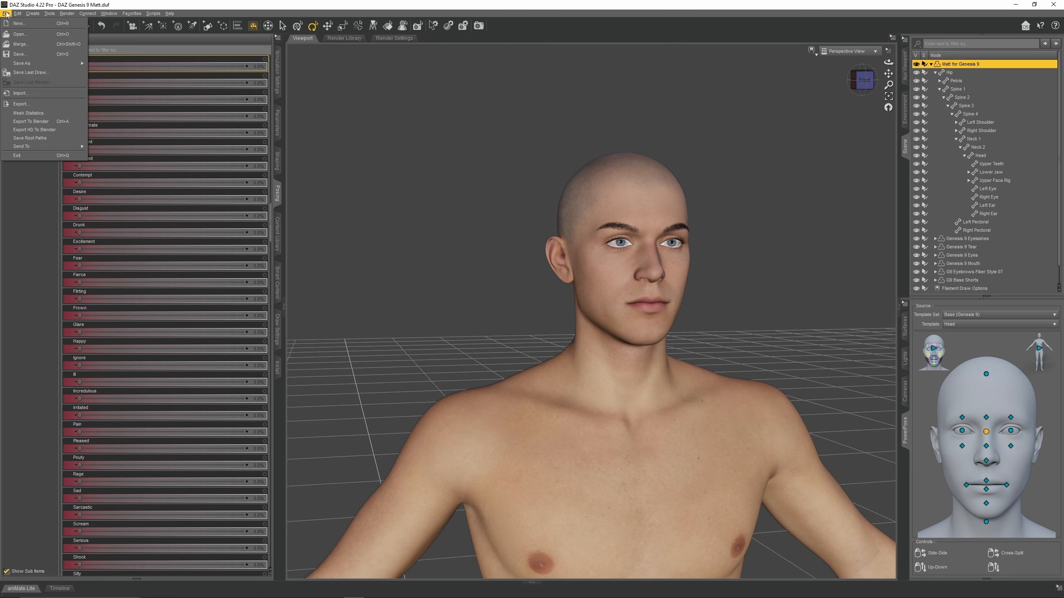
click(31, 121)
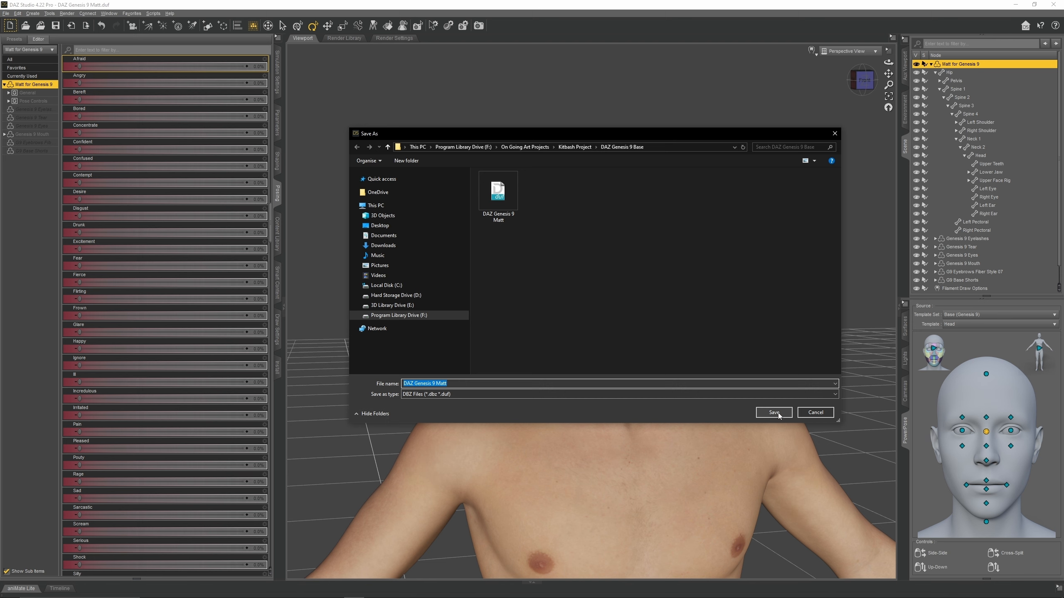
click(776, 412)
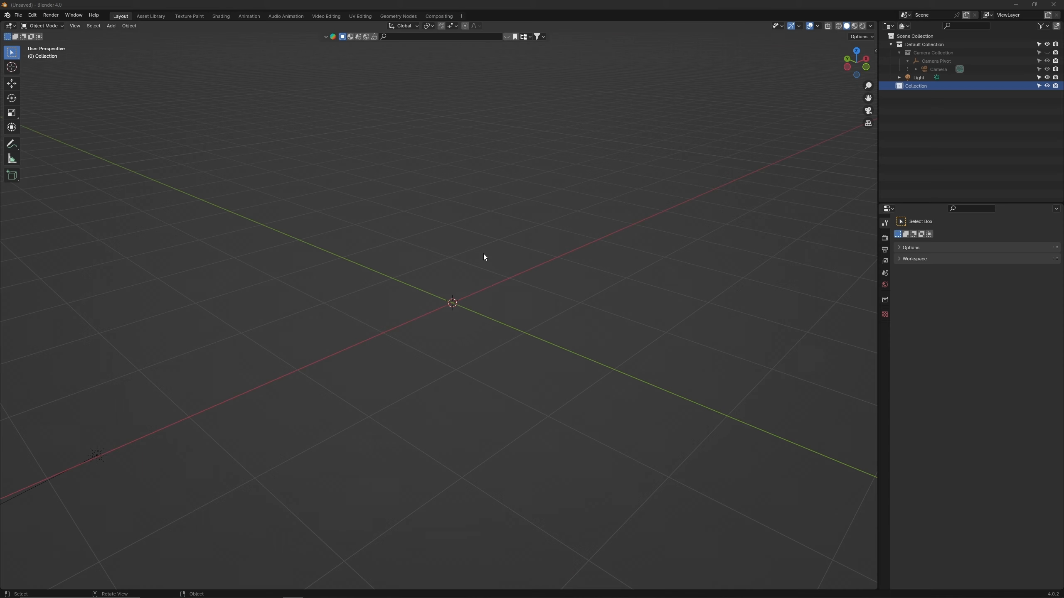
Step: Switch to Blender, start Easy Import DAZ from the DAZ Setup add-on and open the DAZ Genesis 9 Base folder
key(n)
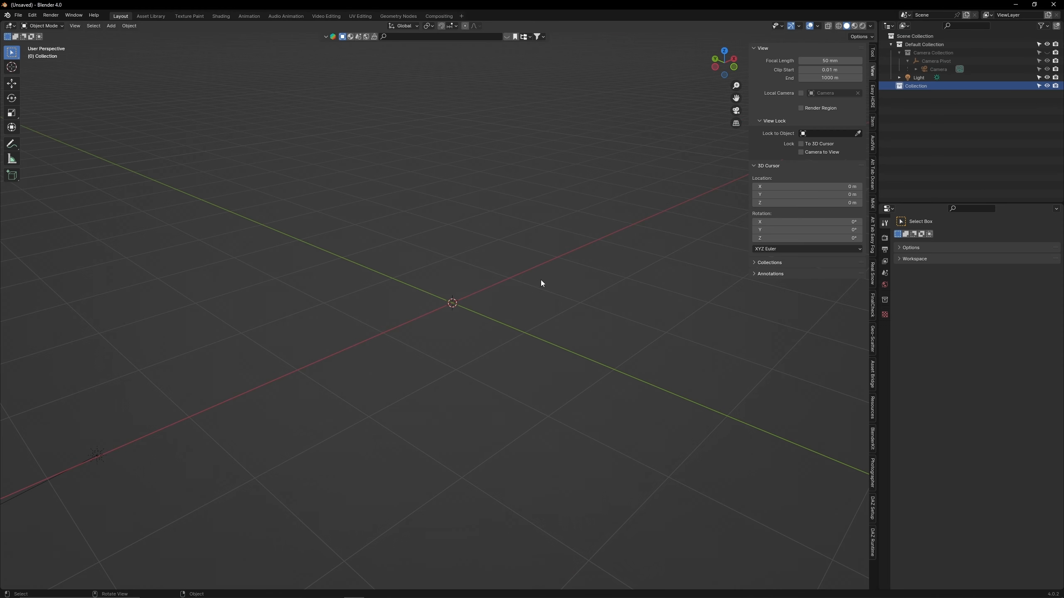
click(872, 507)
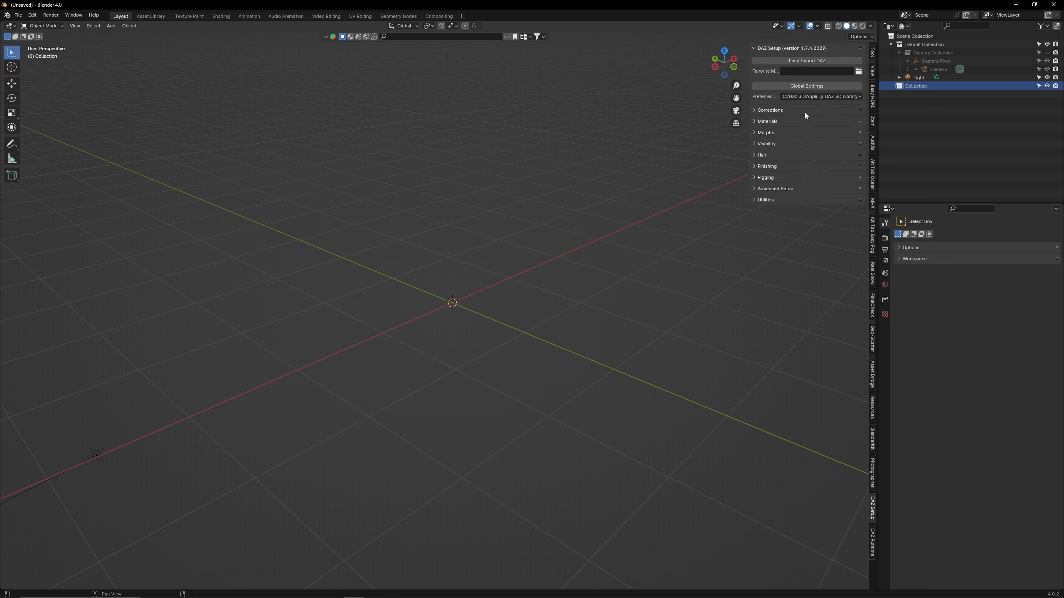
click(793, 62)
click(268, 338)
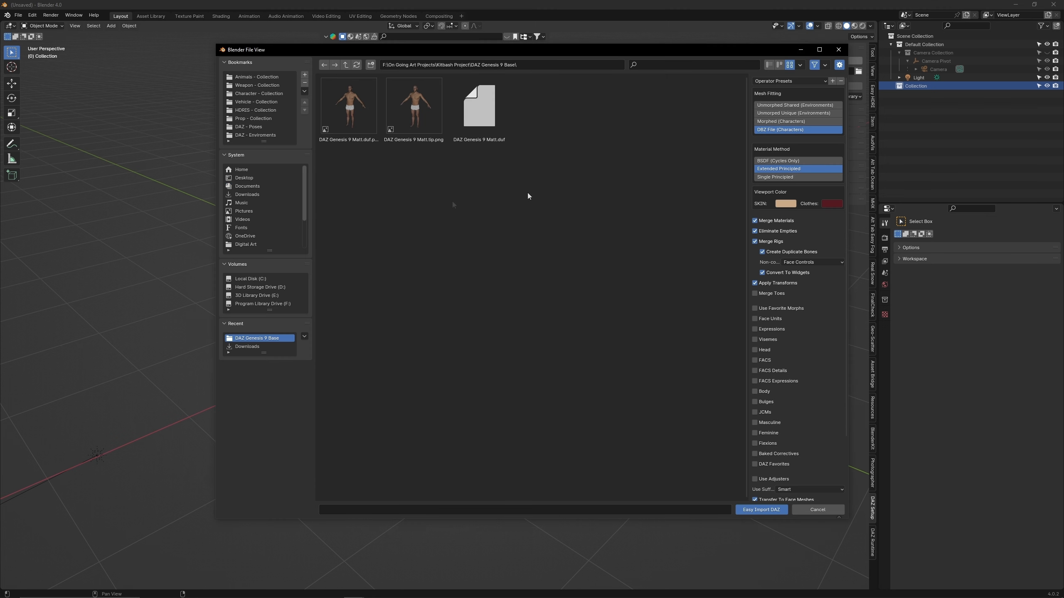
Step: Apply the Genesis 9 operator preset to the import options and turn off Baked Correctives
click(779, 81)
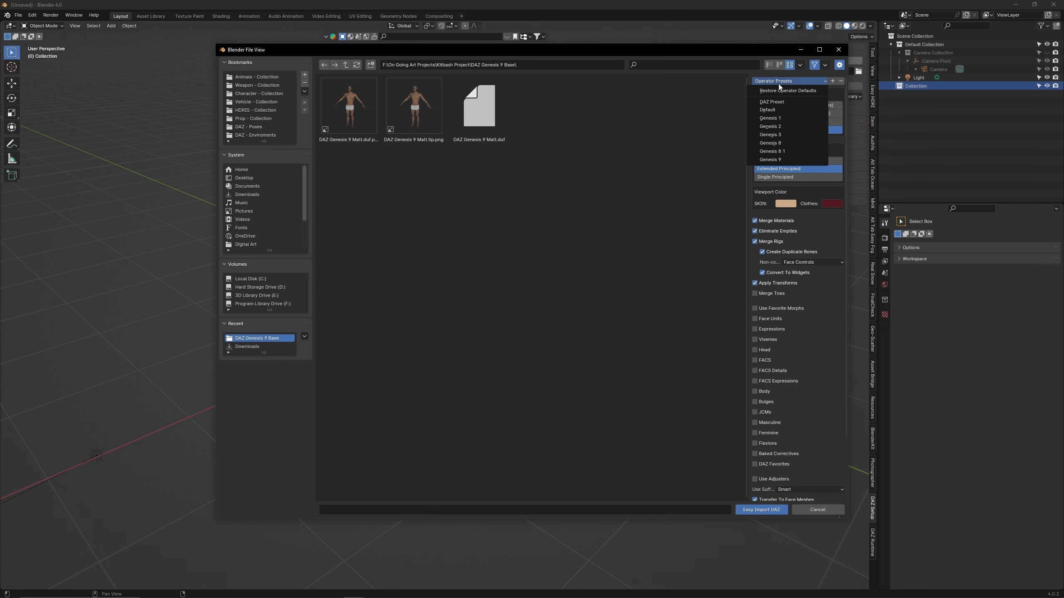
click(774, 159)
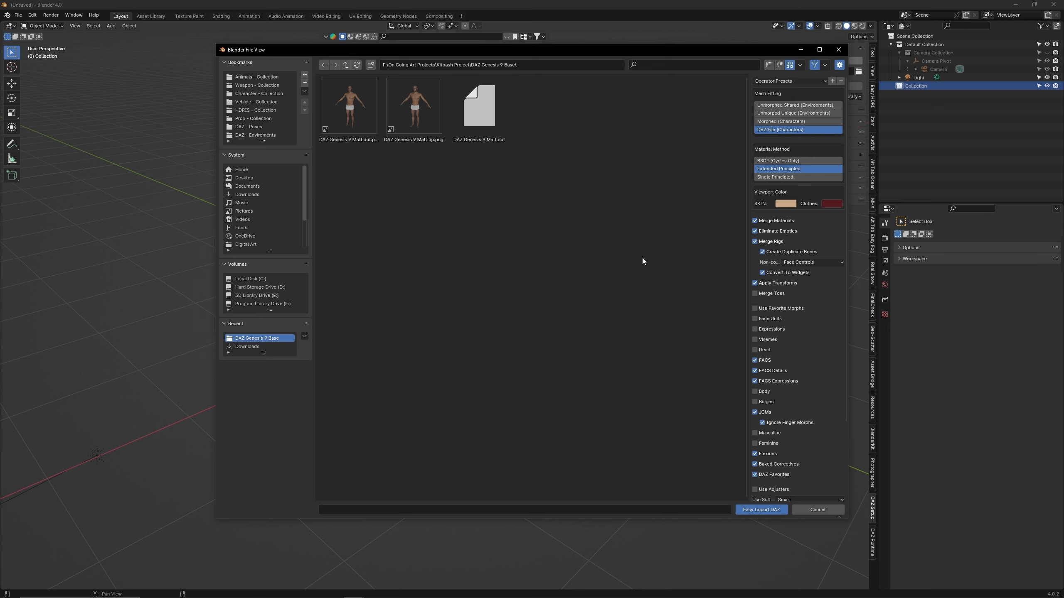
click(791, 464)
Step: Import the character with DAZ Genesis 9 Matt.duf.png and frame the imported figure
click(347, 114)
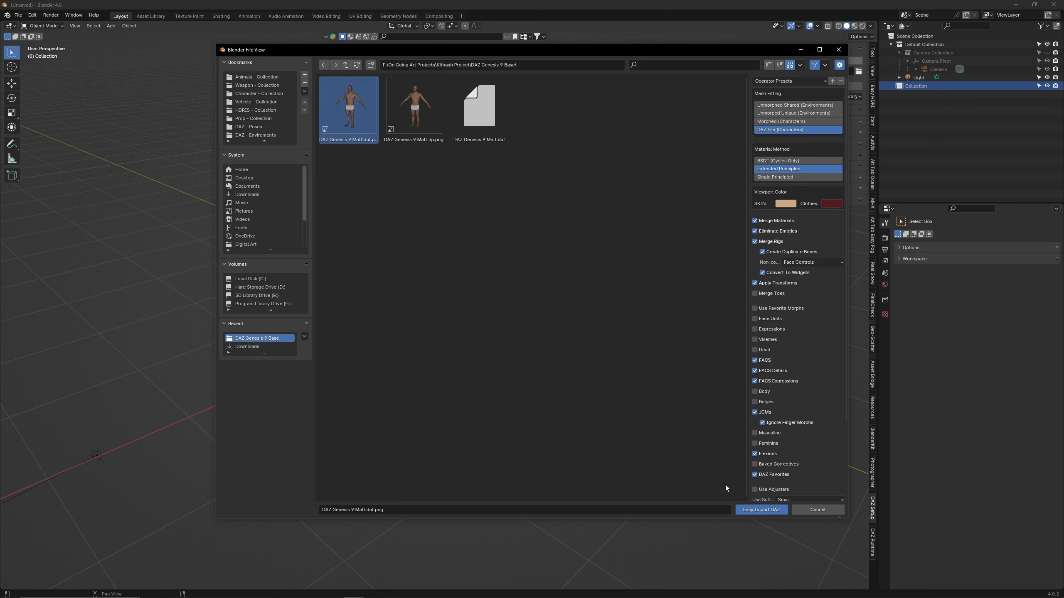
click(749, 509)
key(KP_Decimal)
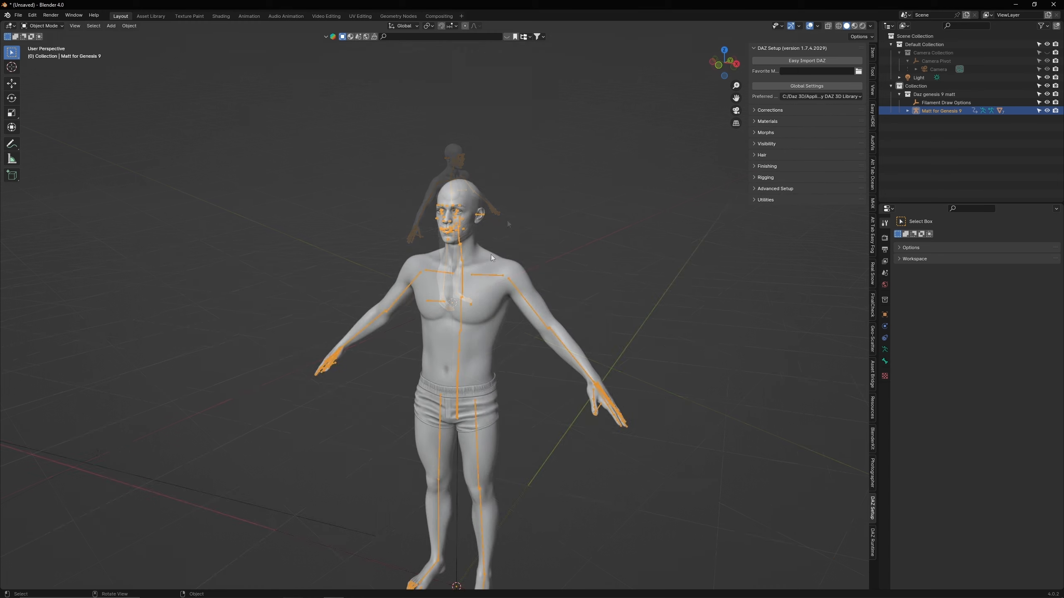
scroll(490, 254, up, 4)
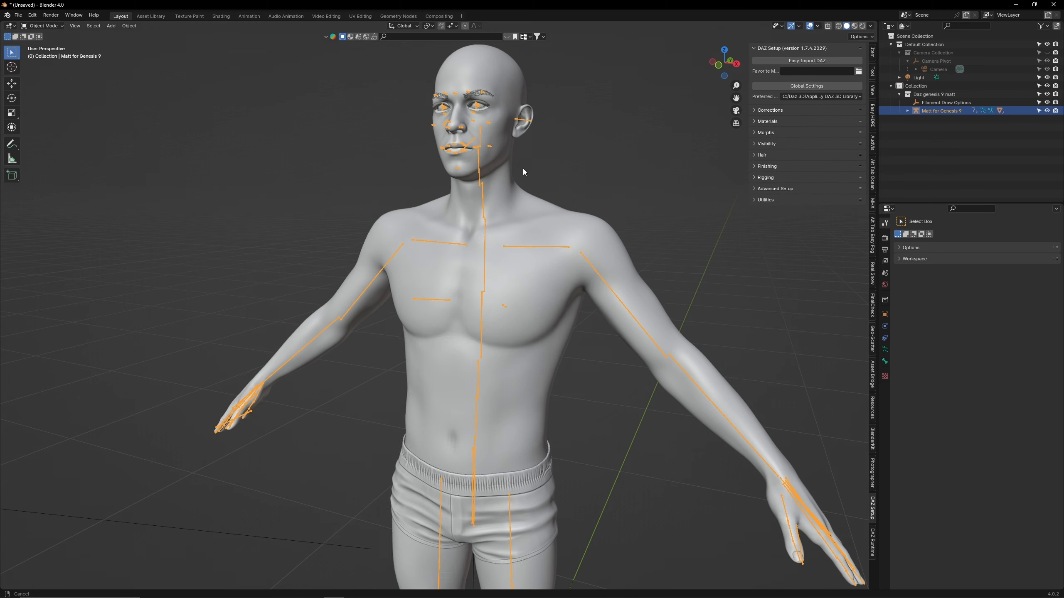
Step: Show the FACS Expressions in DAZ Runtime and try the Angry and Drunk expressions on the character's face
scroll(497, 282, up, 2)
shift+middle_drag(523, 168, 534, 270)
scroll(502, 269, up, 1)
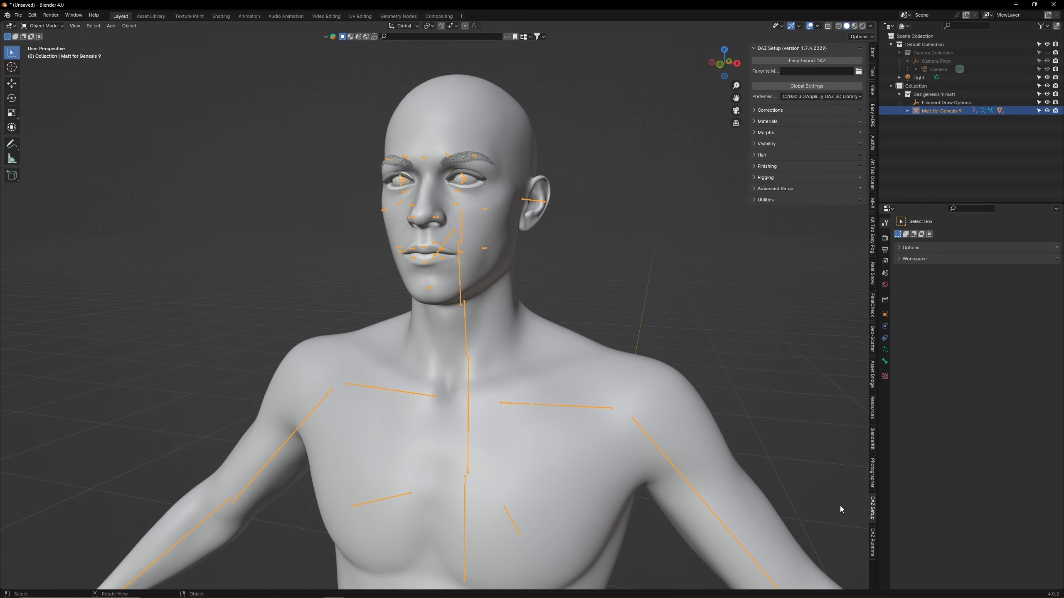
click(872, 543)
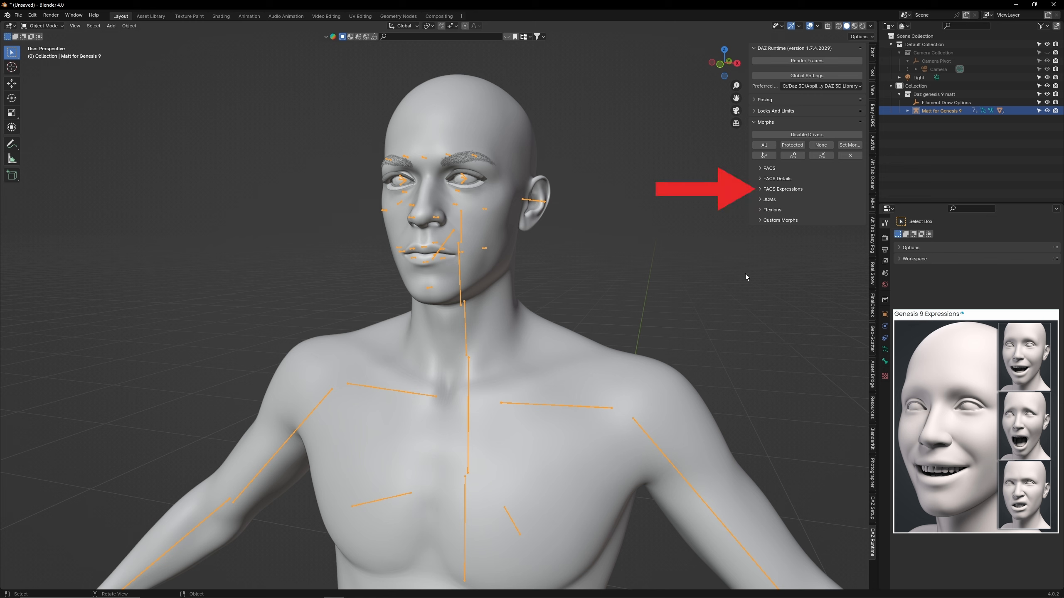
click(769, 190)
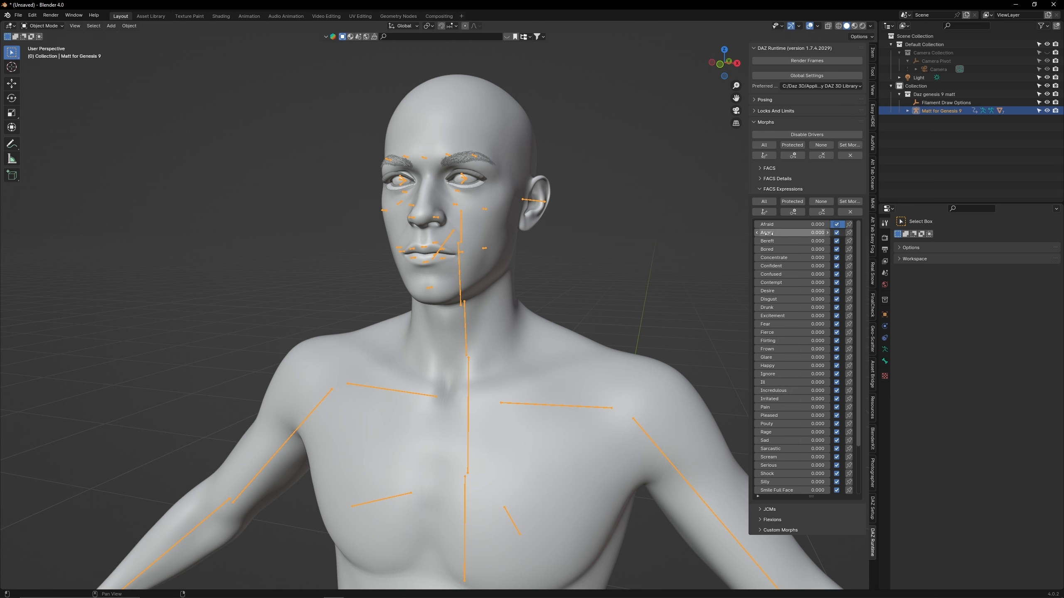
mouse_move(767, 233)
mouse_down()
mouse_move(810, 233)
mouse_move(768, 233)
mouse_up()
drag(768, 307, 799, 307)
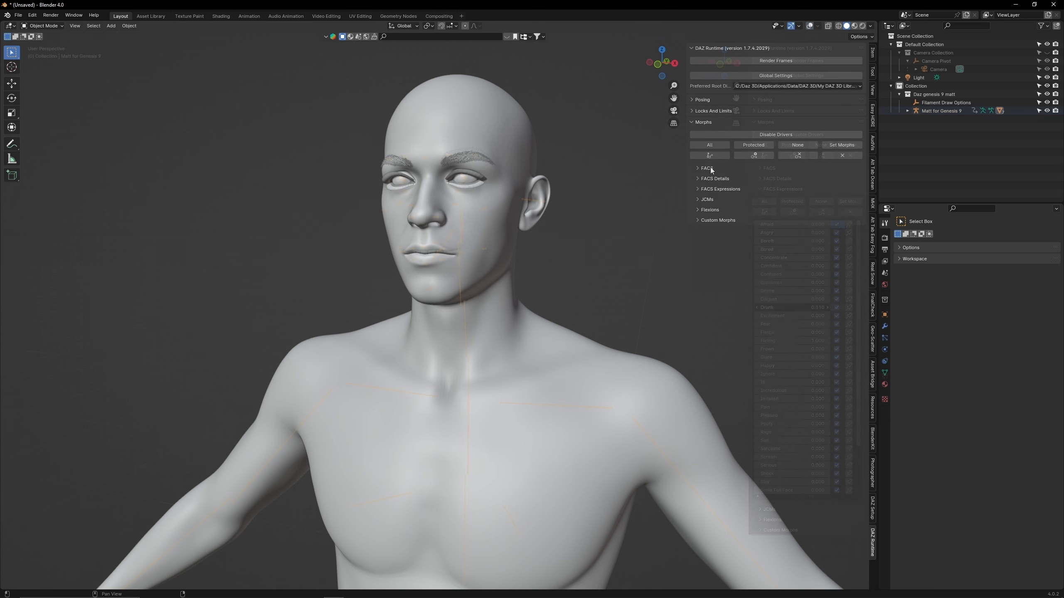
Step: Expand the FACS morph list and set Jaw Open to about 0.47, Mouth Compress Lower Left to 0.85 and Lower Right to 0.92
click(706, 168)
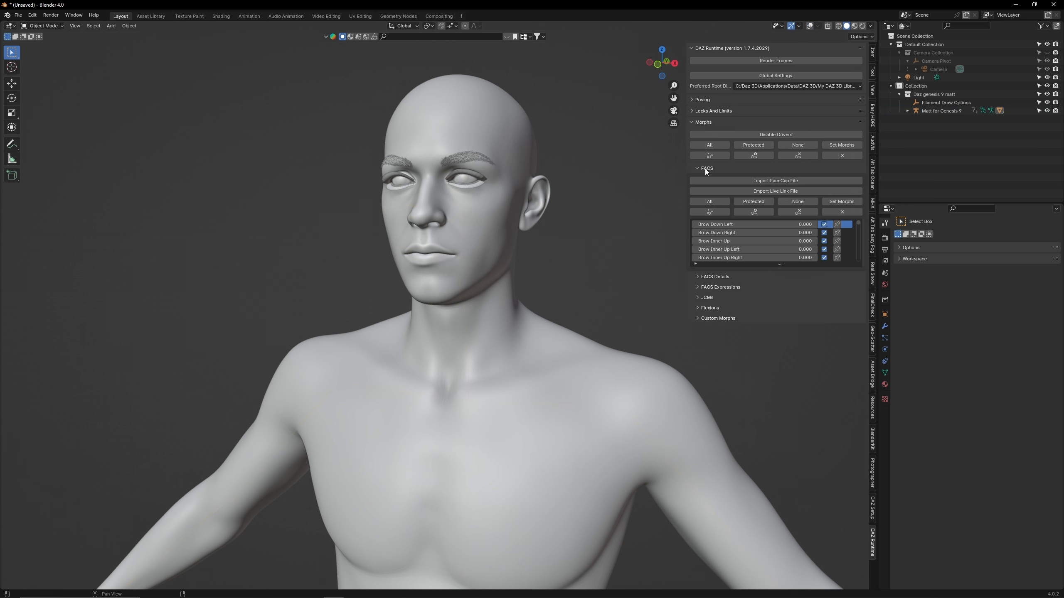
drag(757, 264, 757, 504)
scroll(757, 373, down, 20)
mouse_move(757, 424)
mouse_down()
mouse_move(777, 424)
mouse_move(761, 423)
mouse_up()
scroll(726, 419, down, 8)
drag(725, 432, 763, 432)
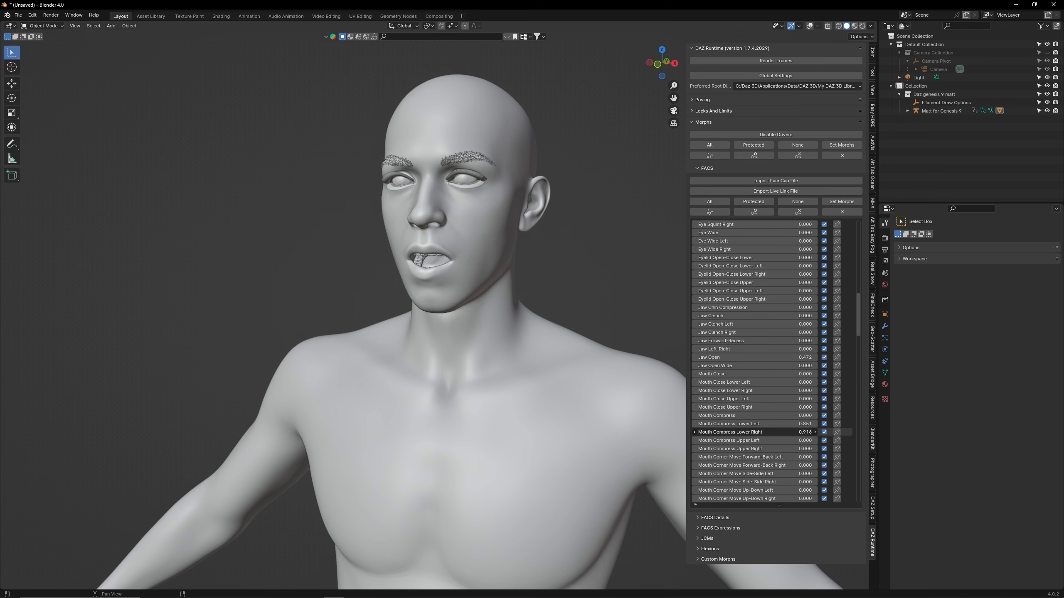
Step: Raise the FACS morphs Mouth Close Lower Left to about 0.37, Brow Up to 0.68, Cheek Hollow to 0.84 and Cheek Squint to 0.89
drag(726, 382, 741, 382)
scroll(729, 327, up, 11)
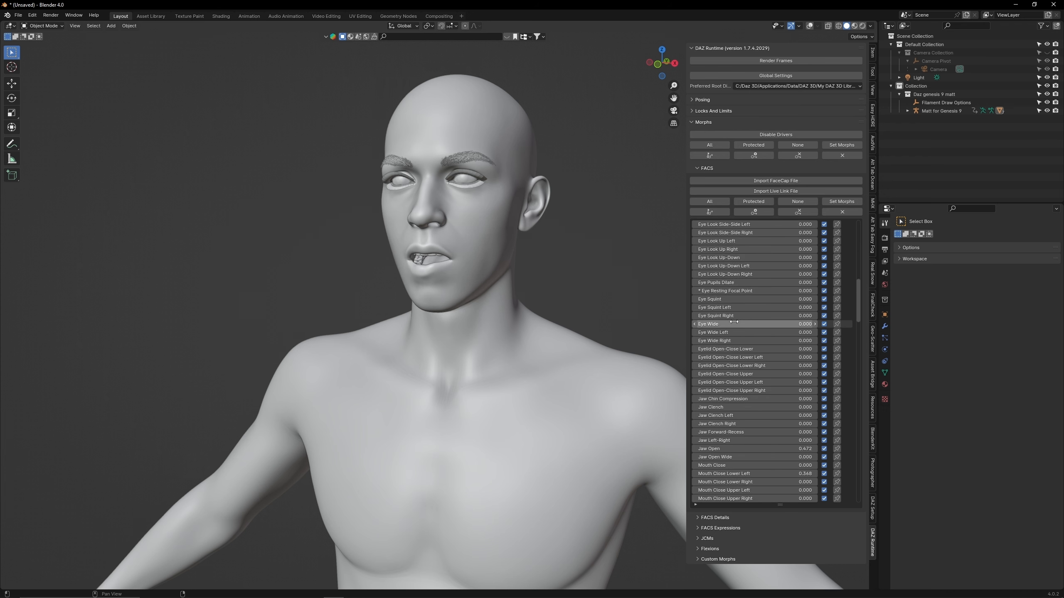
scroll(730, 303, up, 20)
drag(729, 249, 757, 273)
scroll(729, 257, up, 4)
scroll(757, 277, up, 2)
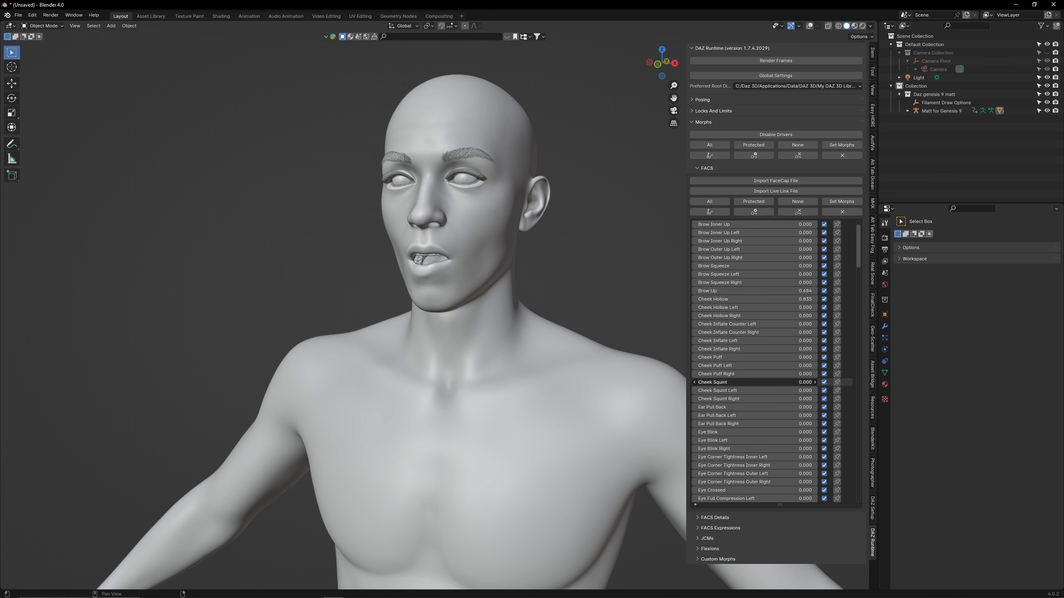
drag(728, 383, 766, 382)
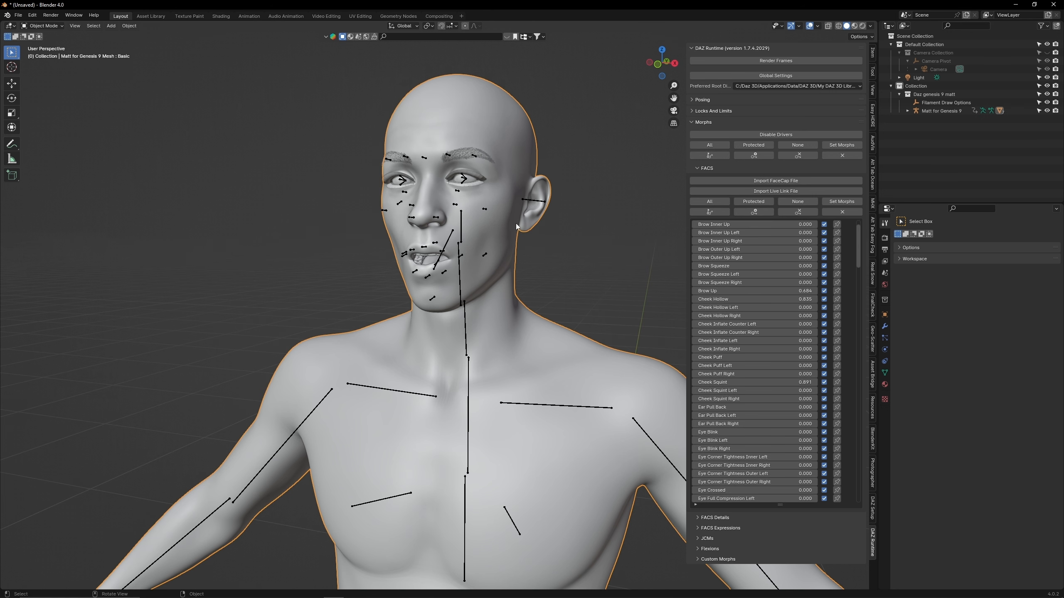
Step: Put the Matt for Genesis 9 armature in Pose Mode and select the left and right eye bones
click(463, 181)
click(42, 25)
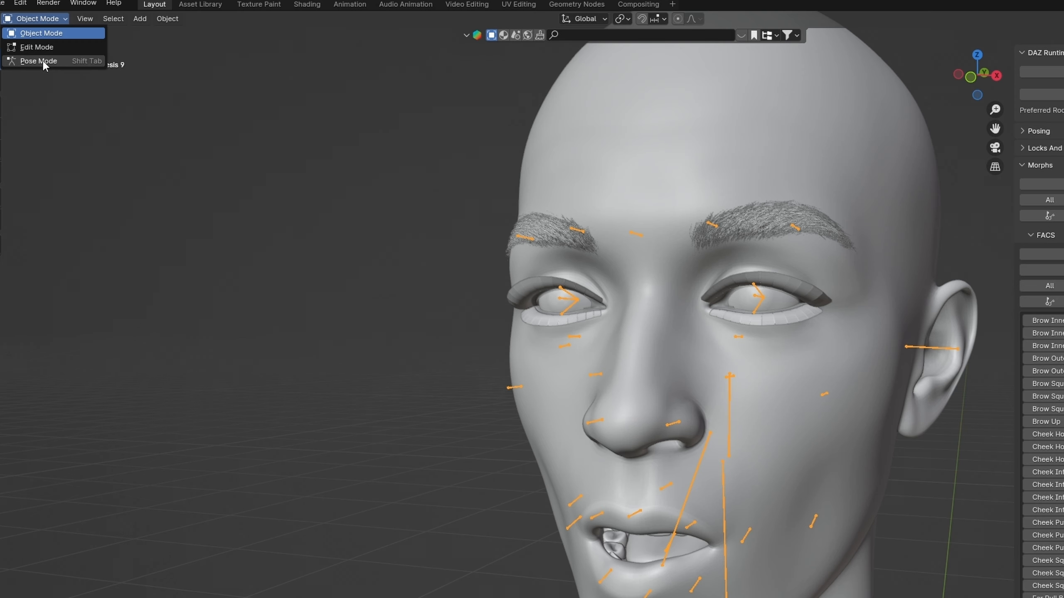
click(55, 55)
click(757, 298)
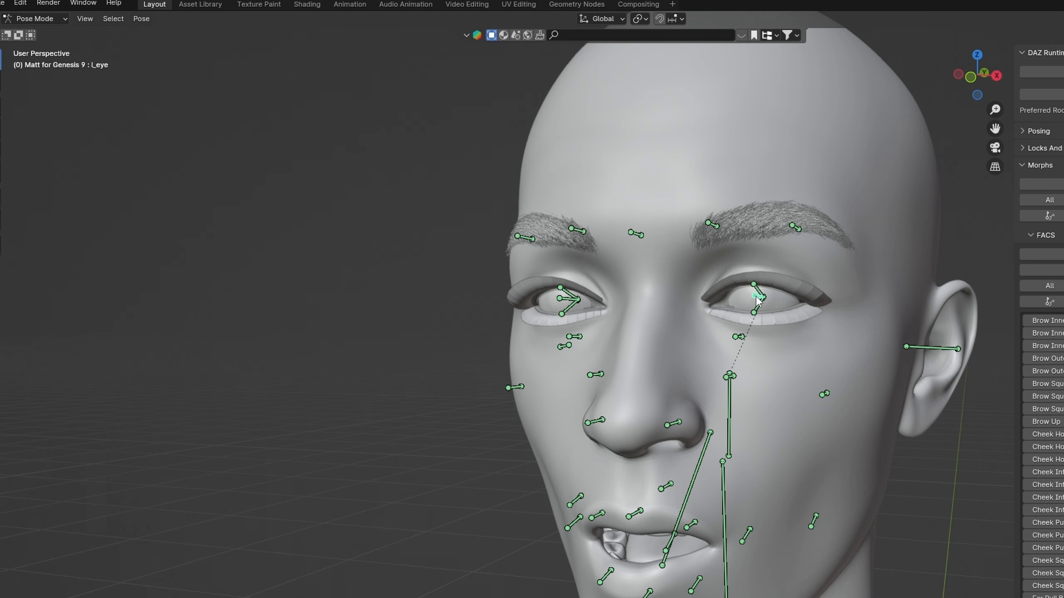
shift+click(570, 303)
Step: Rotate both eye bones together using Local orientation and the Individual Origins pivot
click(603, 18)
click(578, 73)
click(640, 19)
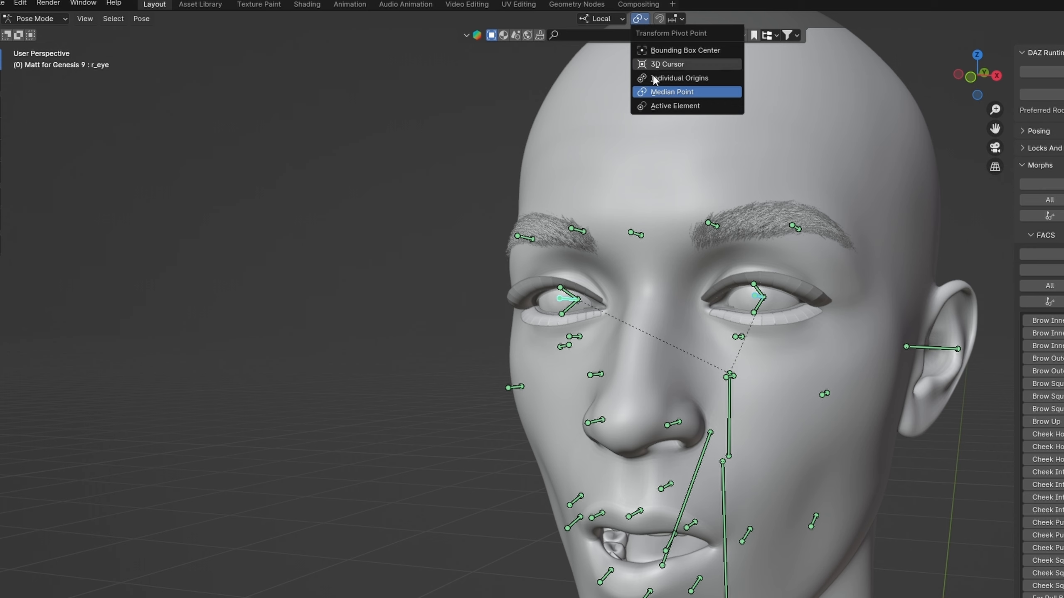
click(677, 79)
key(shift+space)
key(r)
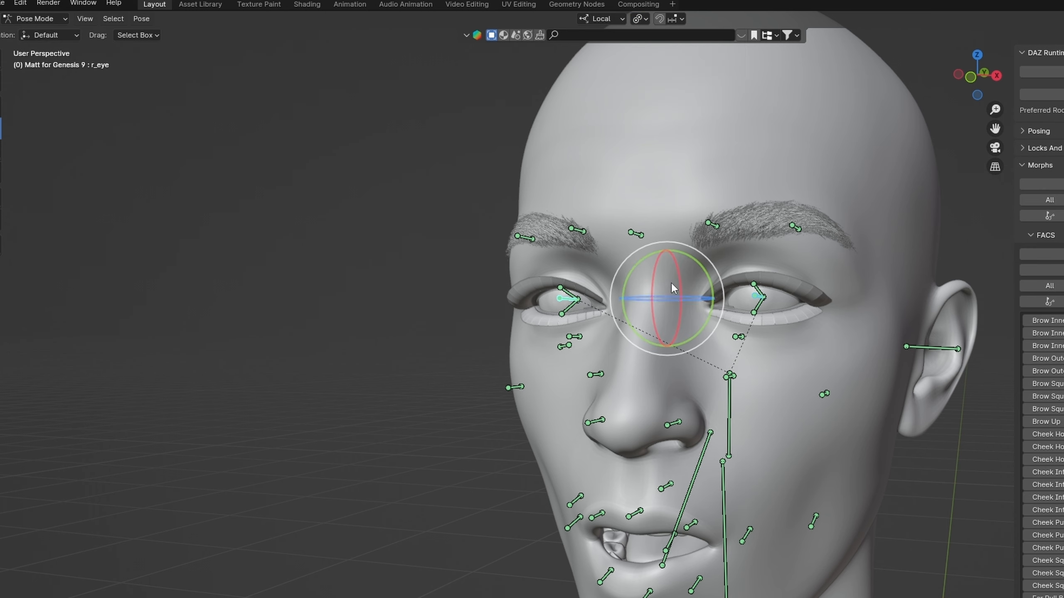
mouse_move(669, 284)
mouse_down()
mouse_move(700, 300)
mouse_move(638, 281)
mouse_move(675, 298)
mouse_up()
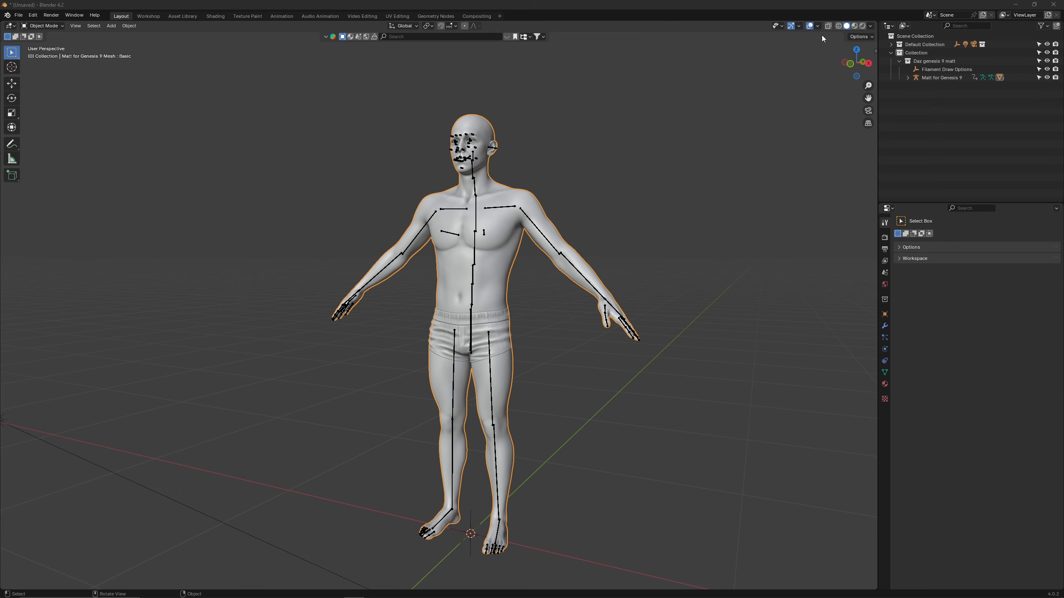
Step: Turn off the Subsurf modifier's viewport display, copy that setting to all selected character objects and hide the viewport overlays
key(alt+z)
drag(302, 99, 686, 564)
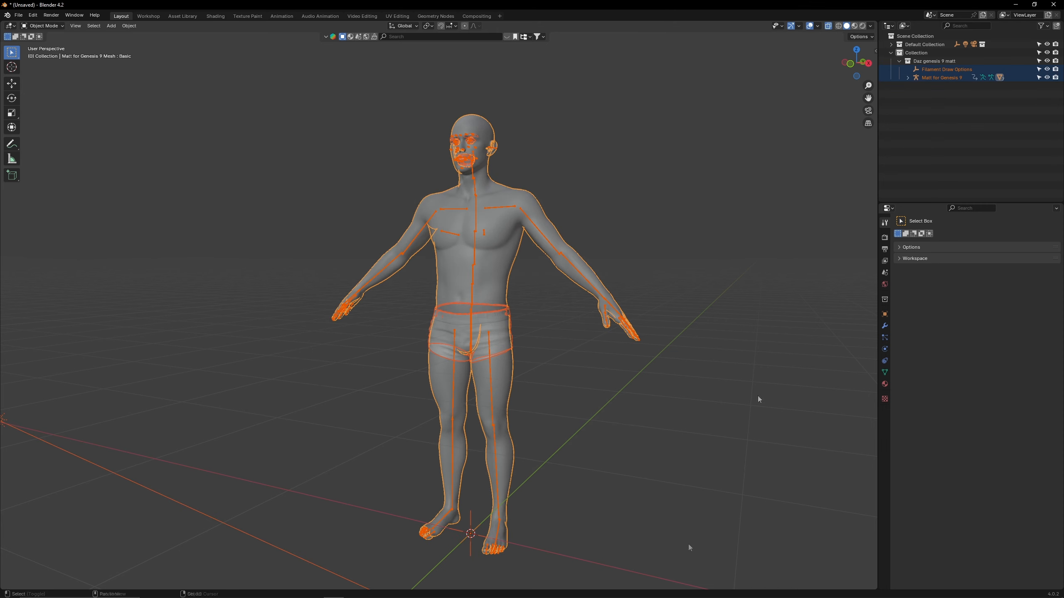
click(885, 326)
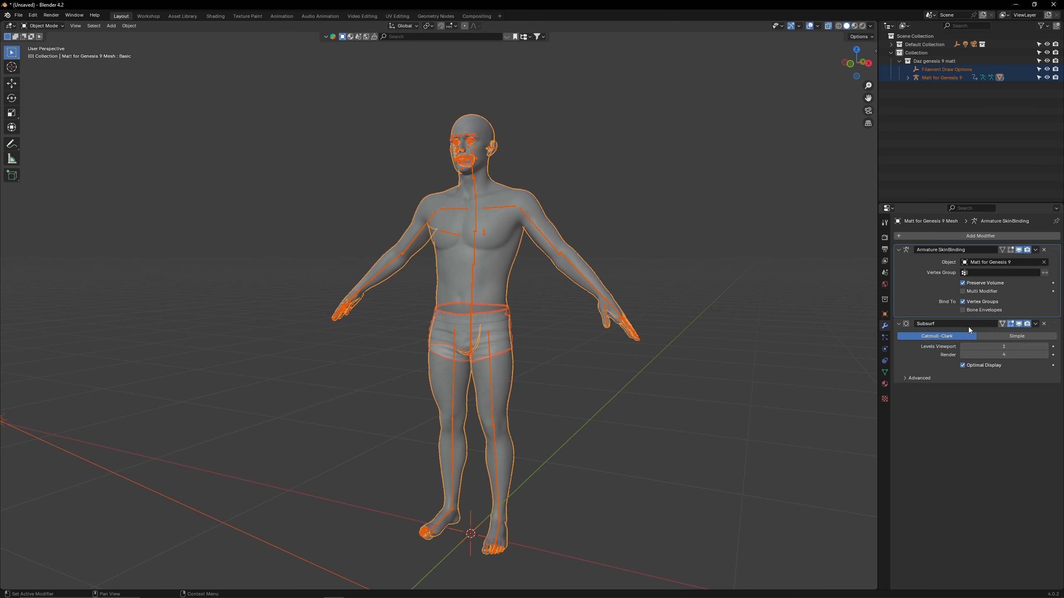
right_click(1020, 326)
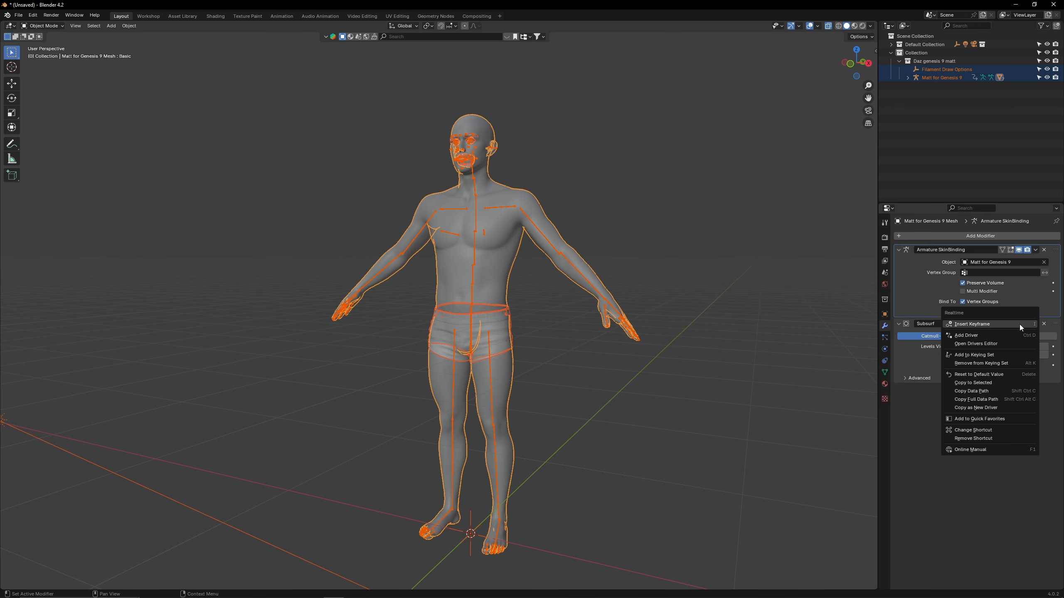
click(978, 383)
click(570, 359)
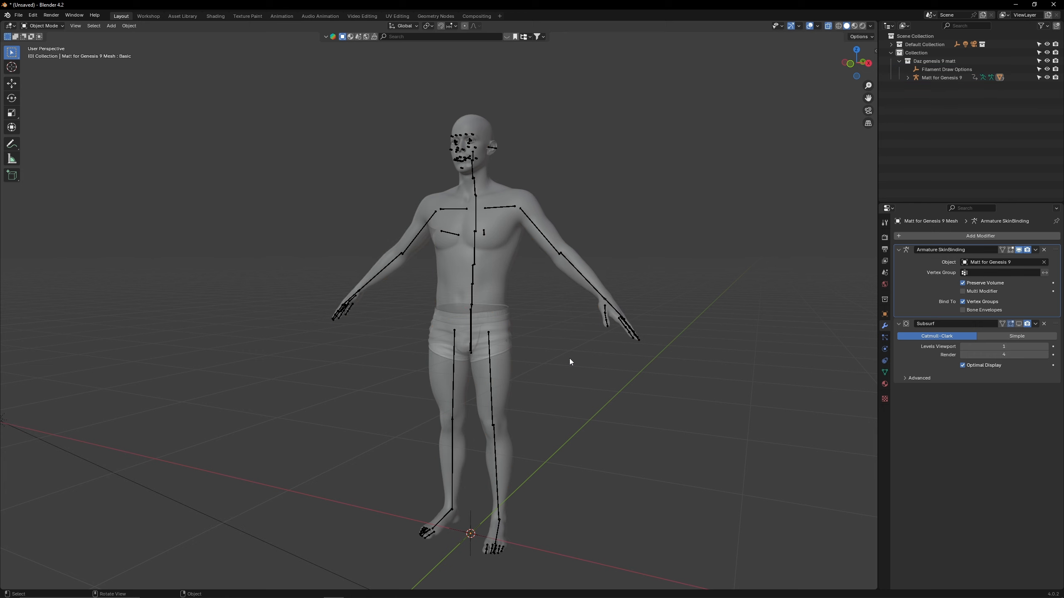
key(shift+alt+z)
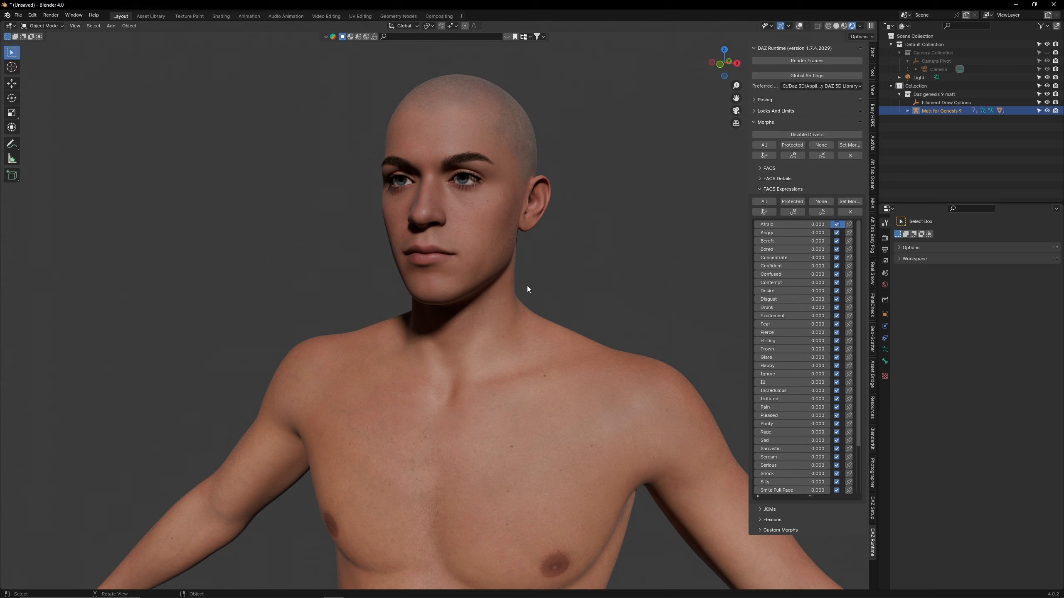
Step: Go to the Shading workspace, expand the body mesh's material slot list and select the Head material
click(218, 16)
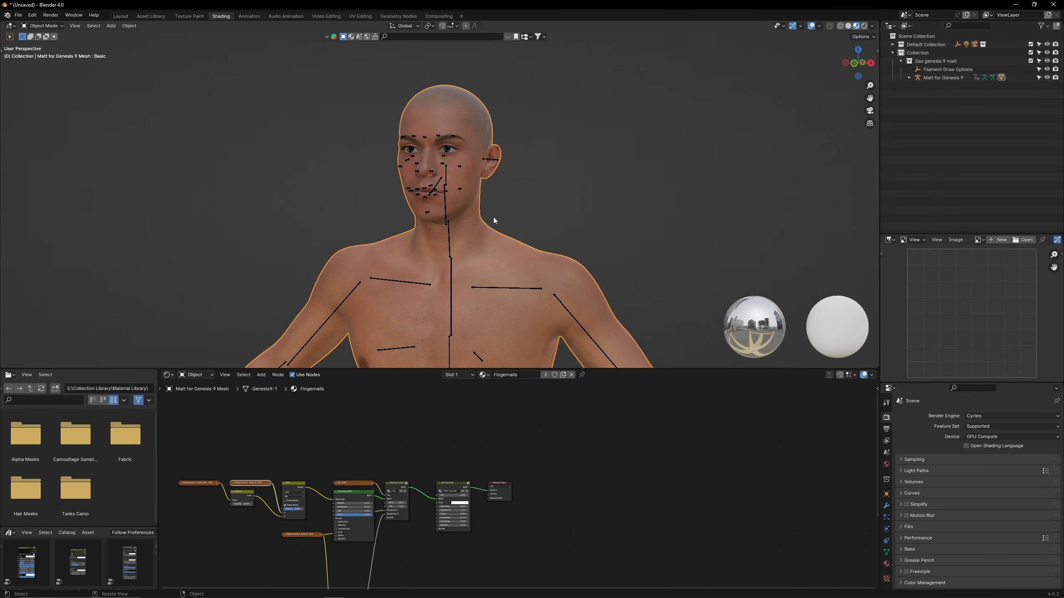
shift+middle_drag(518, 229, 554, 216)
scroll(554, 216, up, 1)
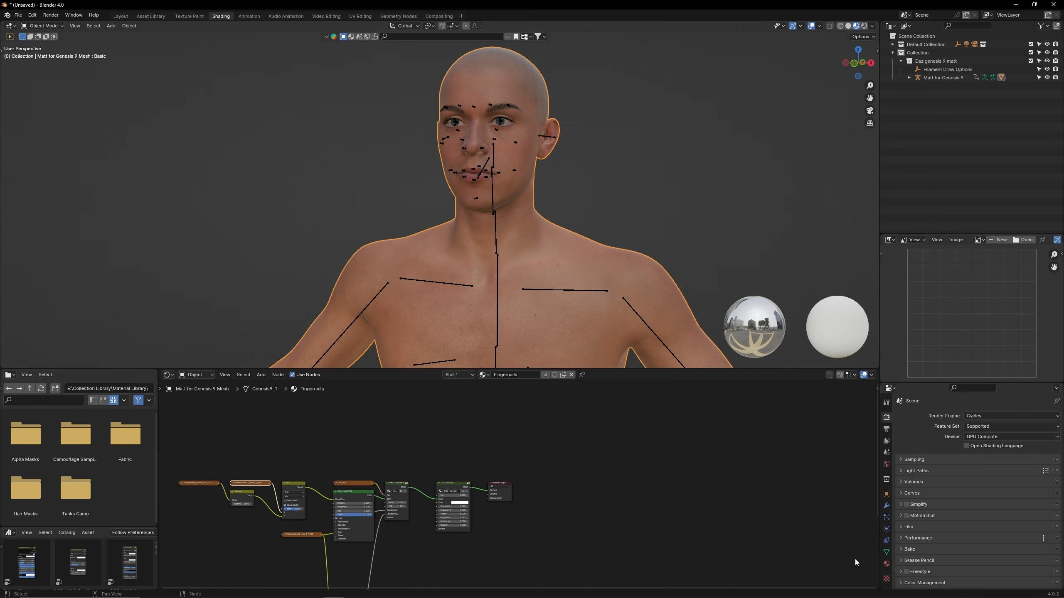
click(886, 563)
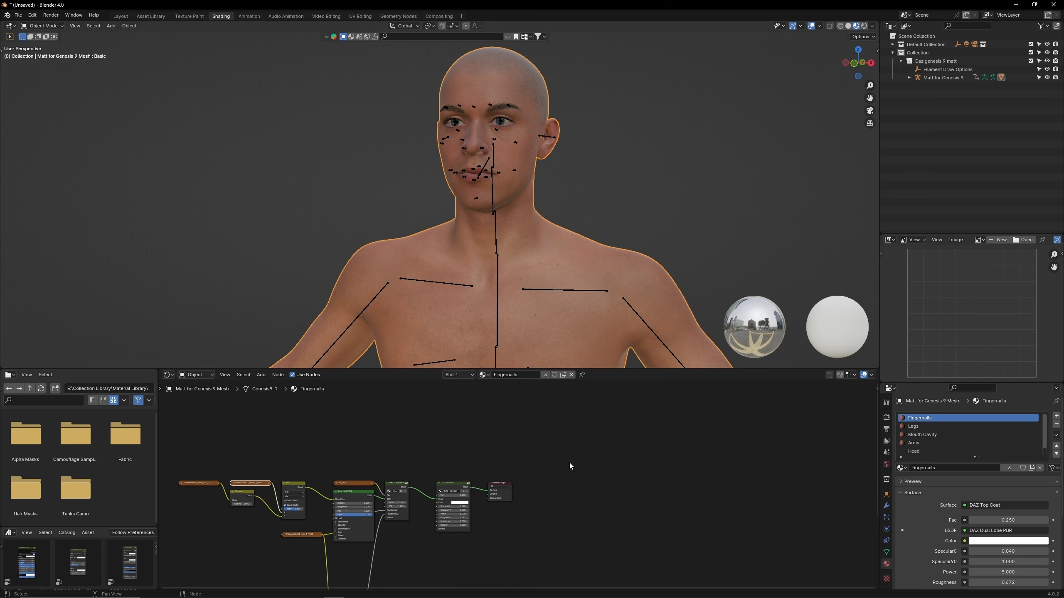
drag(976, 457, 976, 490)
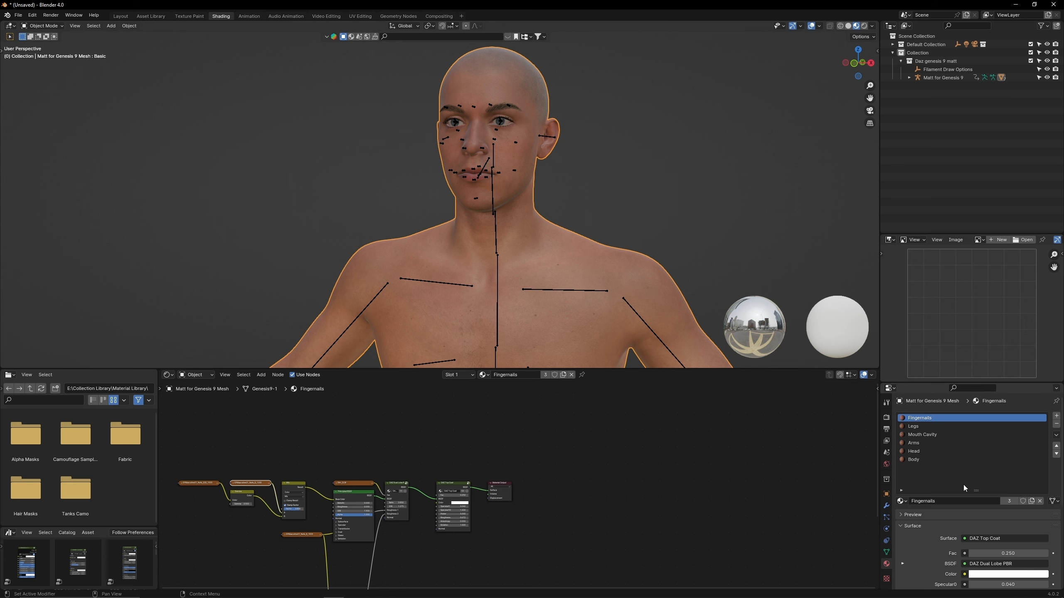
click(917, 451)
Step: Rearrange the Head material's diffuse, SSS and Gamma nodes to separate the inputs feeding the Mix node
drag(444, 436, 390, 407)
drag(326, 426, 461, 496)
key(g)
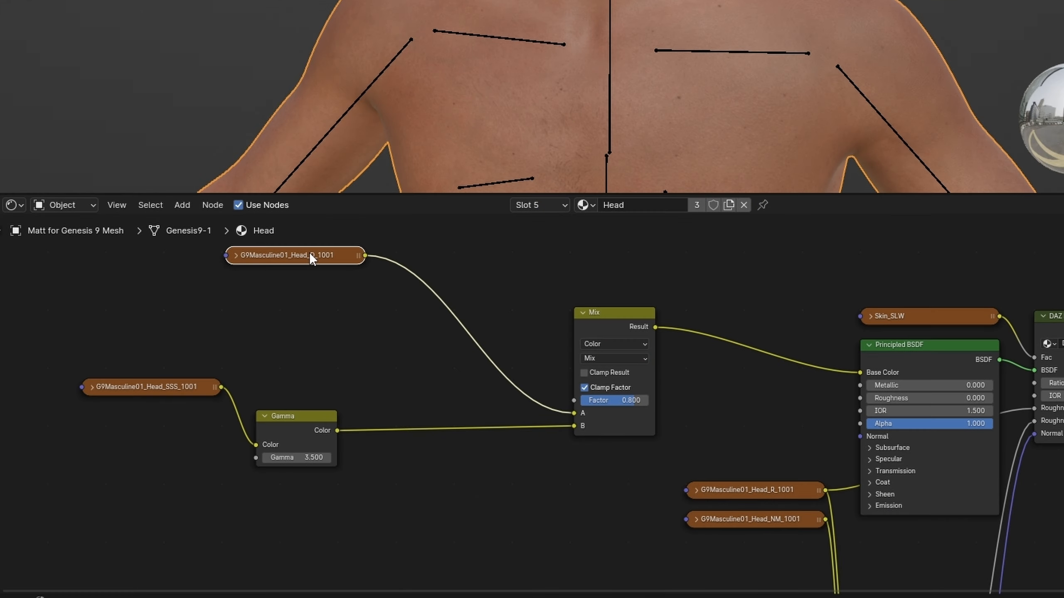
click(179, 386)
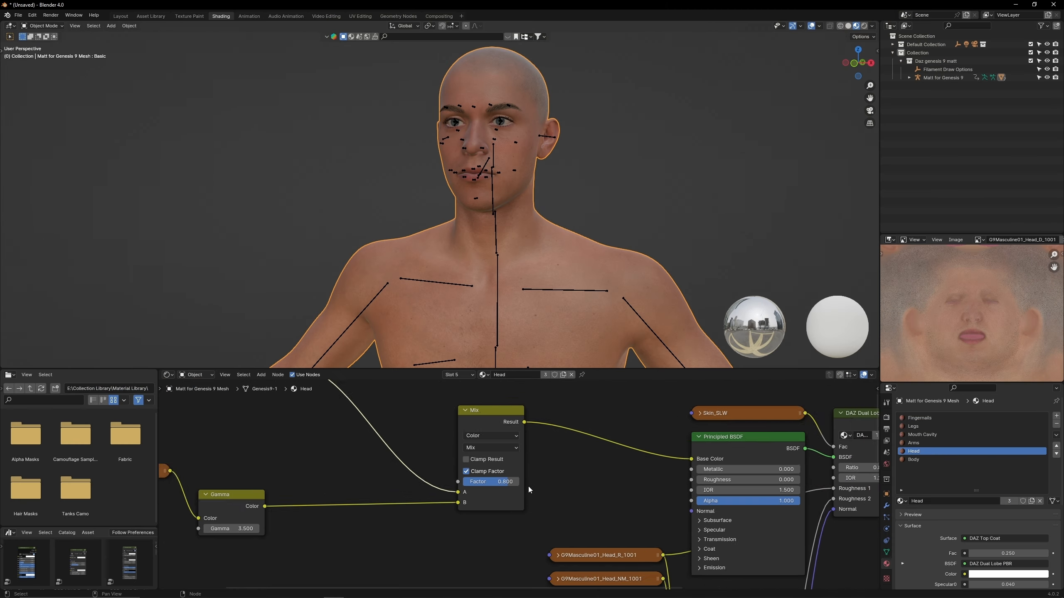
Step: Set the Head material's Mix factor to 0.65 and hide the viewport overlays
scroll(529, 486, up, 1)
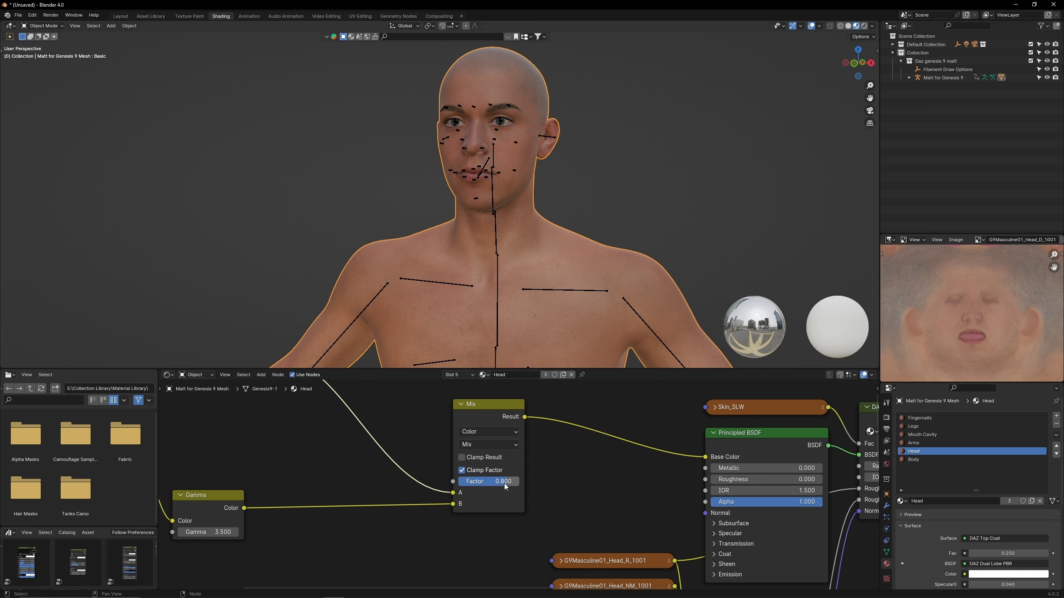
double_click(503, 482)
key(Return)
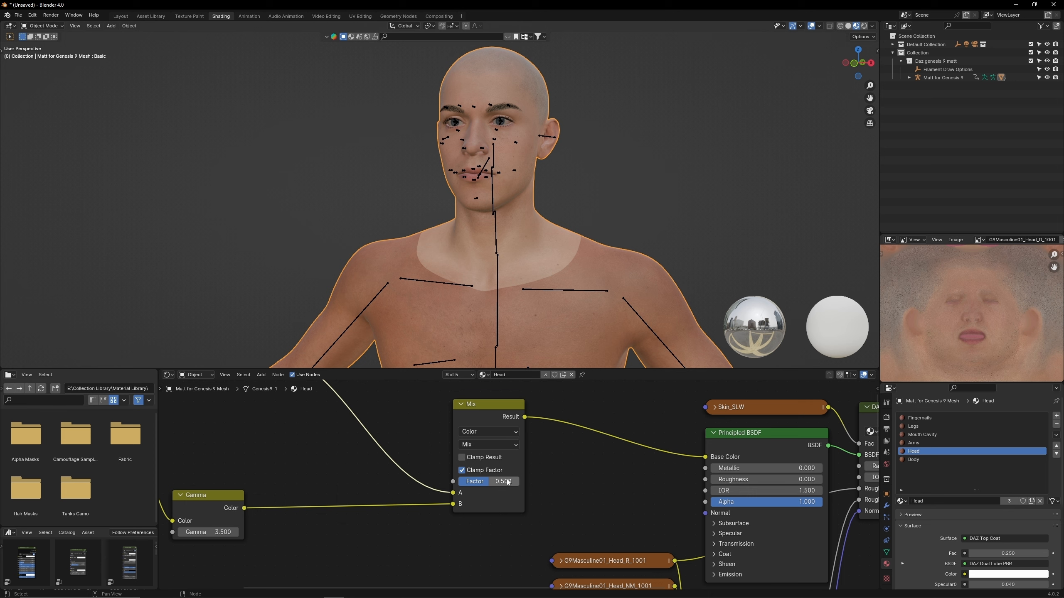
double_click(507, 482)
text(0.6)
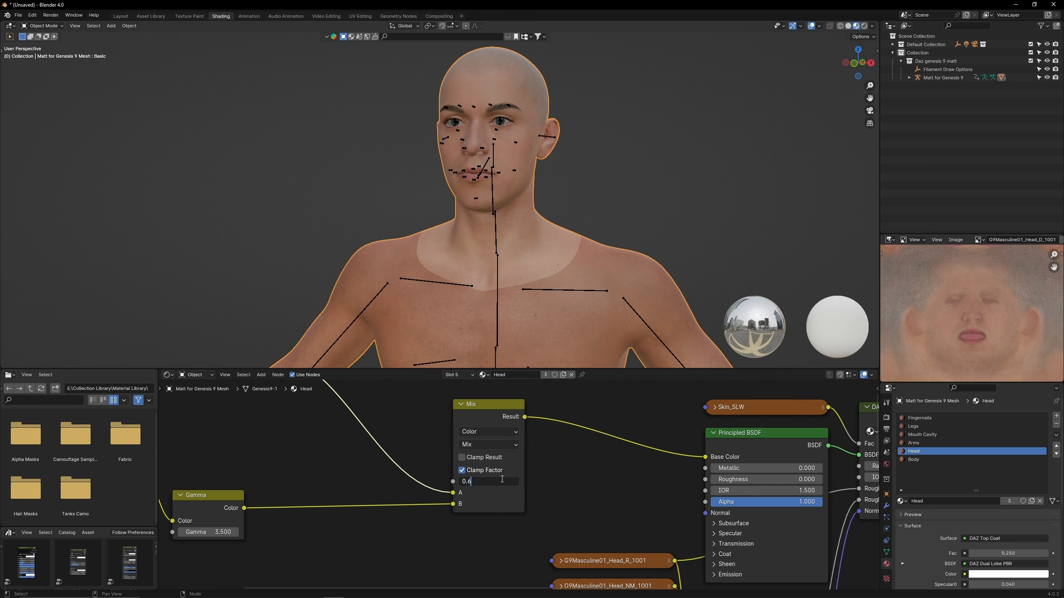
text(5)
key(Return)
key(shift+alt+z)
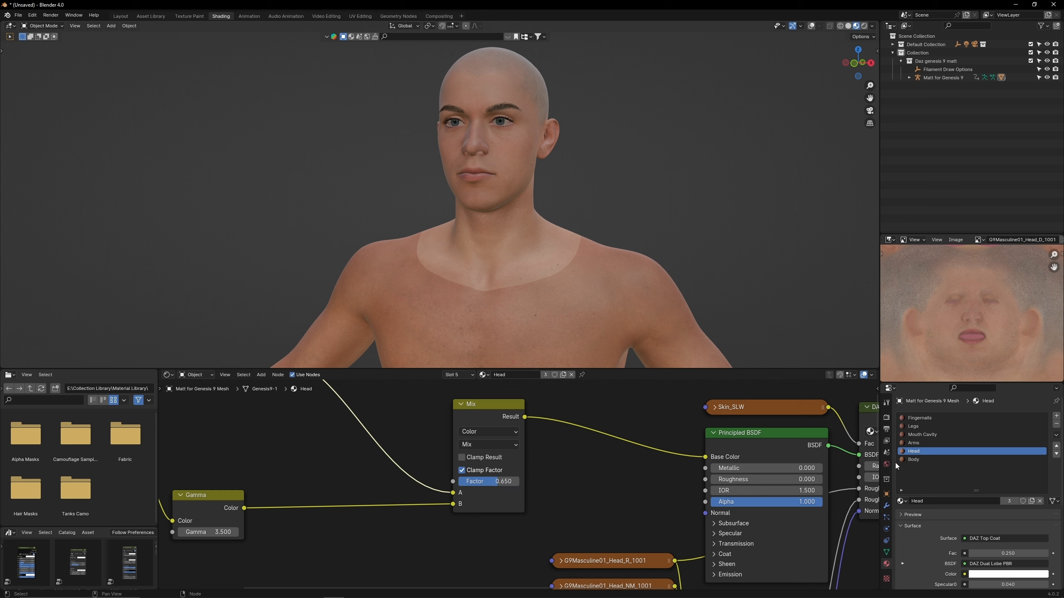
Step: Set the Mix factor to 0.65 in the Body and Arms materials and select the Legs material
click(909, 460)
double_click(602, 484)
text(0.65)
key(Return)
click(913, 443)
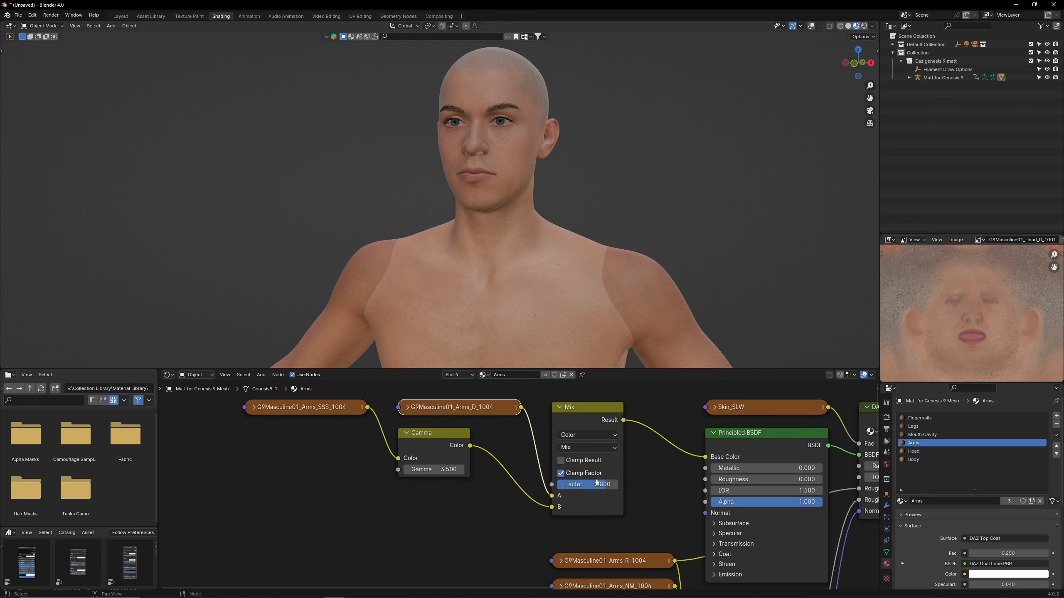
double_click(603, 484)
text(0.65)
key(Return)
click(921, 434)
click(899, 427)
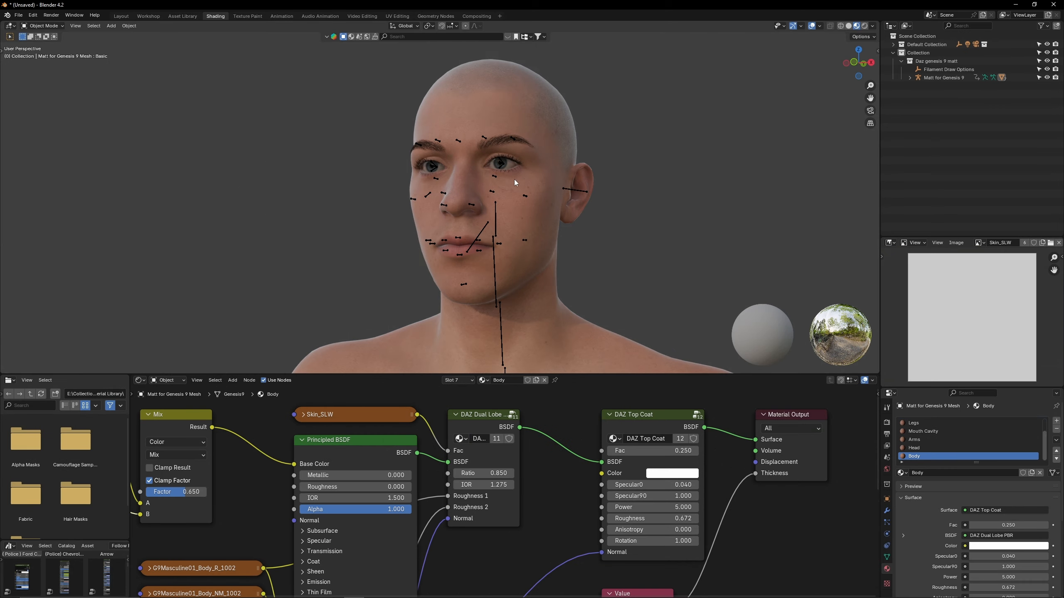
Step: Select the Genesis 9 Eyes and set the Principled BSDF IOR of the EyeMoisture Left-1 material to 1.3
click(509, 164)
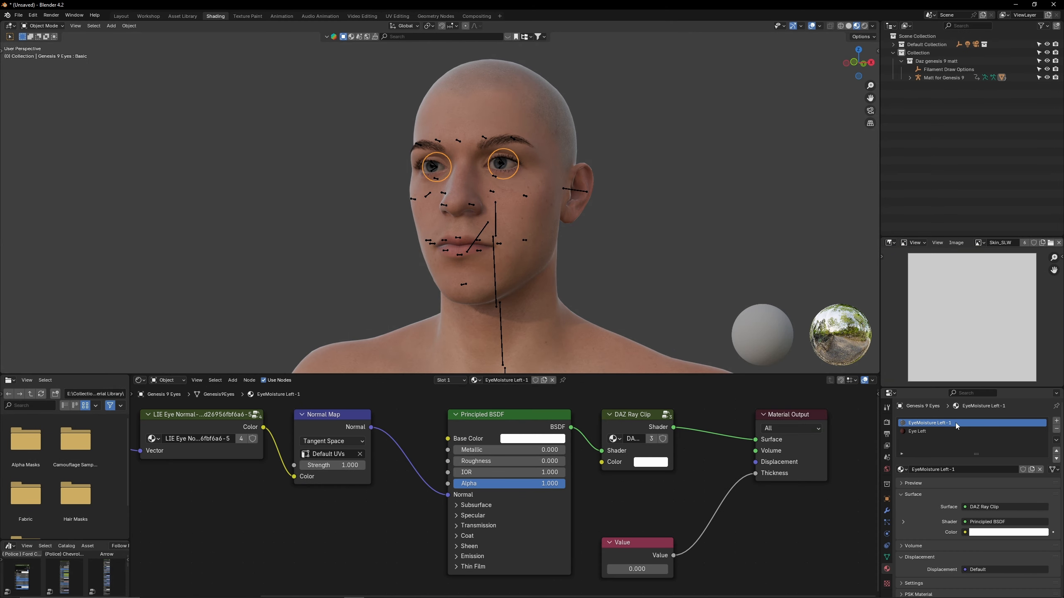
click(515, 474)
text(1.0)
key(Return)
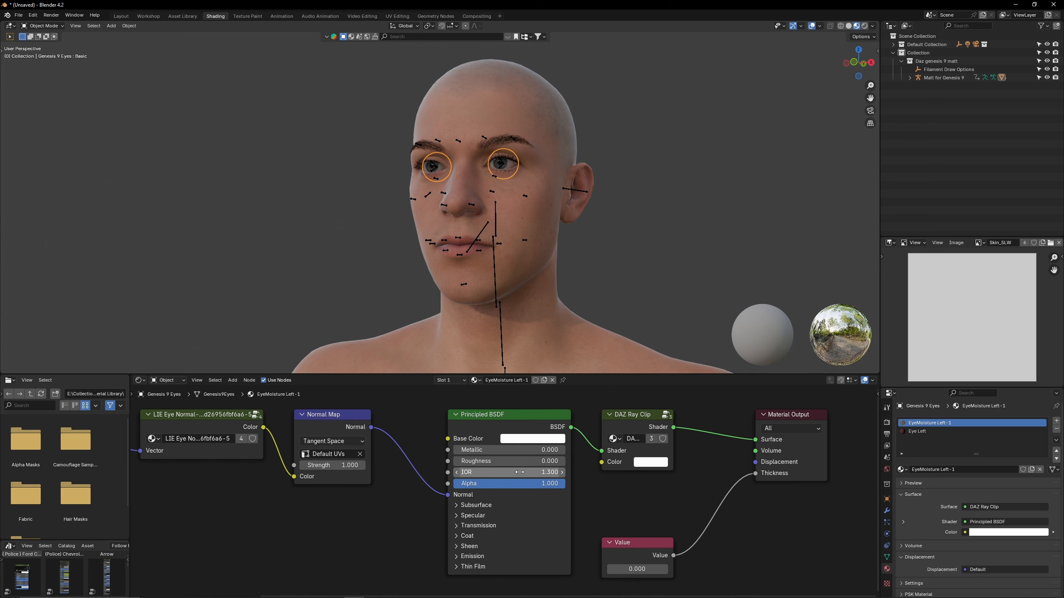
key(shift+alt+z)
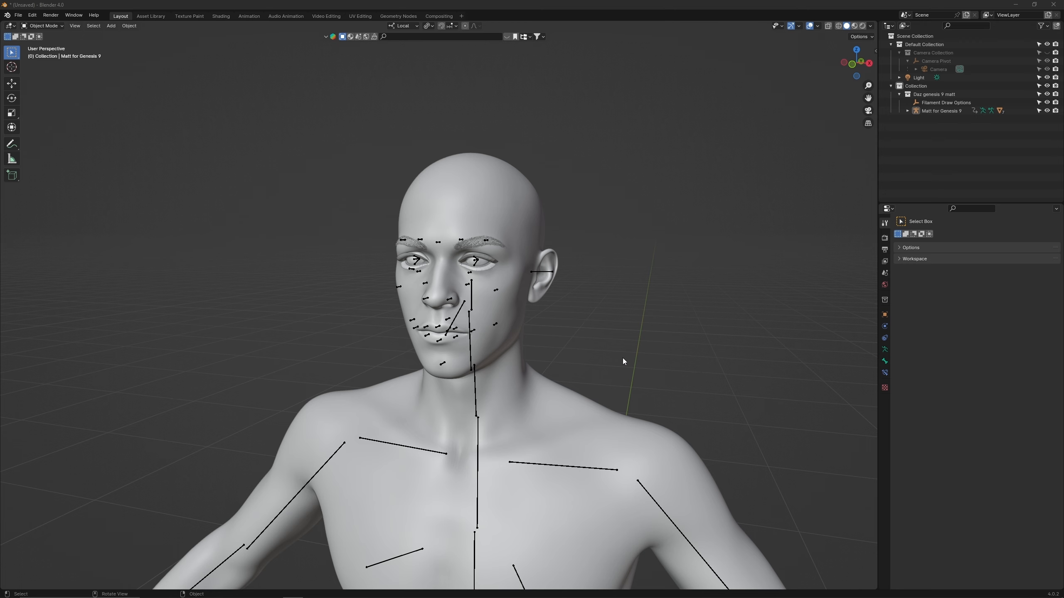
Step: Select the Matt for Genesis 9 armature with its whole hierarchy, copy the objects, and switch to the Character.blend window
scroll(622, 361, down, 8)
shift+middle_drag(591, 364, 605, 266)
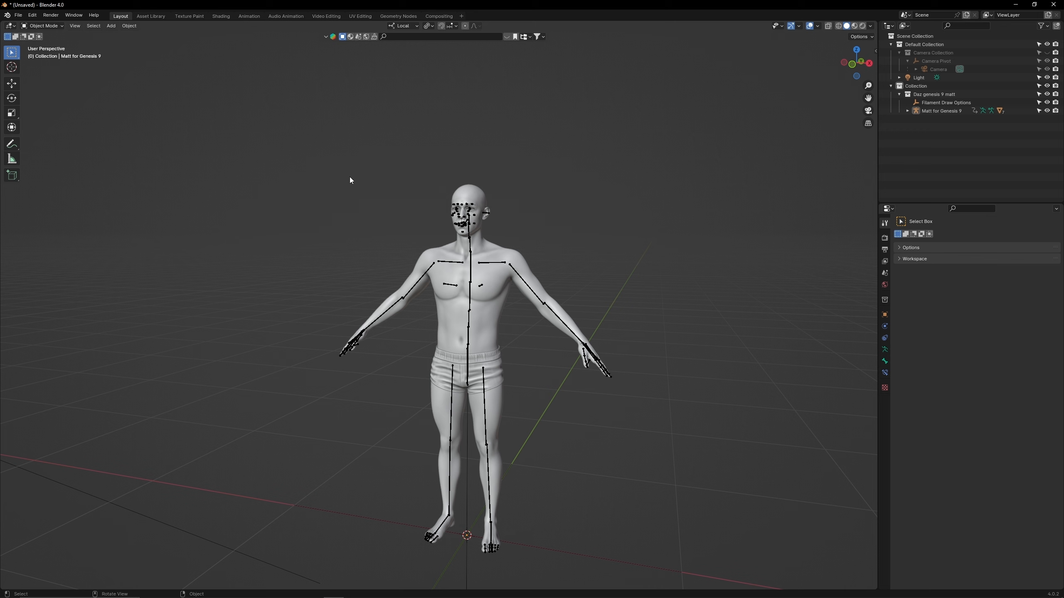
click(929, 112)
right_click(929, 113)
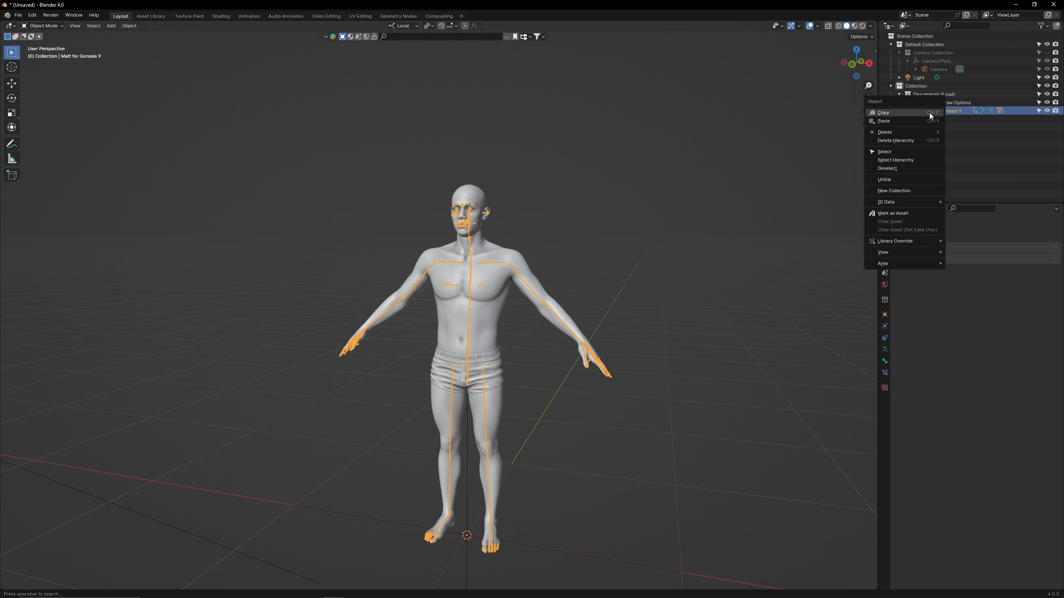
click(896, 160)
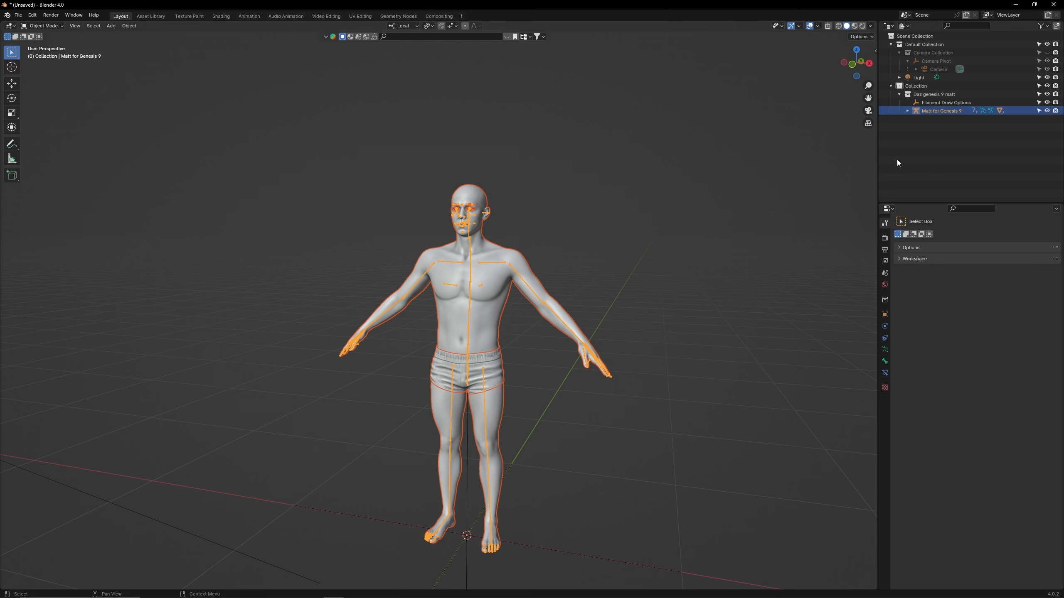
right_click(486, 292)
click(1054, 4)
click(550, 319)
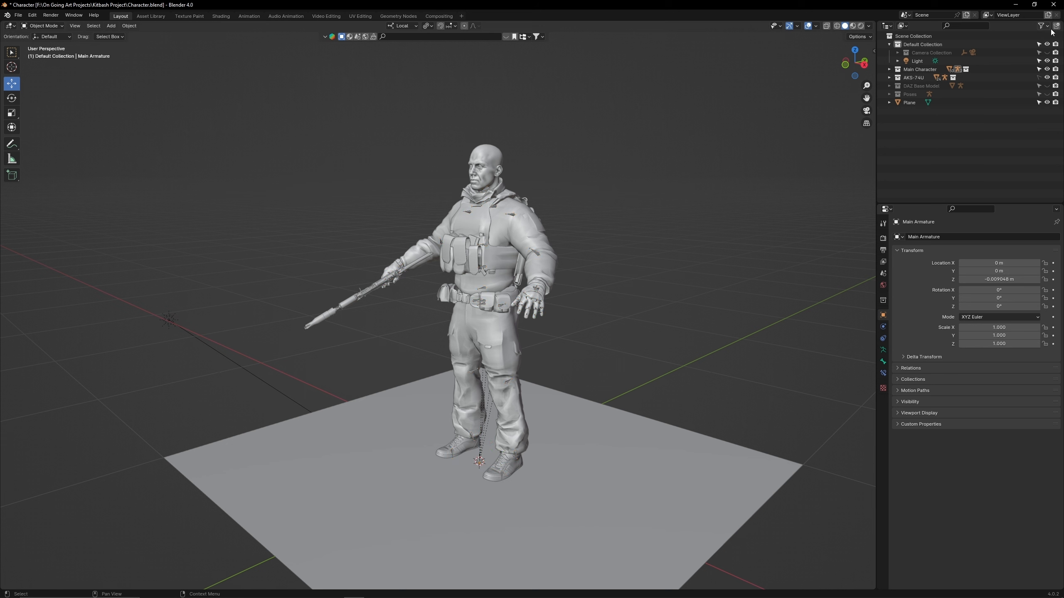
Step: Create a collection named Genesis 9 Head and paste the copied character objects into it
click(1056, 25)
double_click(921, 102)
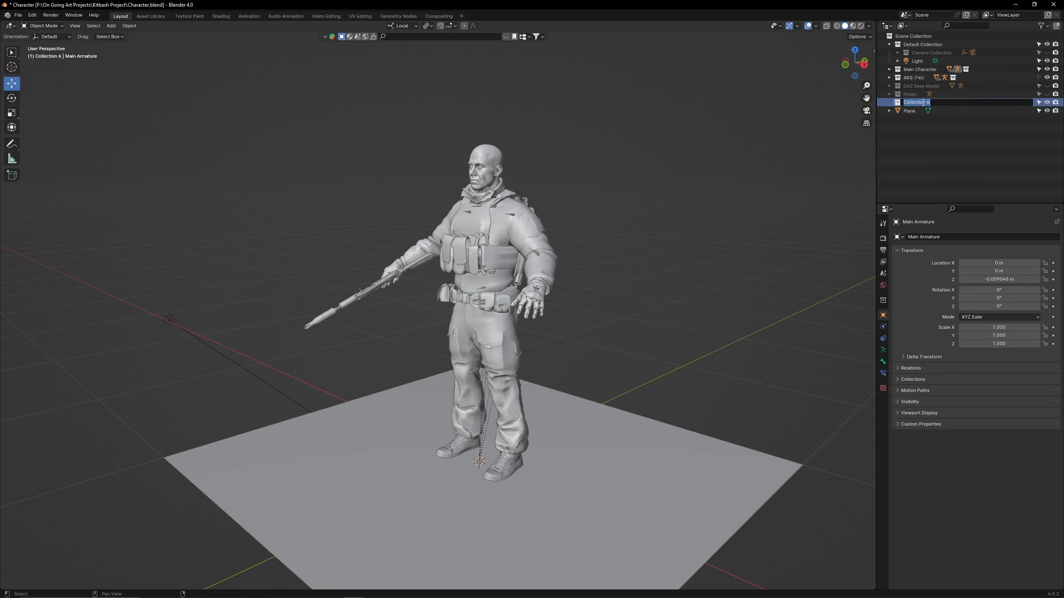
text(Genesis 9 Head)
key(Return)
right_click(711, 137)
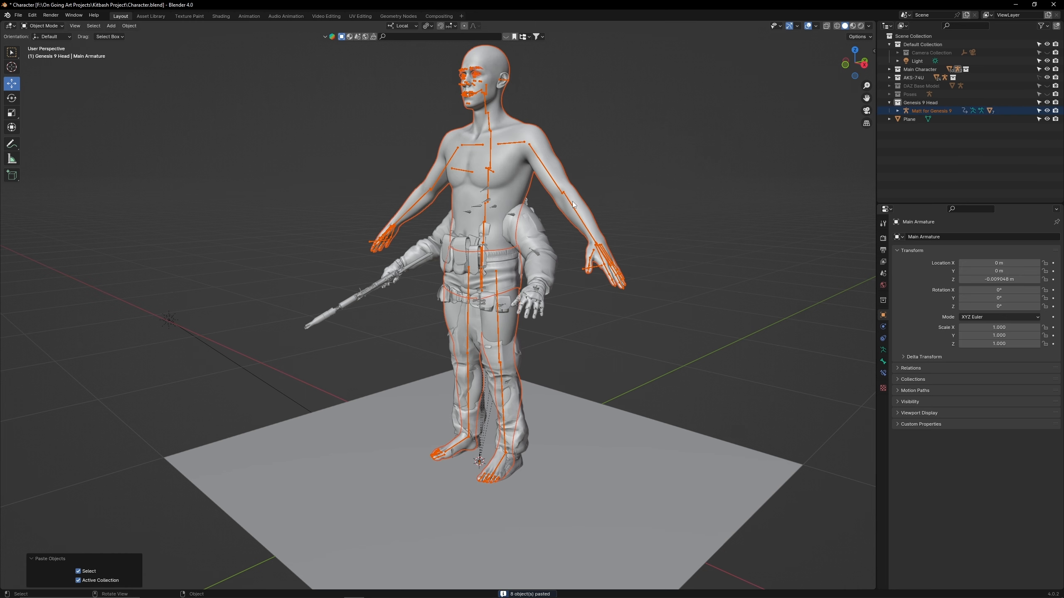
Step: Scale the Matt for Genesis 9 armature to about 0.788 and move it along Y to about 0.0148 m to match the soldier's head
click(573, 204)
middle_drag(570, 202, 507, 331)
key(r)
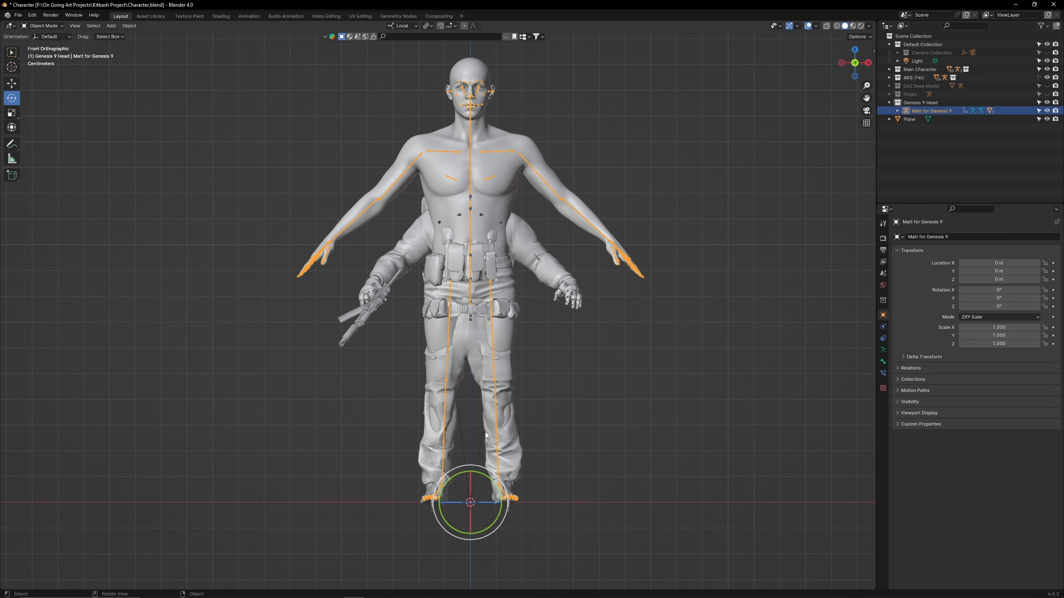
key(s)
key(s)
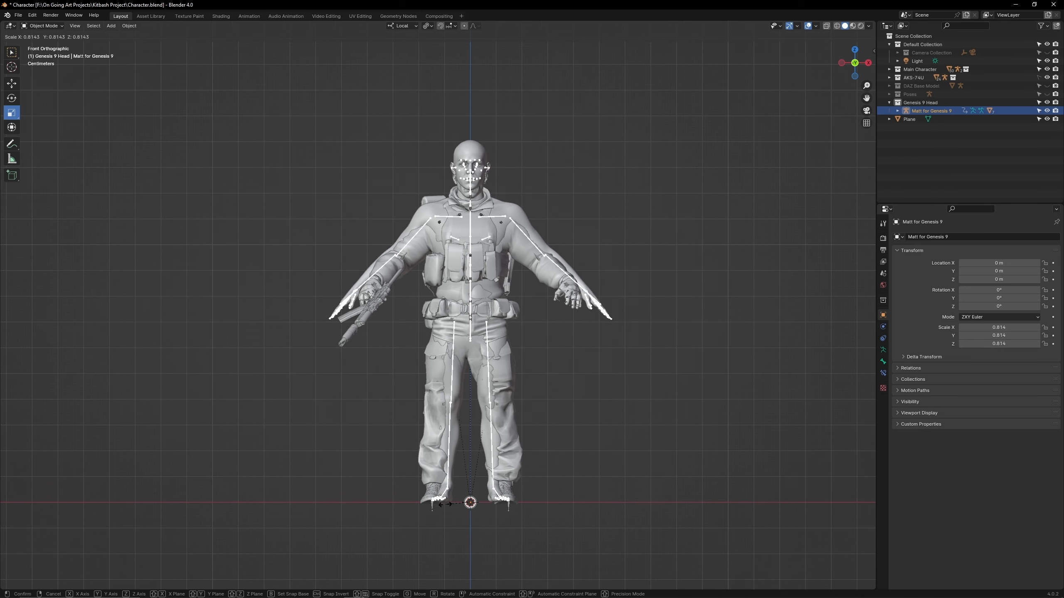
click(440, 509)
key(KP_3)
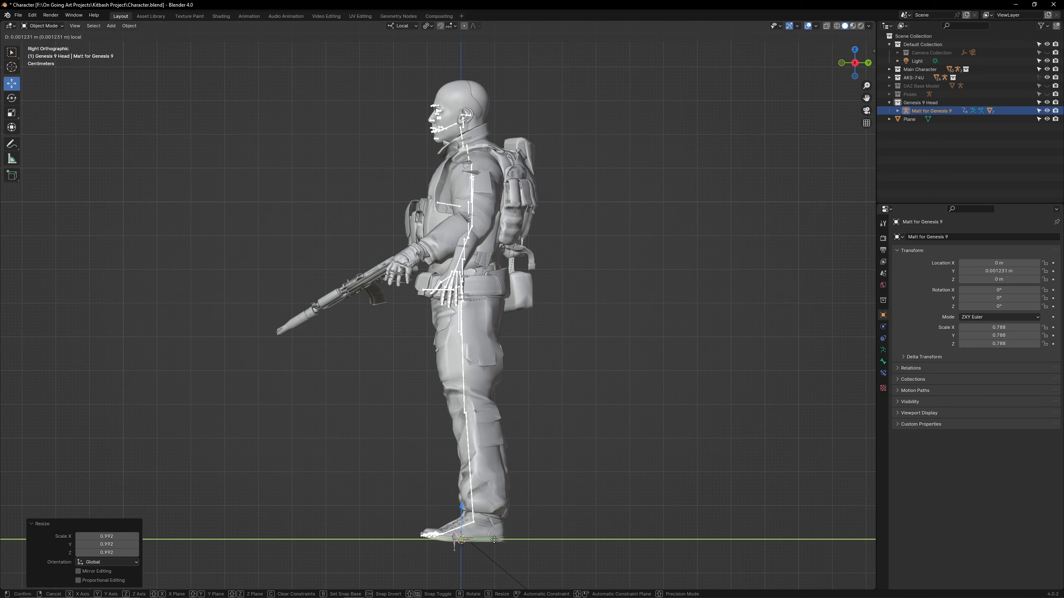
key(g)
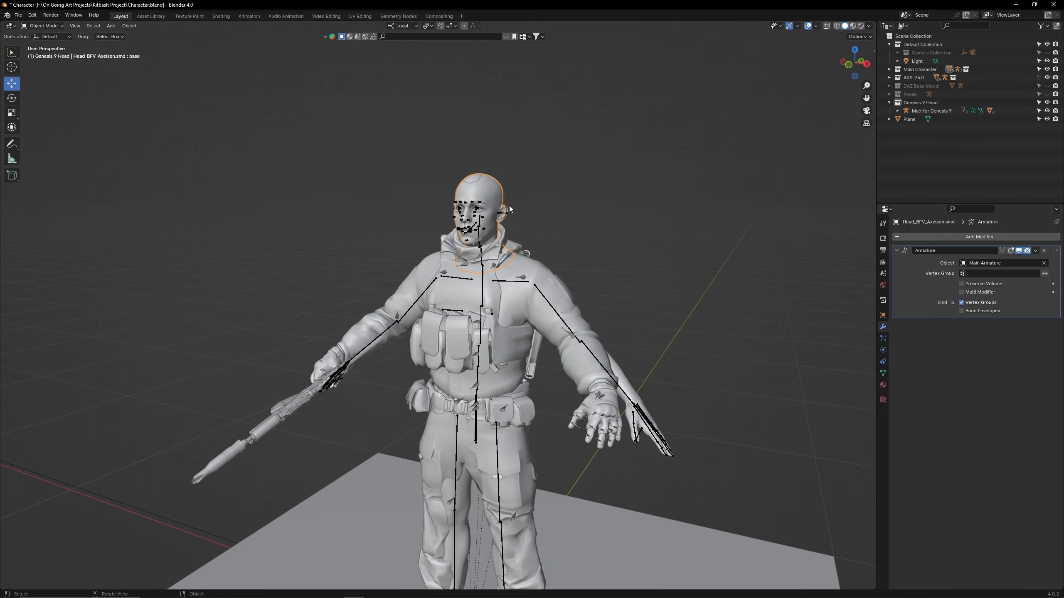
Step: Show the Main Character collection and select the edge loop around the base of the Genesis 9 mesh's neck in Edit Mode
scroll(509, 206, up, 5)
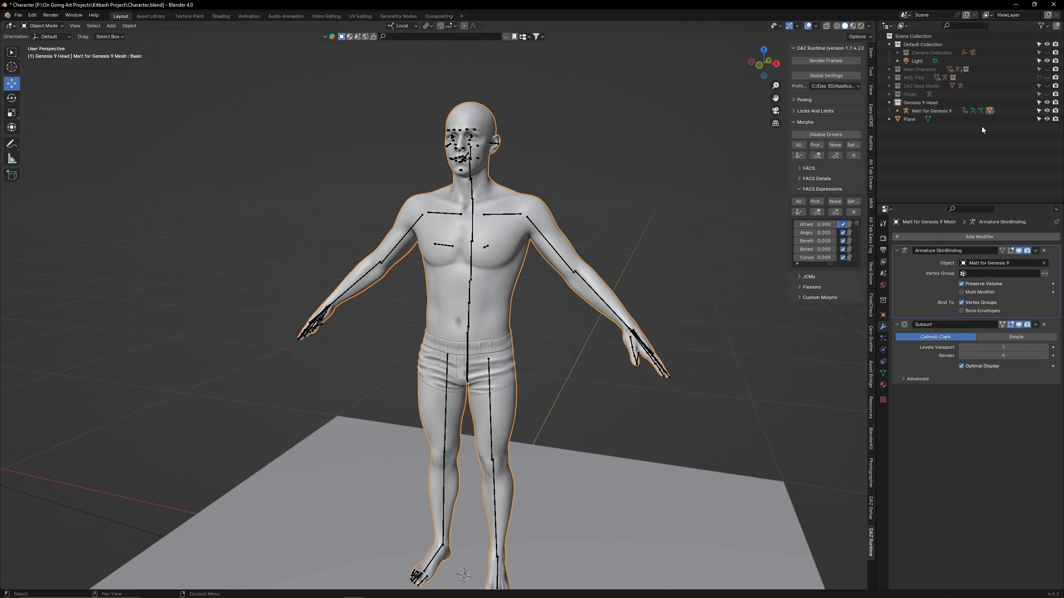
click(1047, 69)
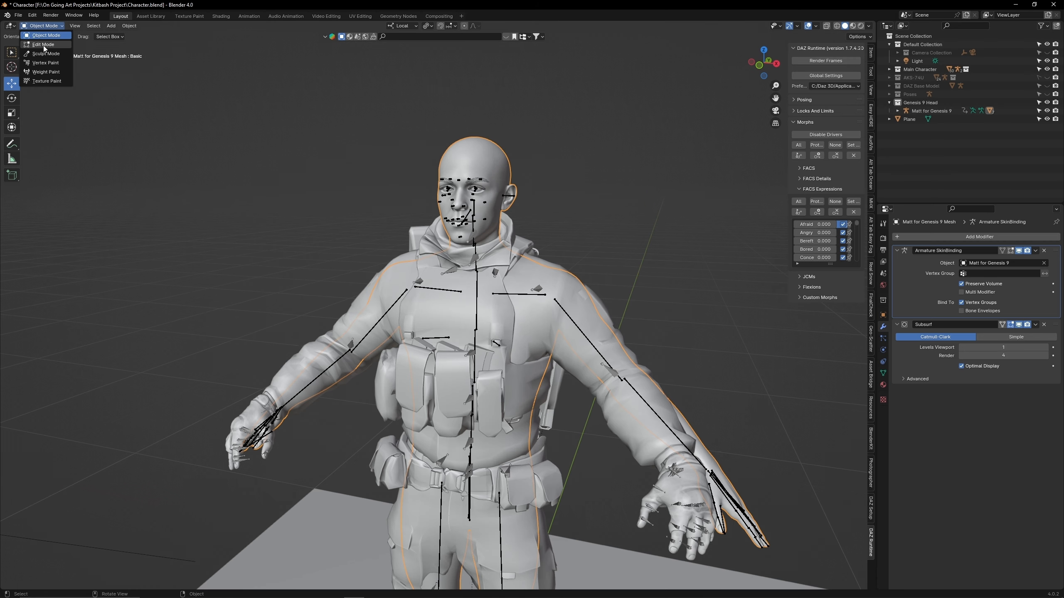
click(44, 45)
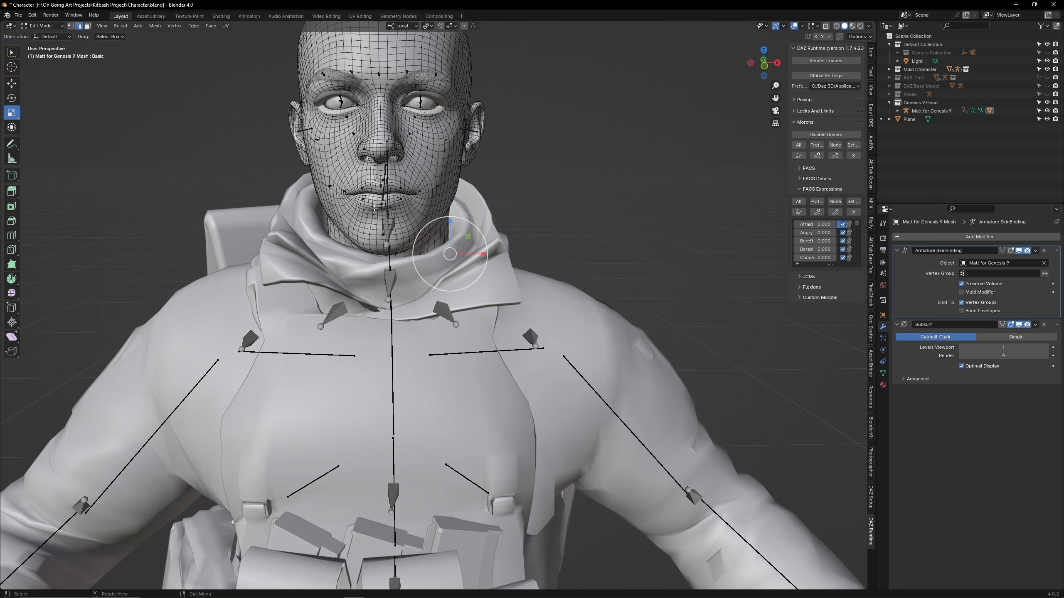
middle_drag(527, 240, 480, 236)
key(alt+z)
scroll(514, 252, up, 2)
scroll(481, 236, up, 2)
key(alt+a)
alt+click(478, 233)
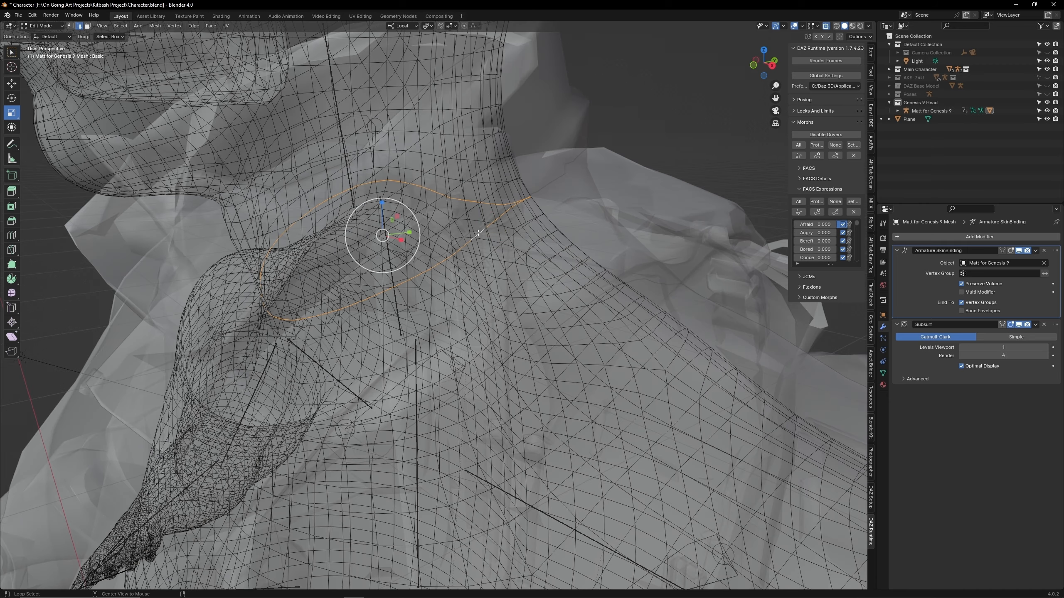
Step: Mark the selected edge loop at the base of the neck as a seam
scroll(477, 235, down, 6)
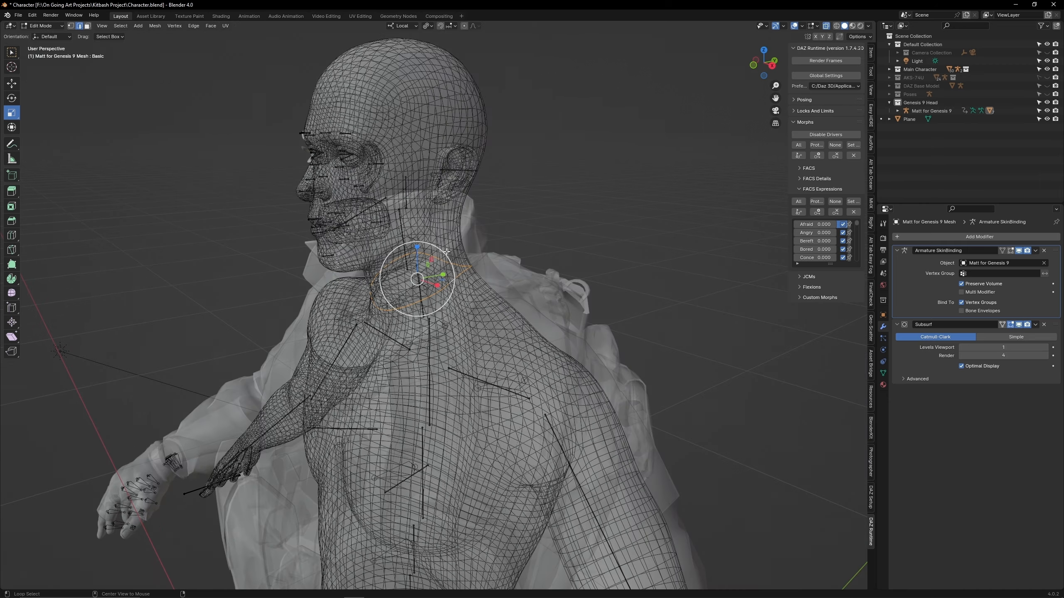
key(alt+z)
middle_drag(477, 235, 502, 236)
key(ctrl+e)
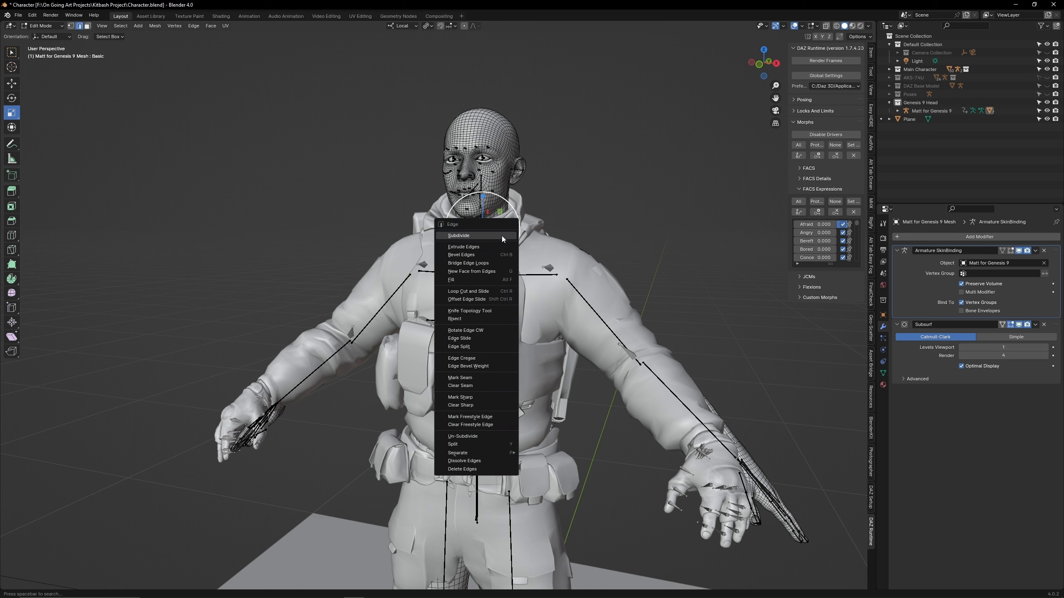
click(472, 346)
Step: Select the linked body faces below the neck, delimited by Seam, and delete them so only the head mesh is left
key(alt+z)
click(88, 27)
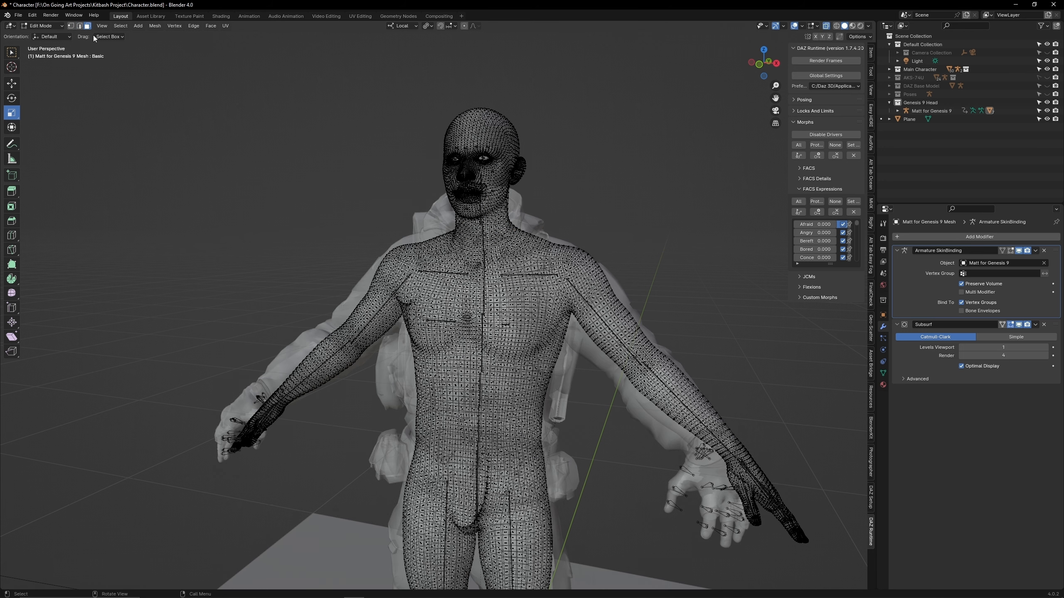
click(511, 300)
key(ctrl+l)
scroll(510, 300, down, 3)
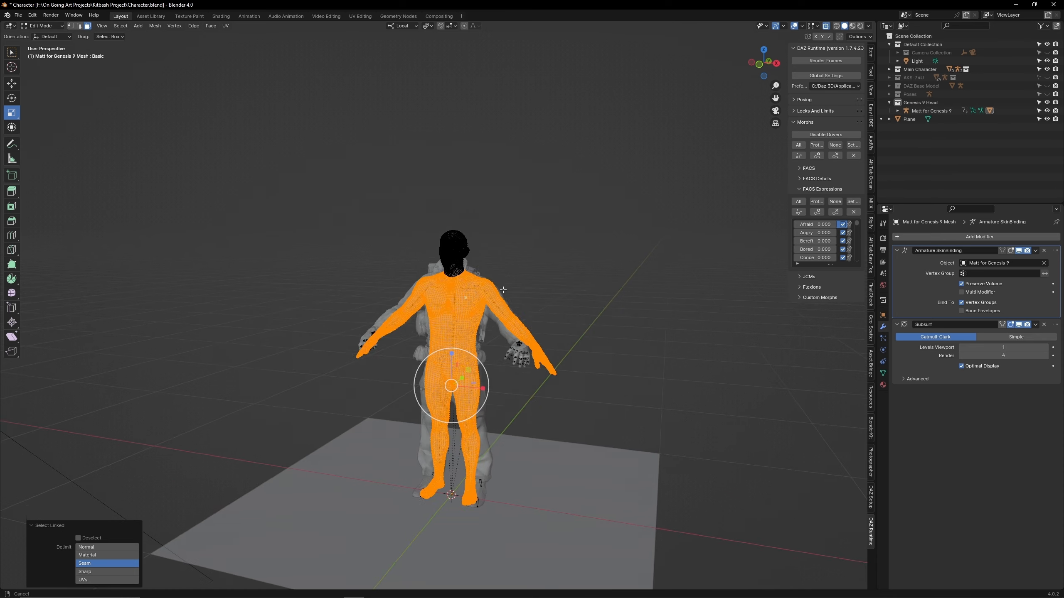
scroll(503, 269, up, 3)
key(Tab)
key(alt+z)
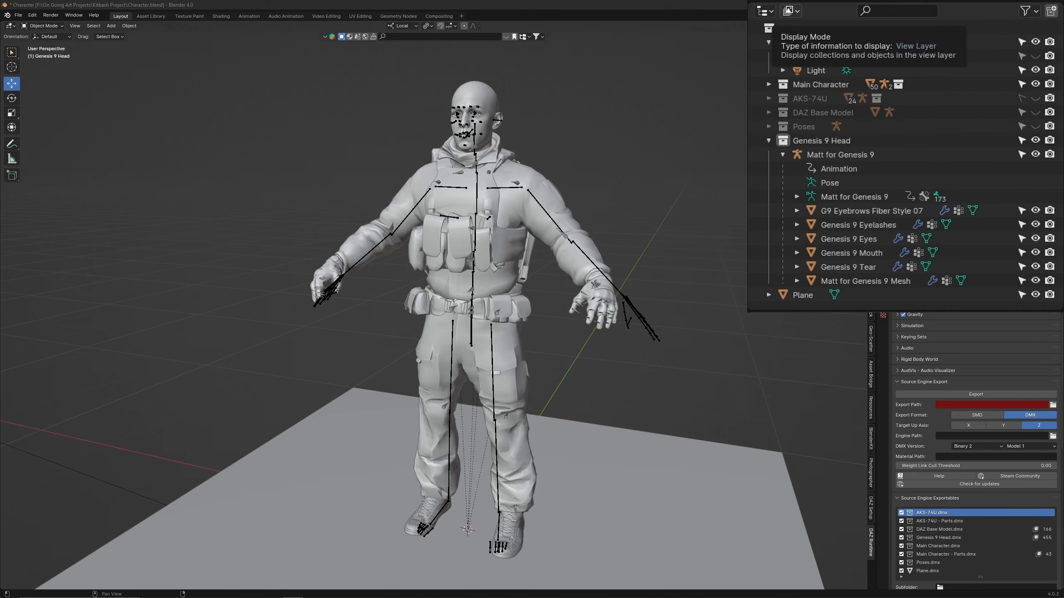
Step: Purge the unused orphan data-blocks from the file
click(902, 26)
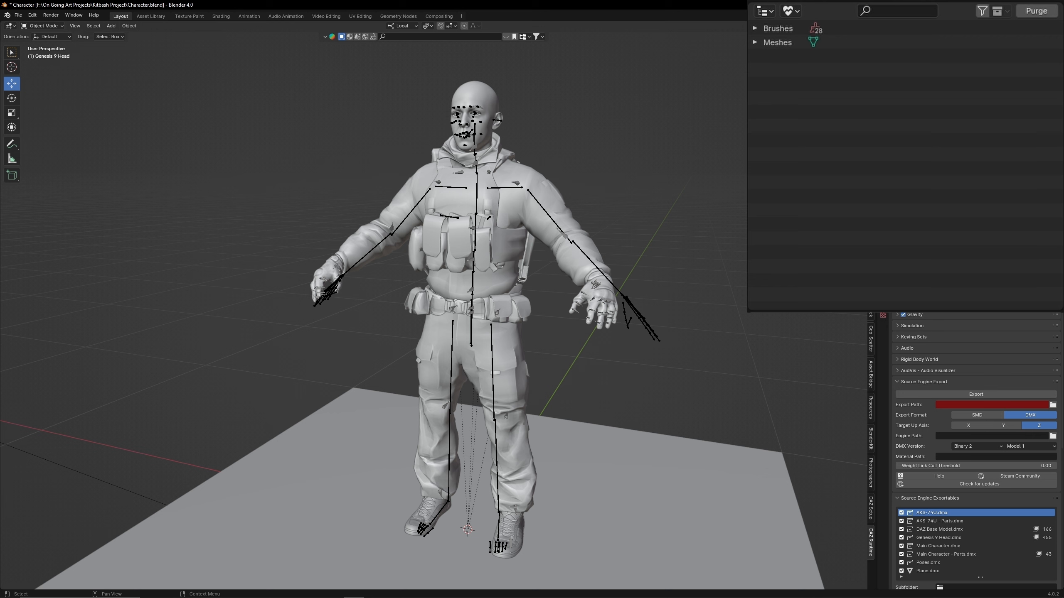
click(1036, 10)
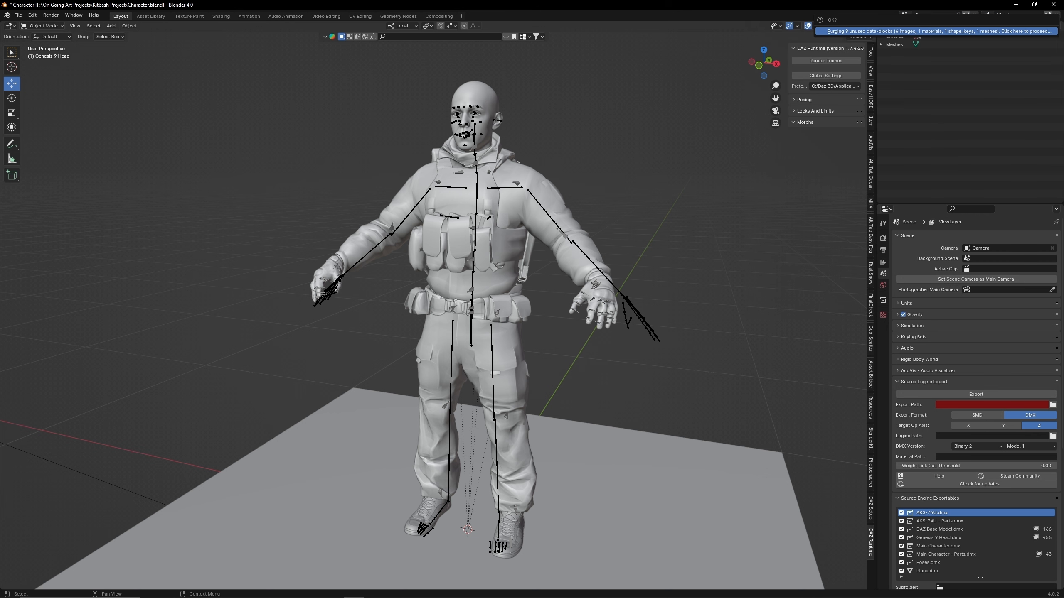
click(938, 31)
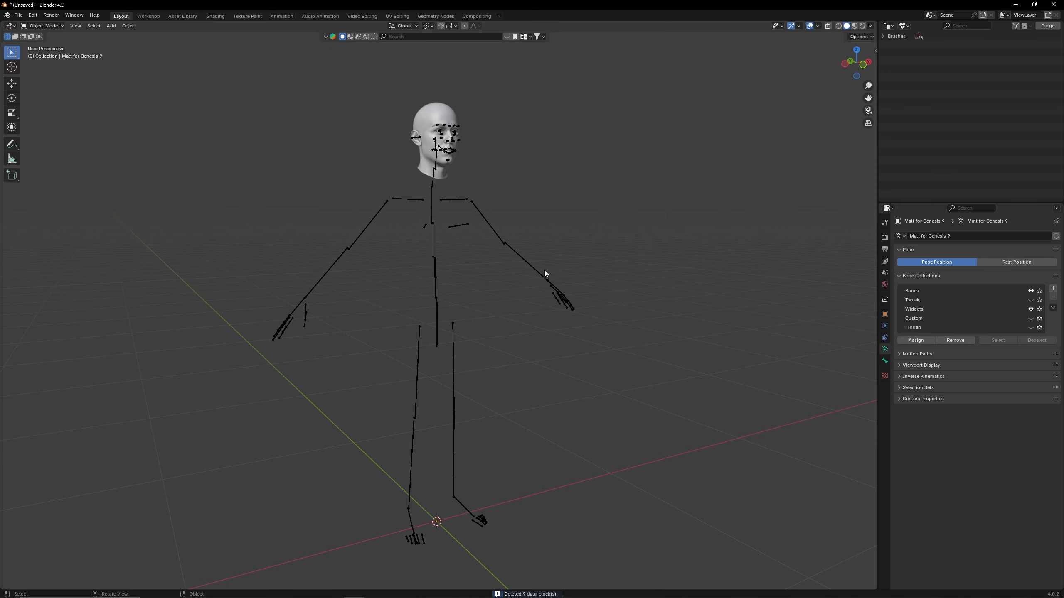
Step: Show the Tweak, Custom and Hidden bone collections in the unsaved head file and delete all armature bones below the neck
click(541, 272)
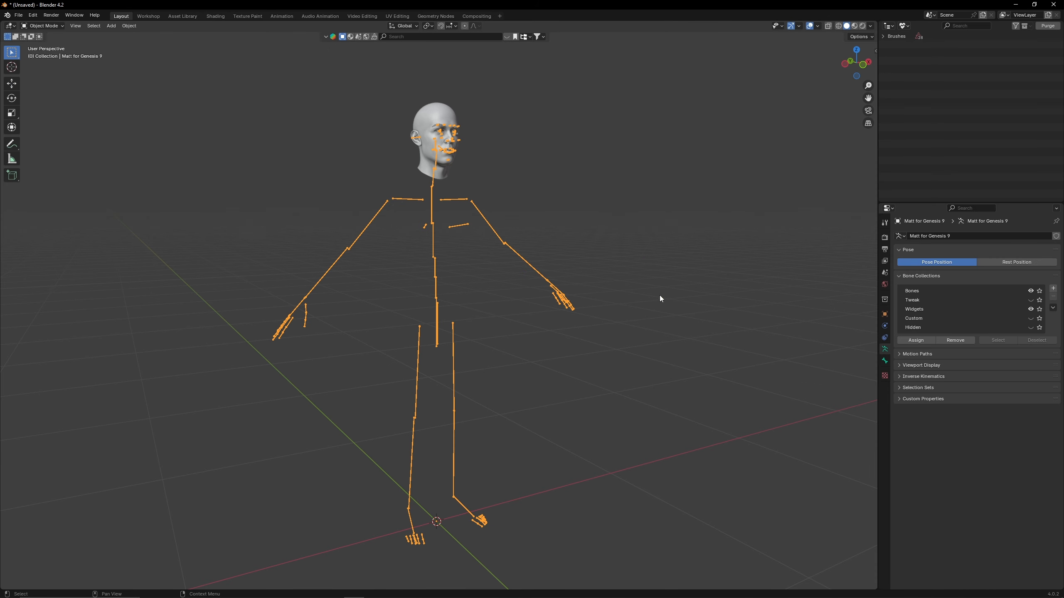
drag(1030, 300, 1031, 326)
click(36, 25)
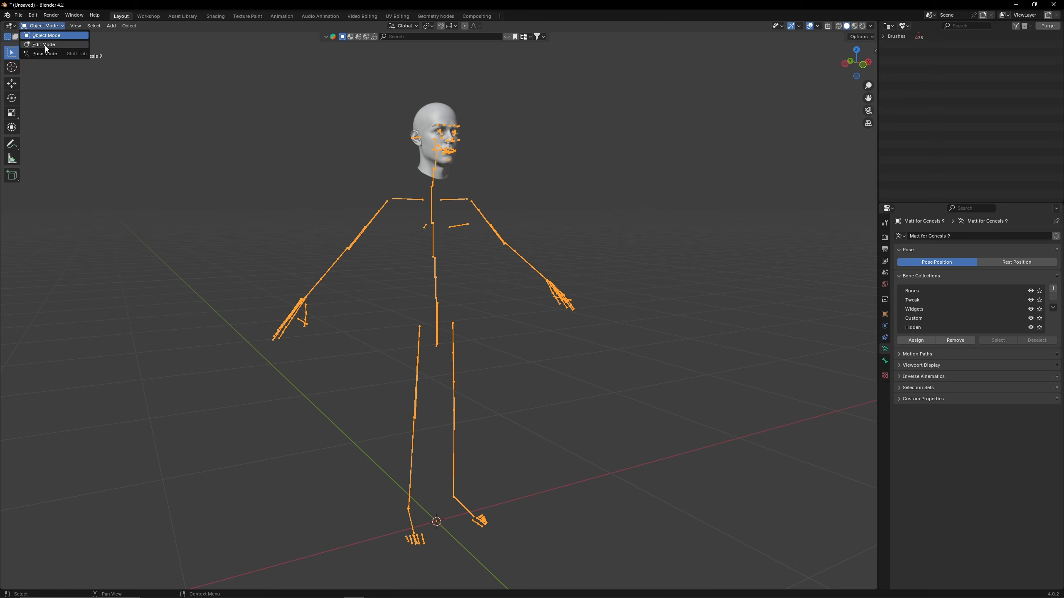
click(42, 44)
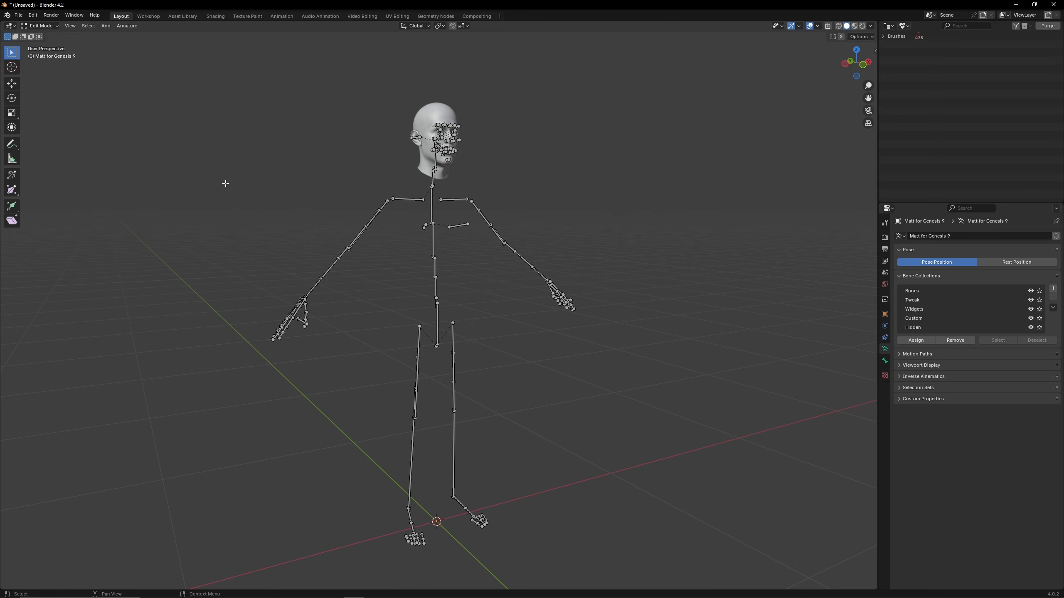
mouse_move(225, 183)
mouse_down()
mouse_move(461, 484)
mouse_move(667, 589)
mouse_up()
right_click(689, 166)
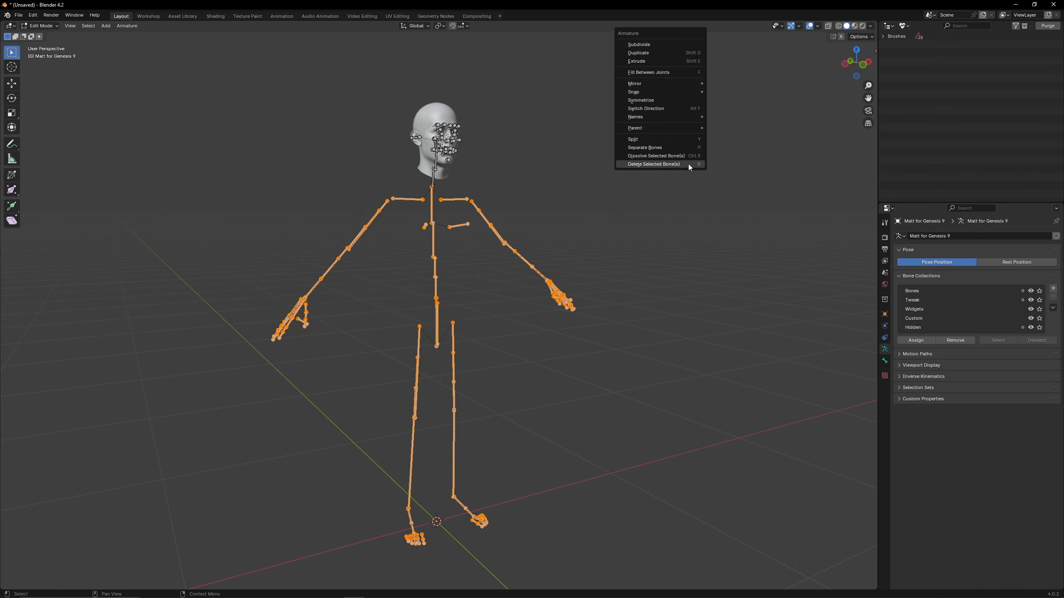
click(689, 164)
click(682, 164)
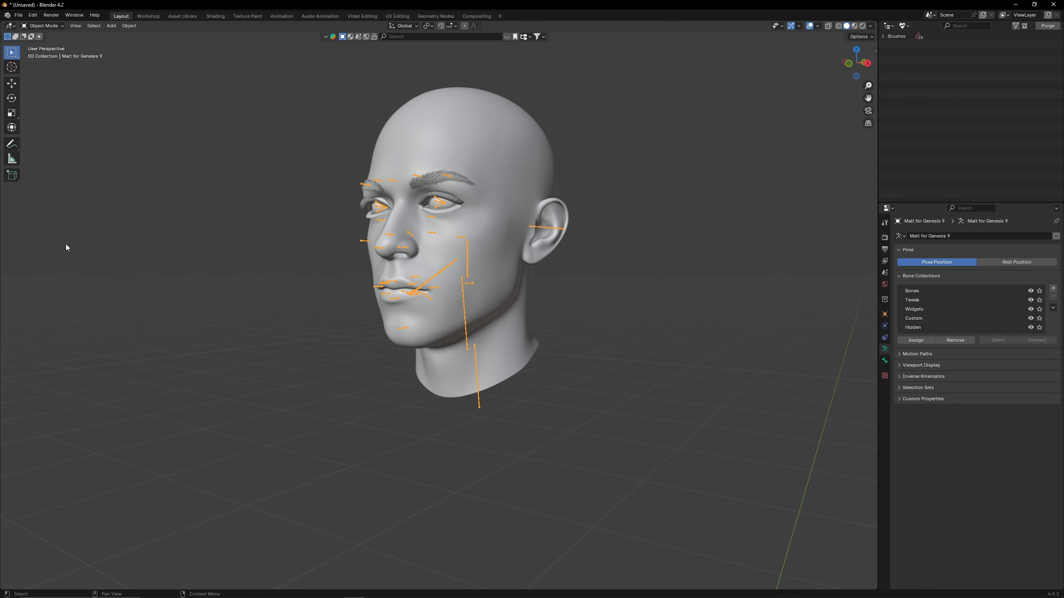
mouse_move(89, 247)
middle_down()
mouse_move(168, 249)
mouse_move(100, 249)
middle_up()
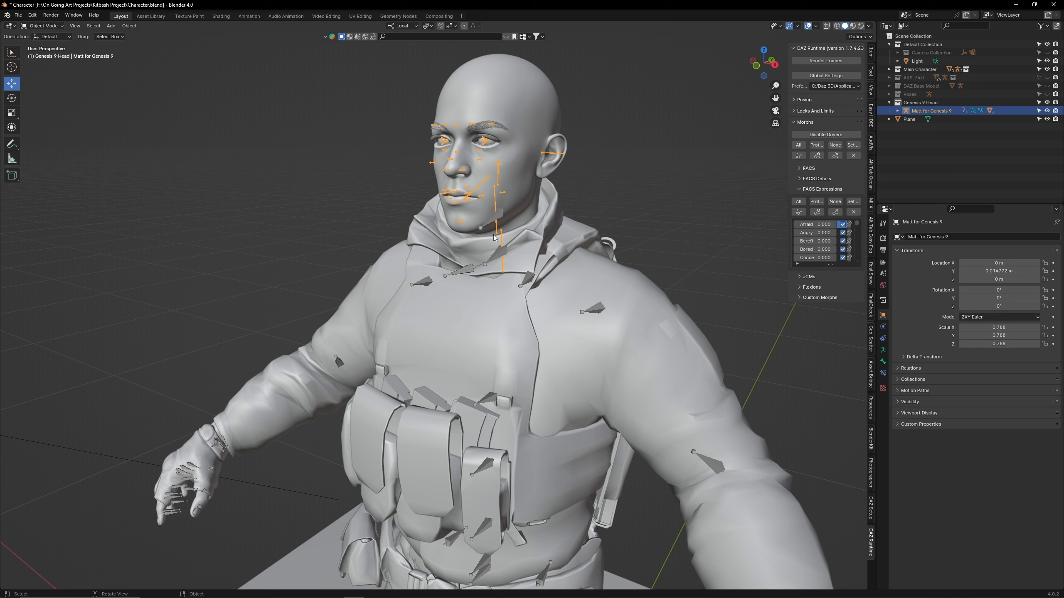
Step: Try to join the Main Armature into the Matt for Genesis 9 armature in the Character.blend file
click(503, 272)
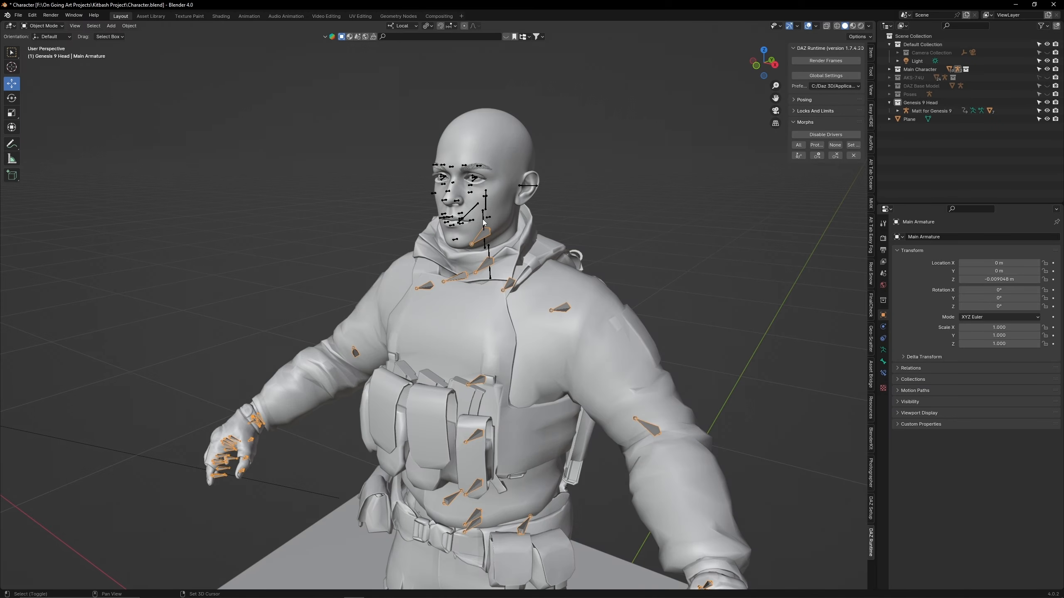
right_click(482, 219)
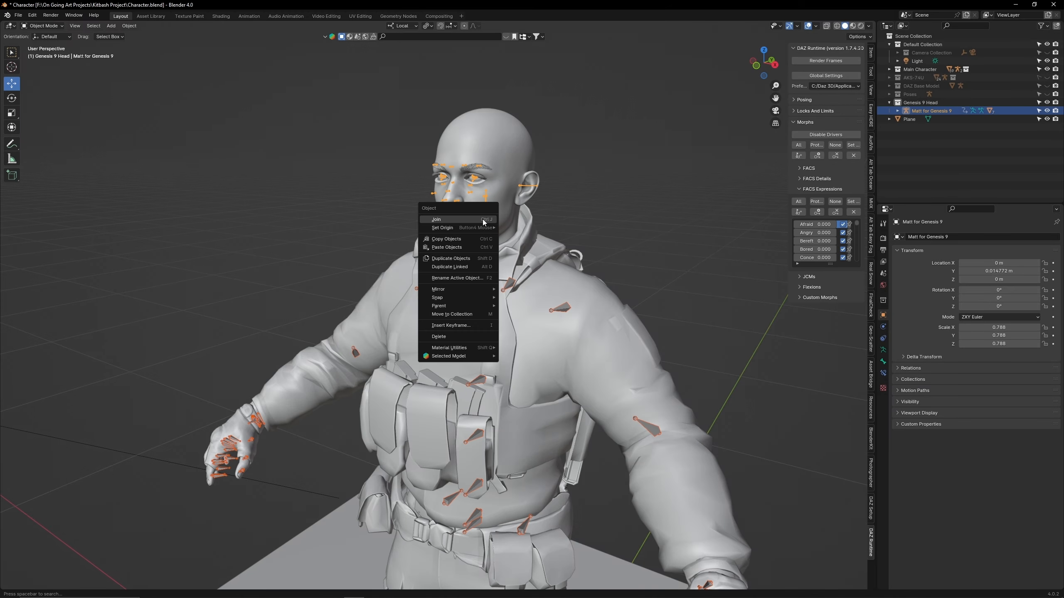
click(475, 221)
scroll(584, 278, down, 2)
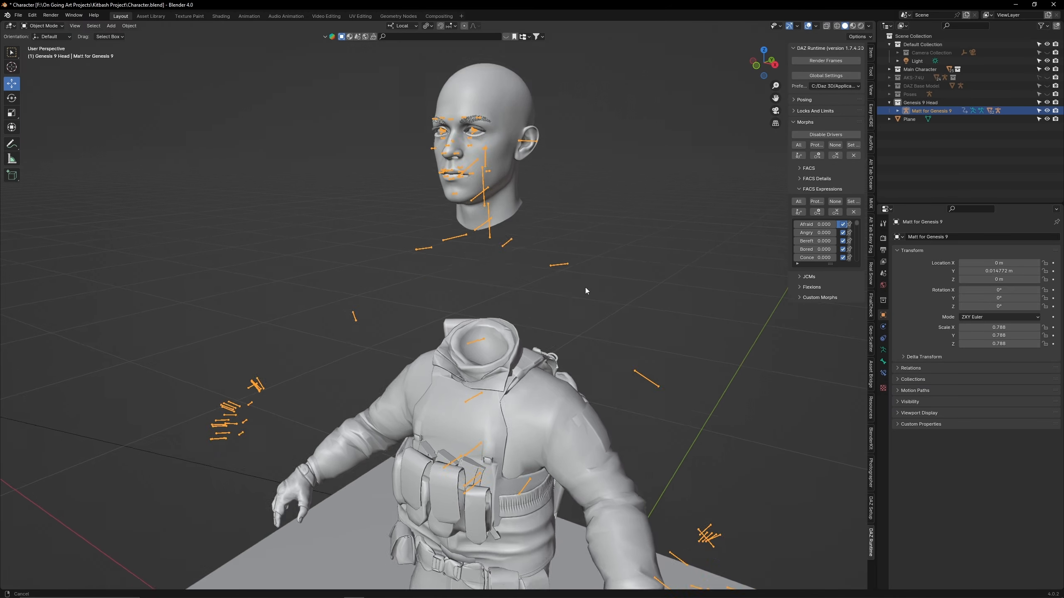
shift+middle_drag(585, 288, 601, 247)
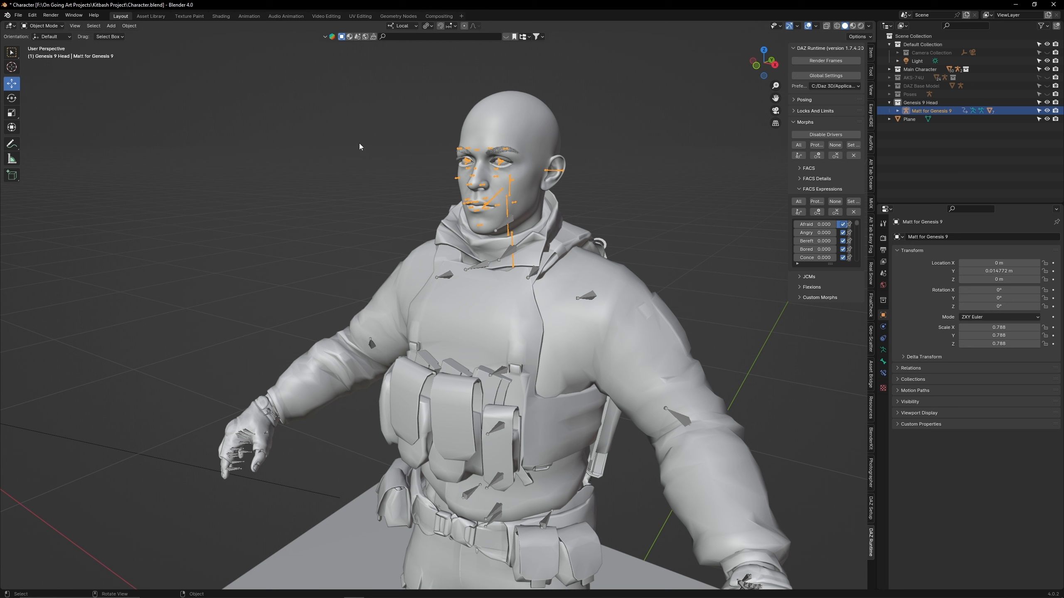
Step: Apply all transforms to the Matt for Genesis 9 armature
click(129, 26)
mouse_move(169, 68)
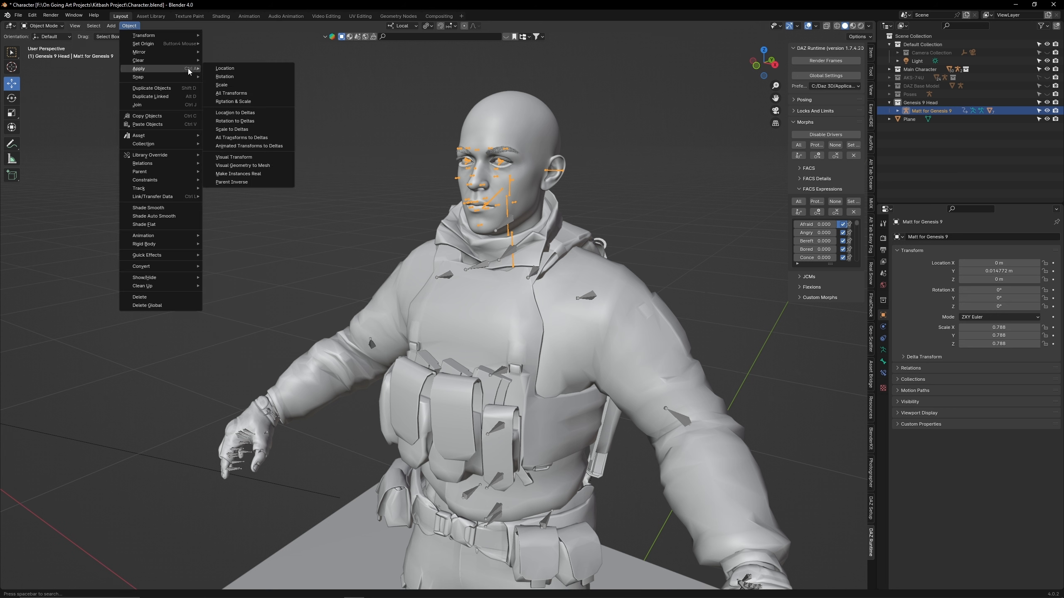
click(231, 93)
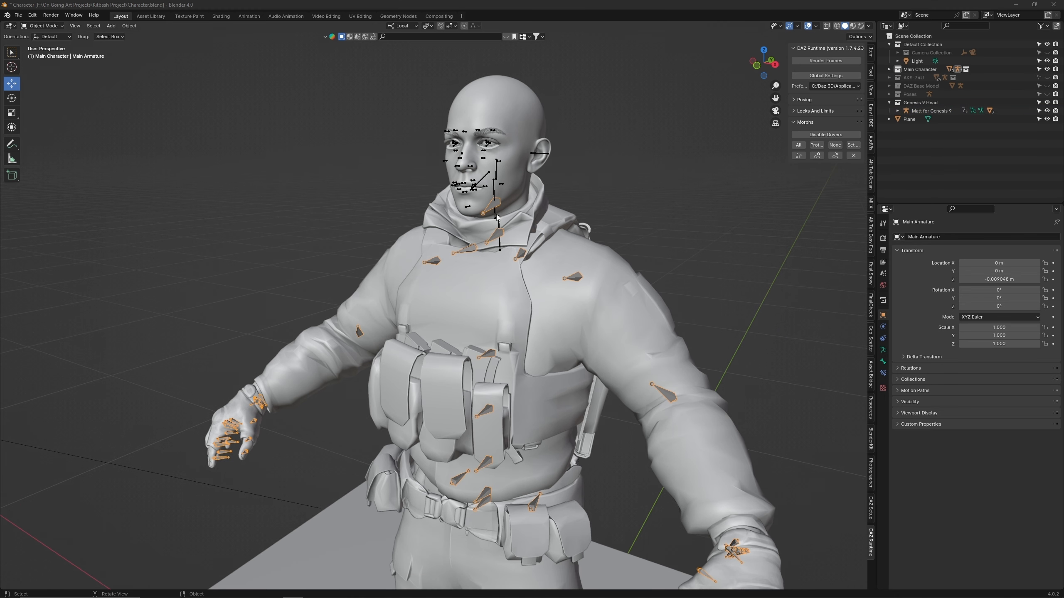
Step: Apply all transforms to the Main Armature
click(130, 27)
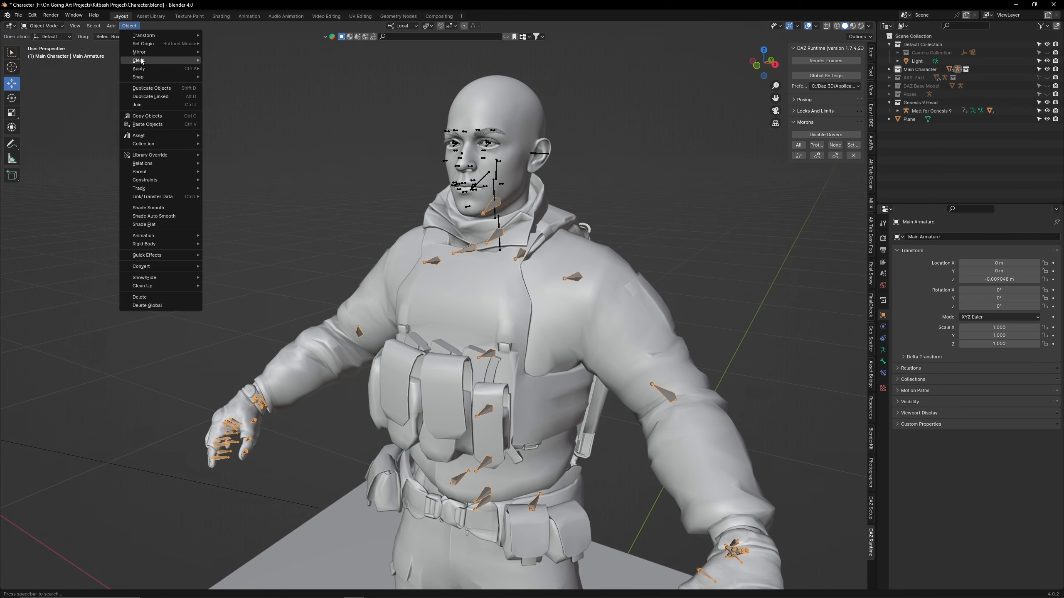
mouse_move(143, 69)
click(231, 93)
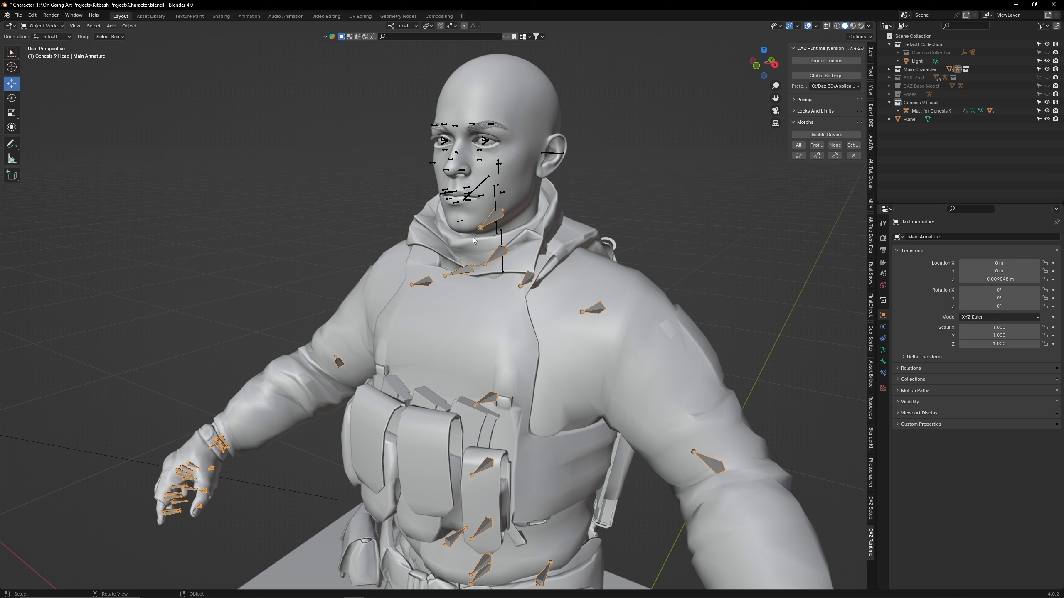
Step: Join the Main Armature into the Matt for Genesis 9 armature and test-rotate the Bip01_Spine bone in Pose Mode
click(498, 172)
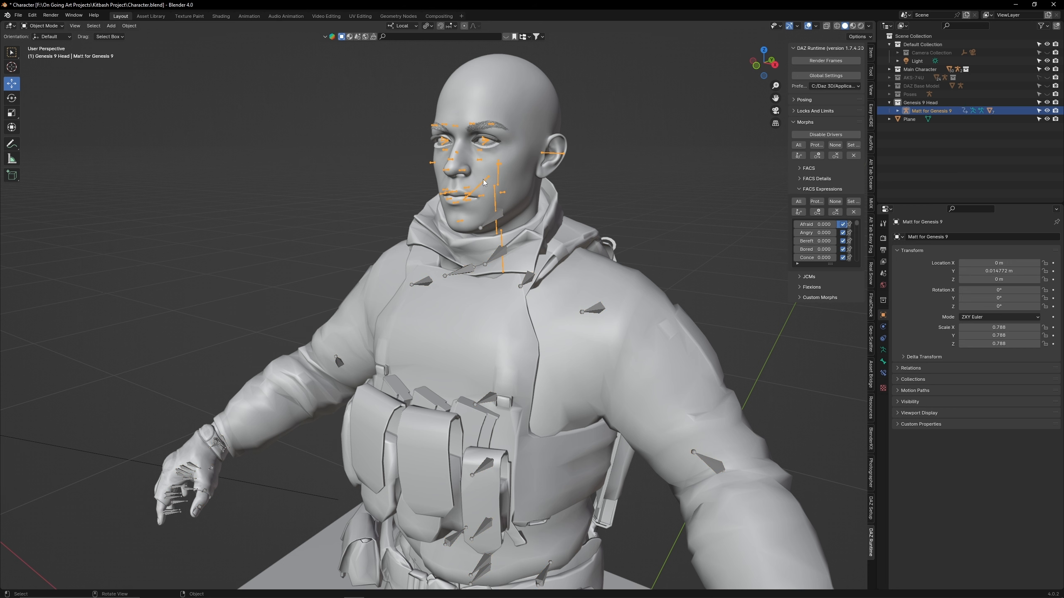
click(498, 218)
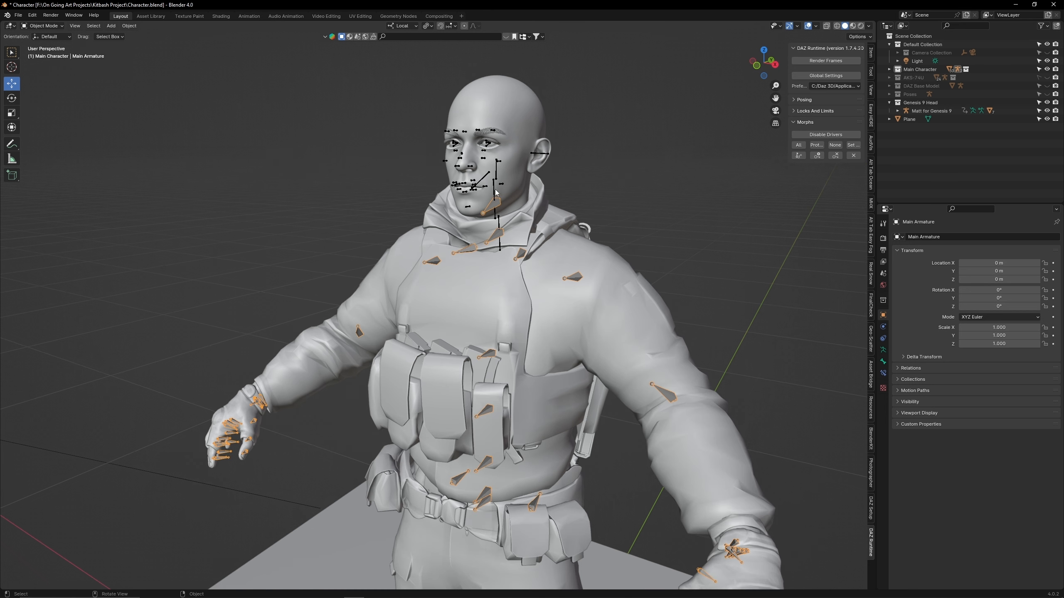
click(496, 192)
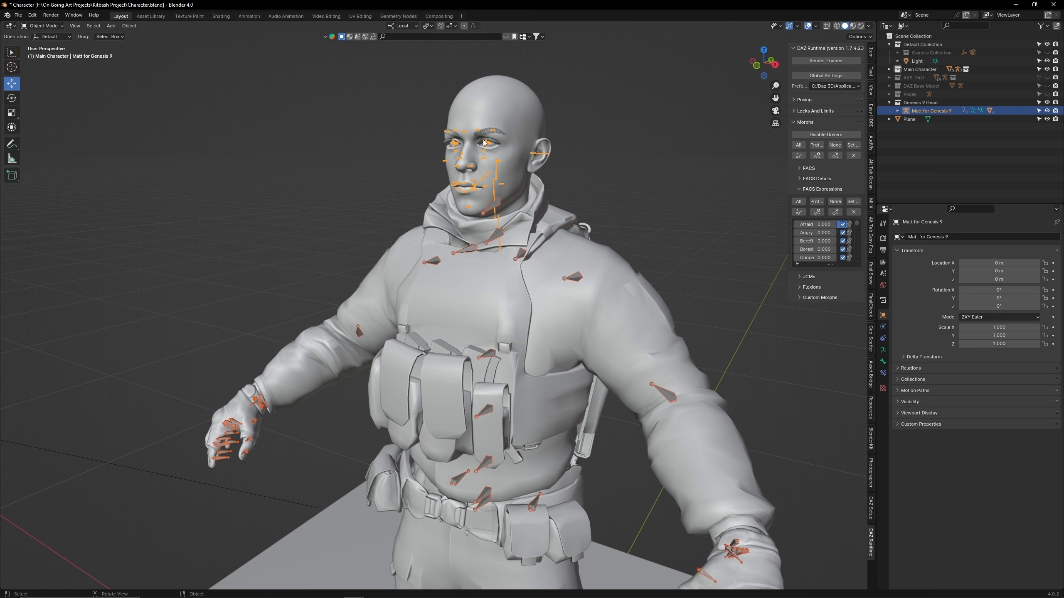
right_click(463, 176)
click(464, 176)
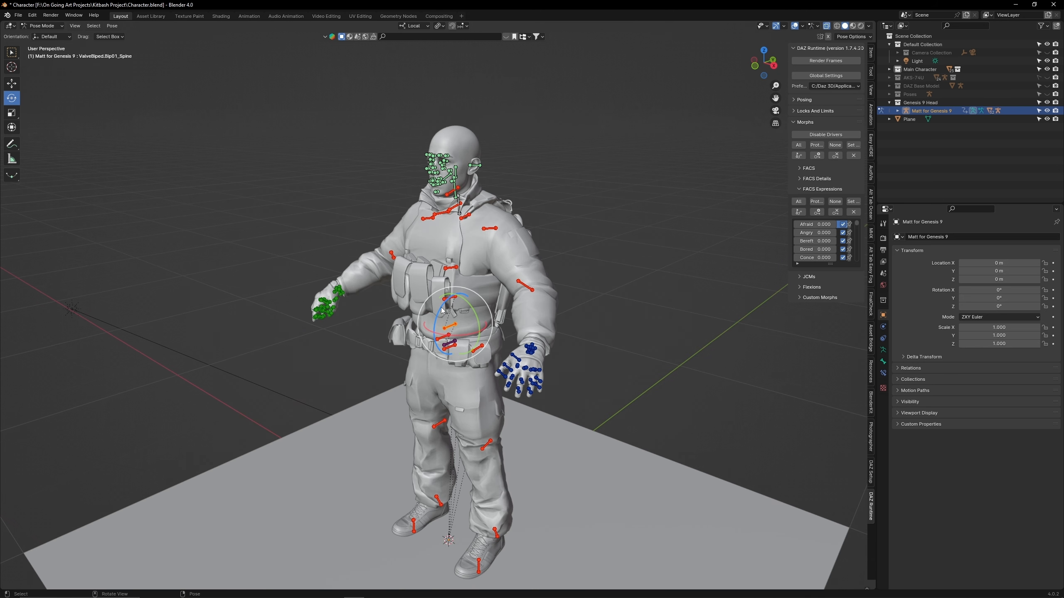
drag(461, 303, 414, 387)
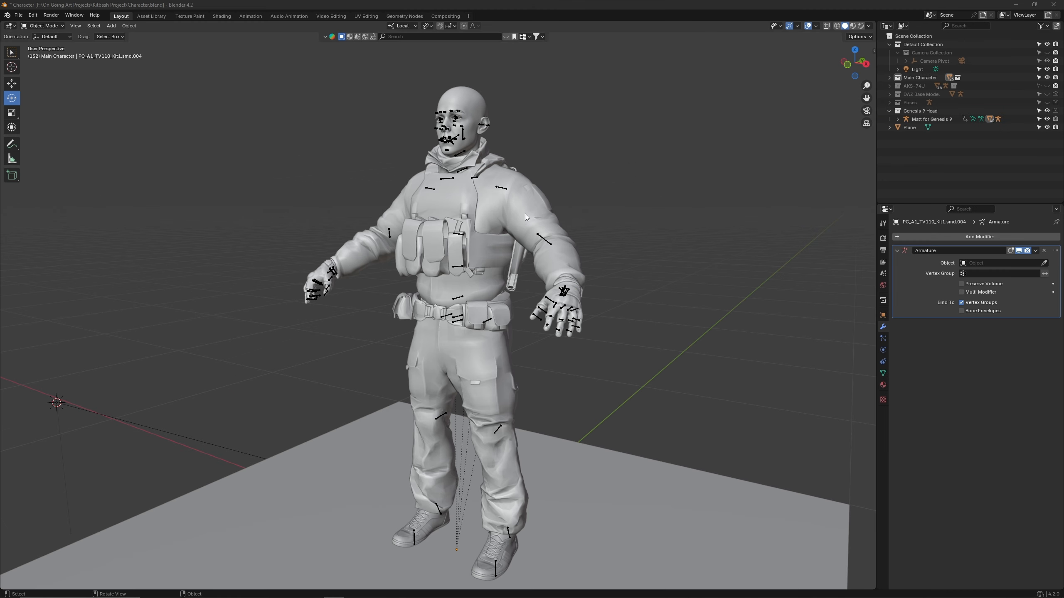
Step: Set the Armature modifier's target object of the PC_A1_SPCS.smd vest to Matt for Genesis 9
click(511, 203)
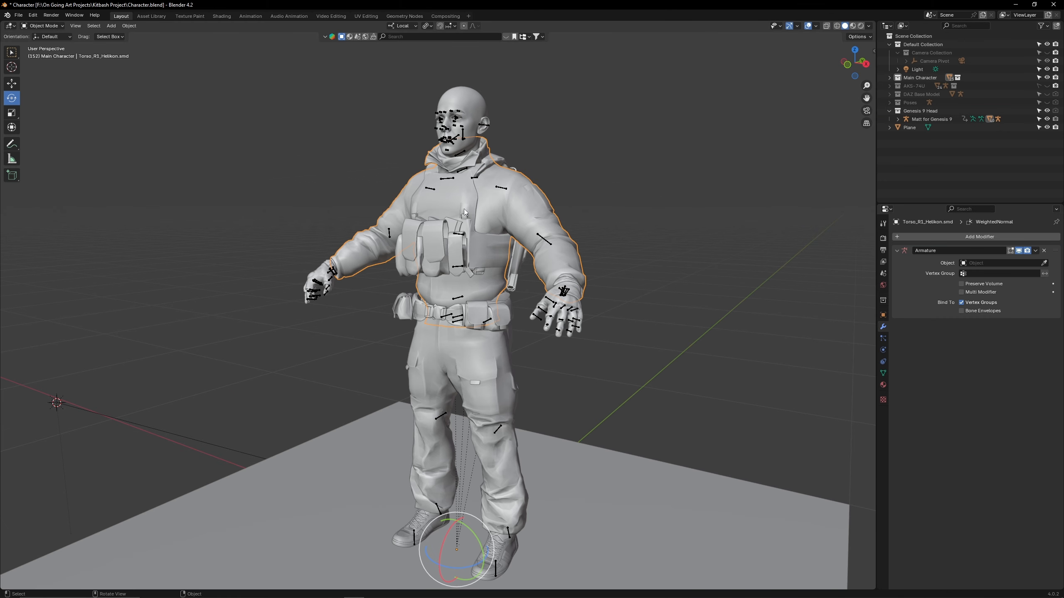
click(456, 243)
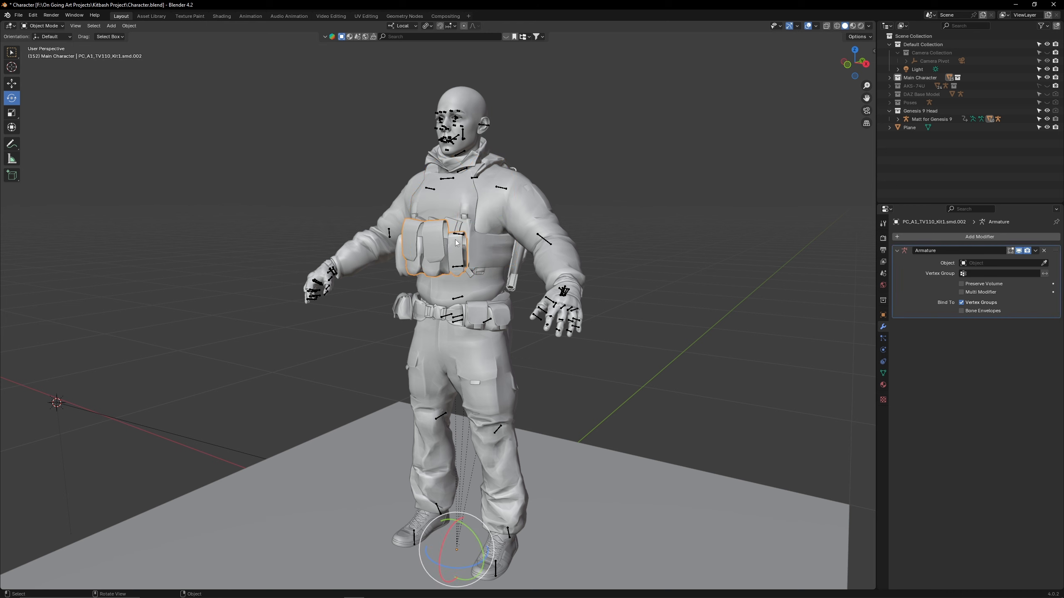
click(455, 224)
click(464, 210)
click(994, 263)
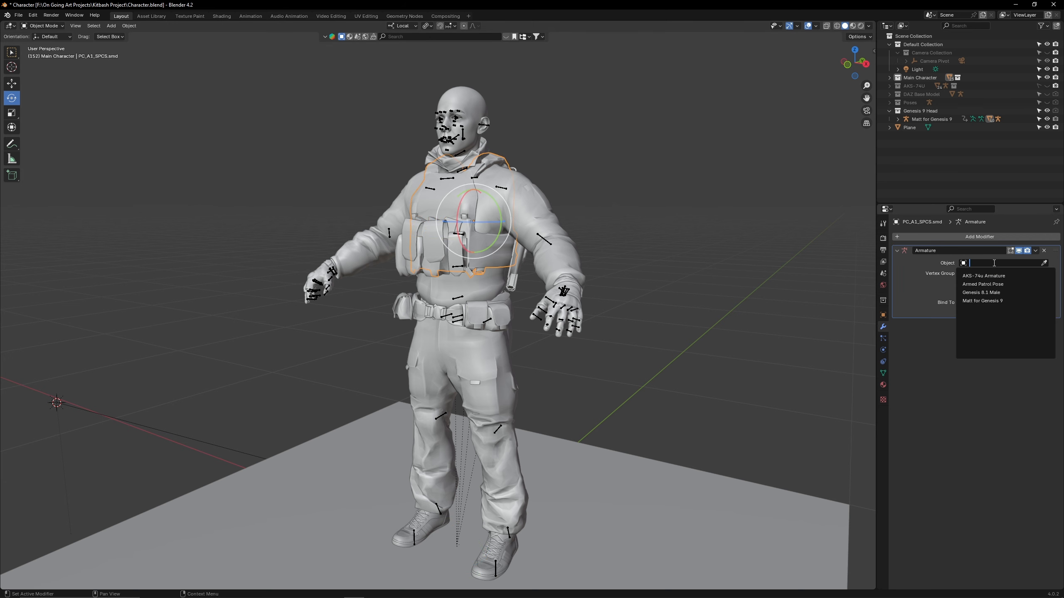
click(1015, 302)
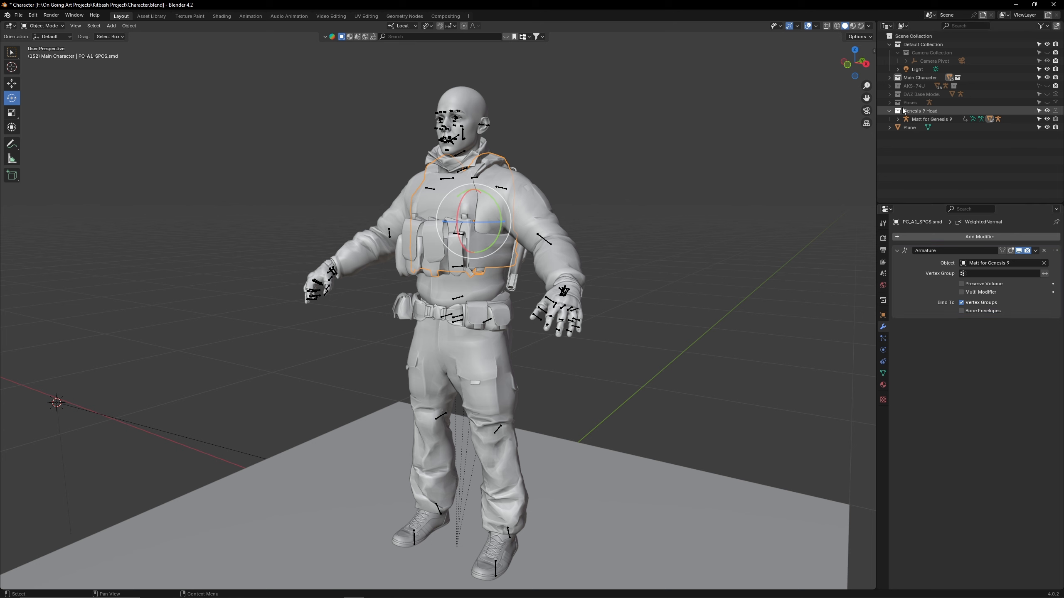
Step: Copy the vest's Armature modifier target to all objects in the Main Character collection and check it on the torso and pouches
click(925, 79)
right_click(926, 79)
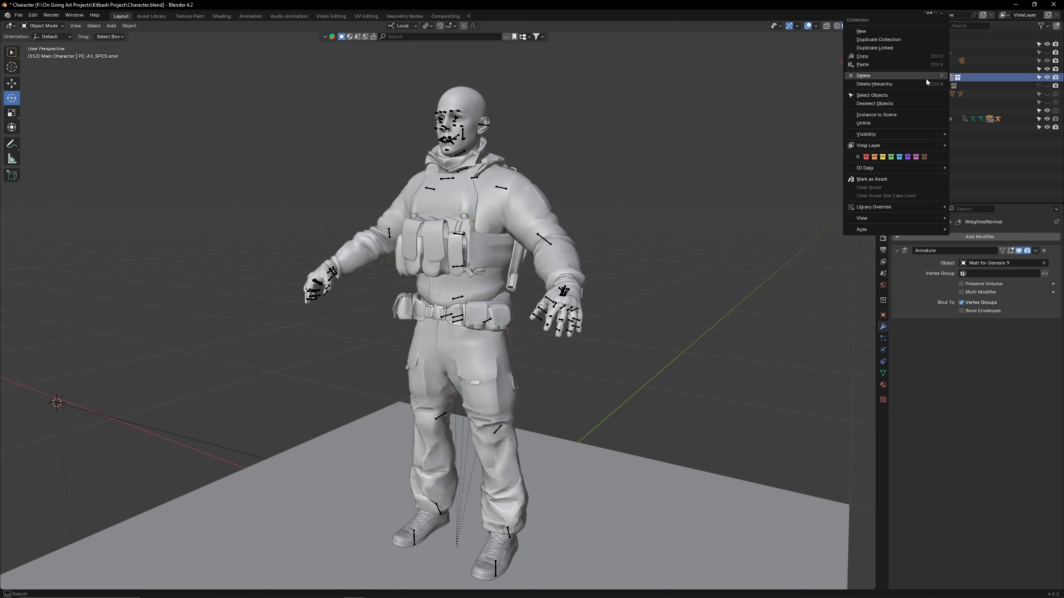
click(886, 97)
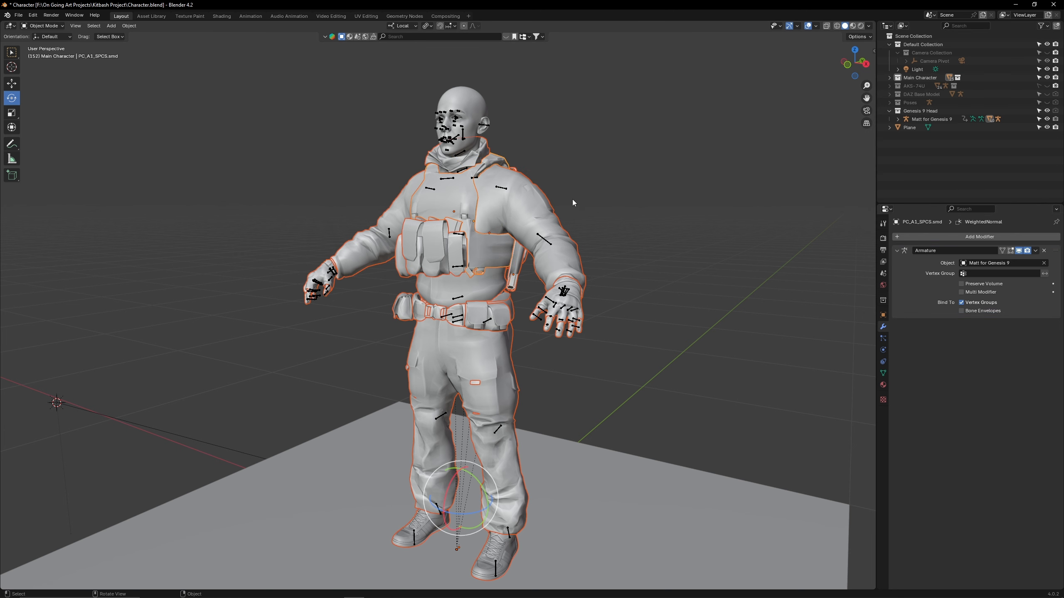
shift+click(457, 201)
shift+click(457, 201)
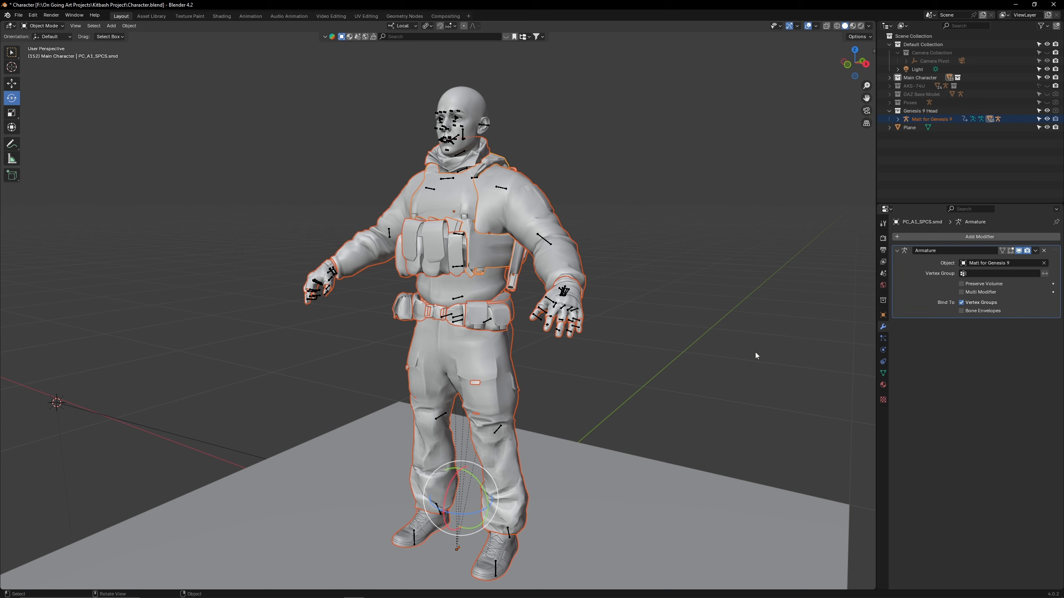
right_click(996, 261)
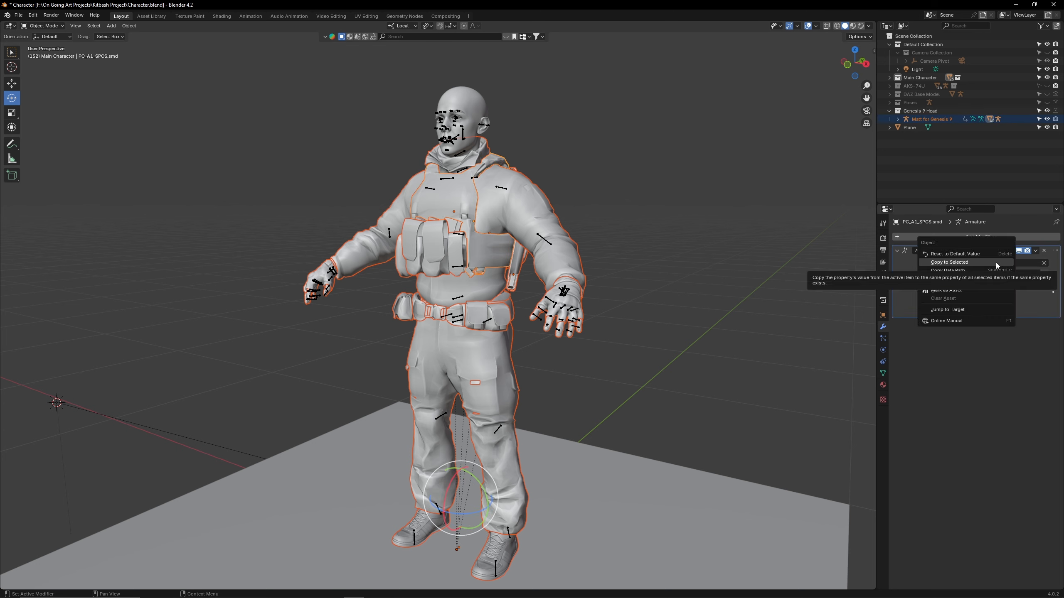
click(995, 262)
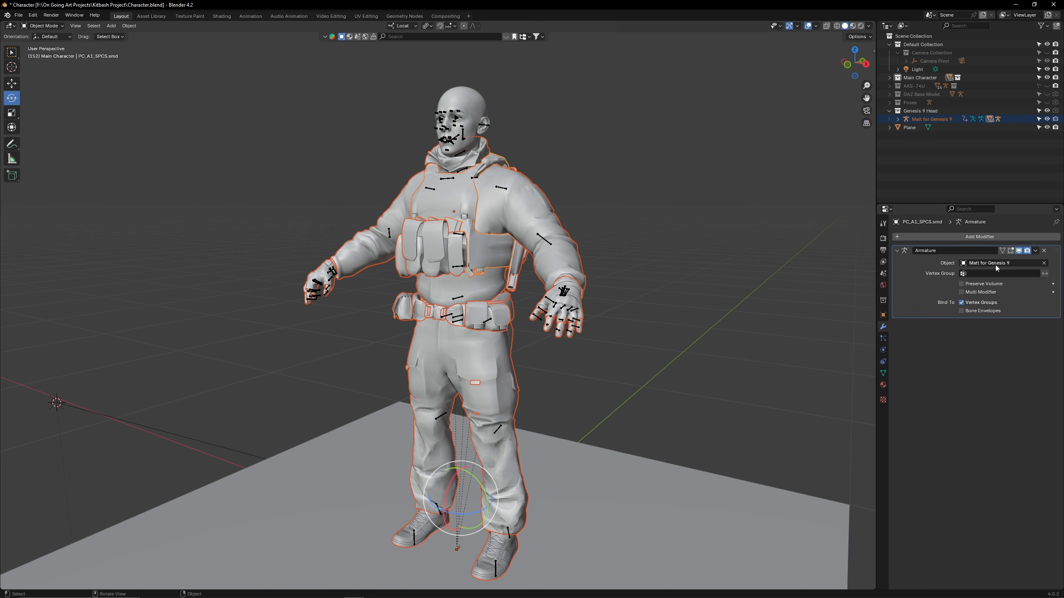
click(607, 228)
click(532, 214)
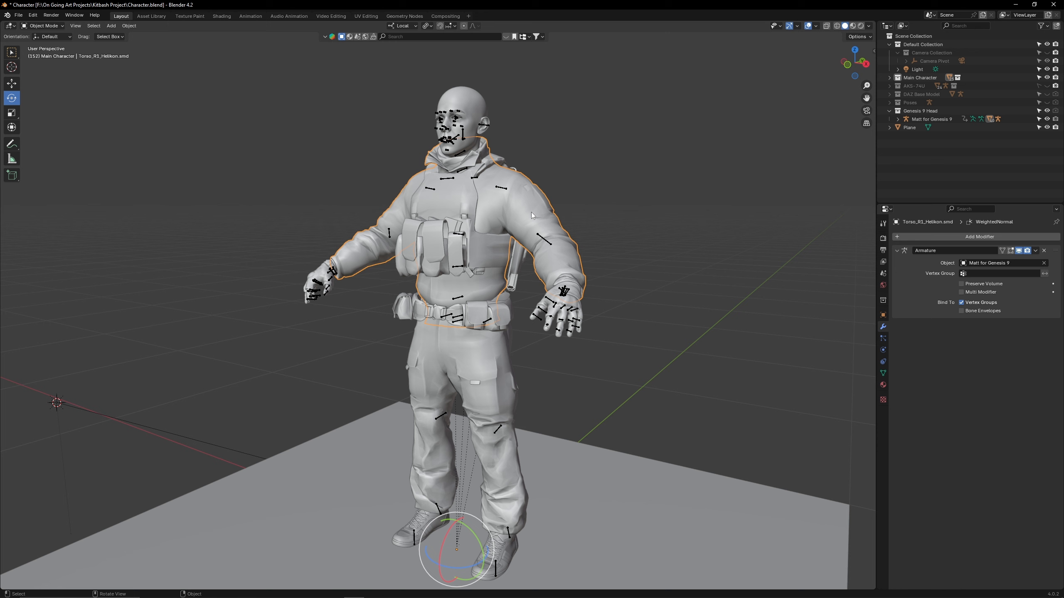
click(483, 249)
click(453, 251)
click(455, 228)
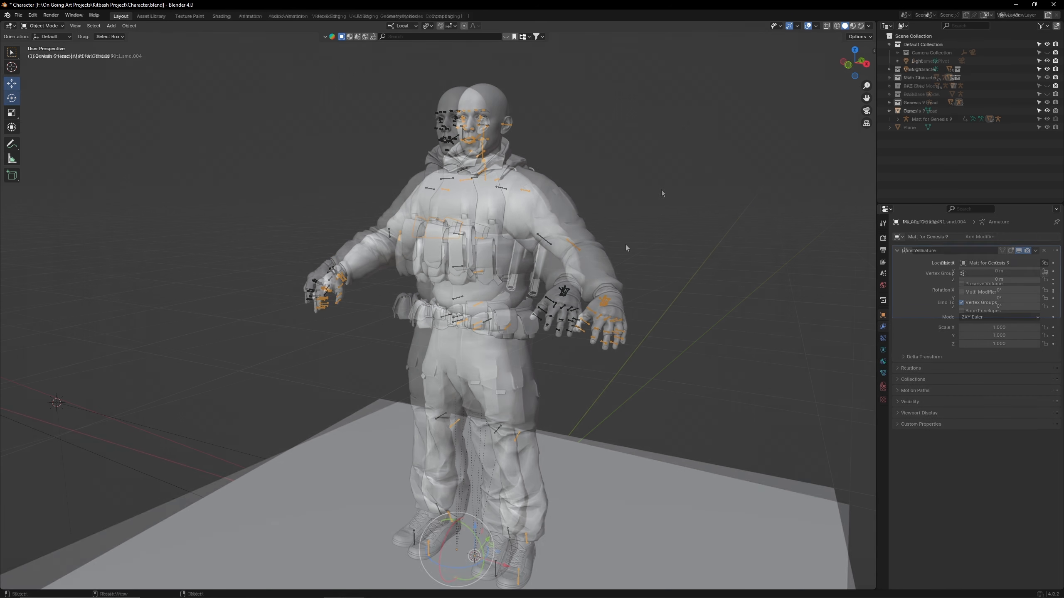
Step: Test the joined armature by rotating the Bip01_Spine2 bone -22.5° about its local Z axis, and undo the rotation
shift+middle_drag(625, 245, 607, 373)
scroll(533, 258, up, 7)
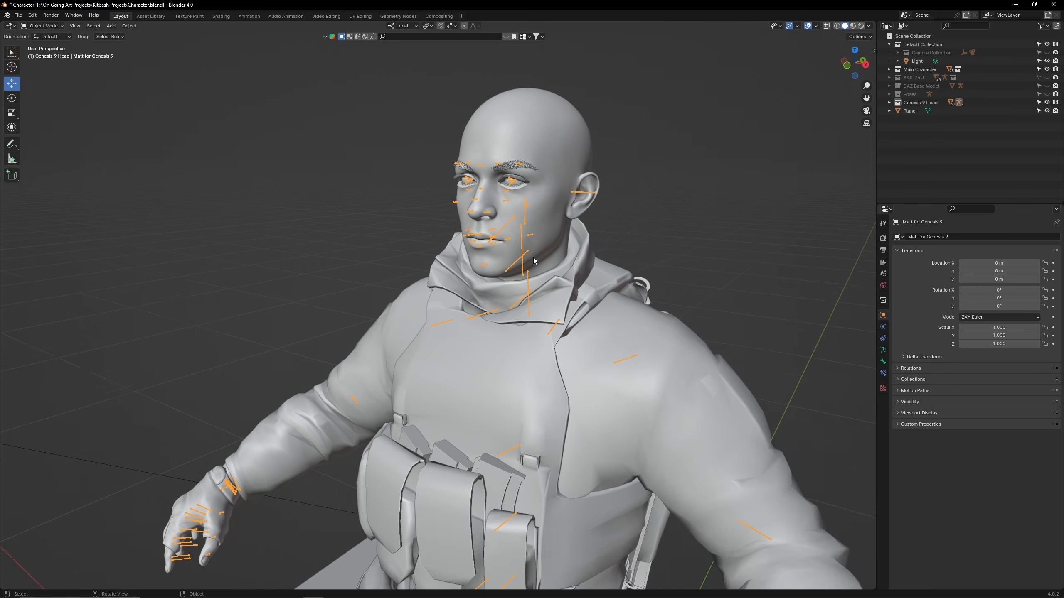
middle_drag(559, 248, 535, 264)
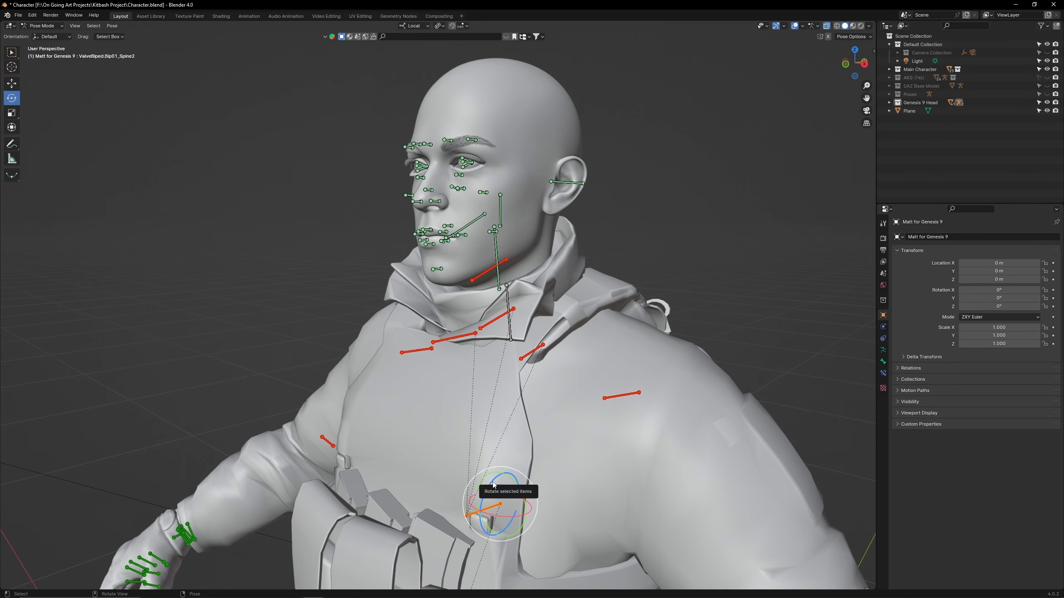
drag(488, 483, 533, 278)
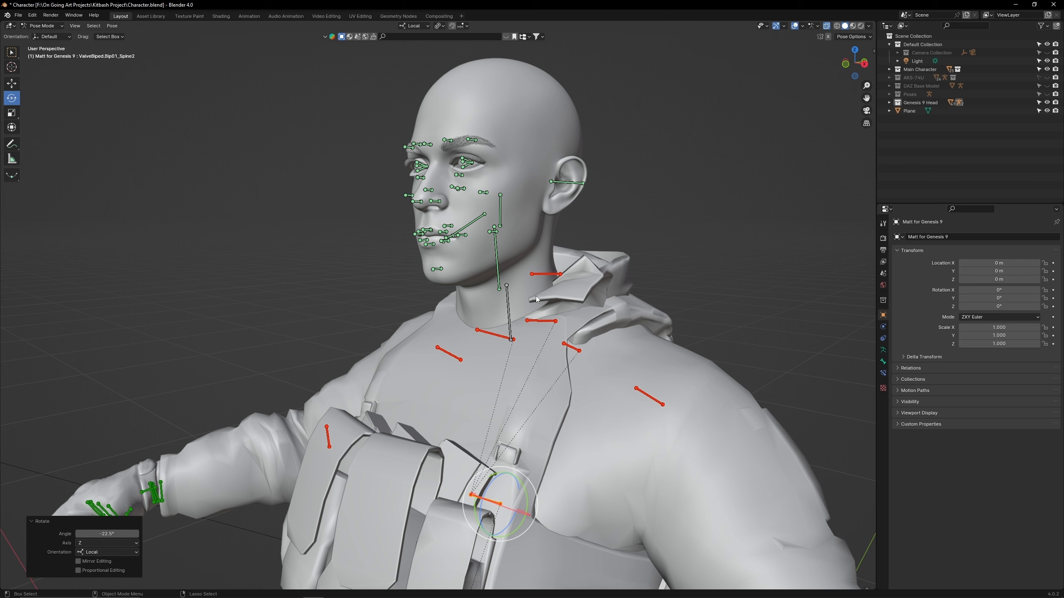
key(ctrl+z)
Step: Parent the neck2 bone to the ValveBiped.Bip01_Head1 bone with Keep Offset in Edit Mode
scroll(489, 263, up, 3)
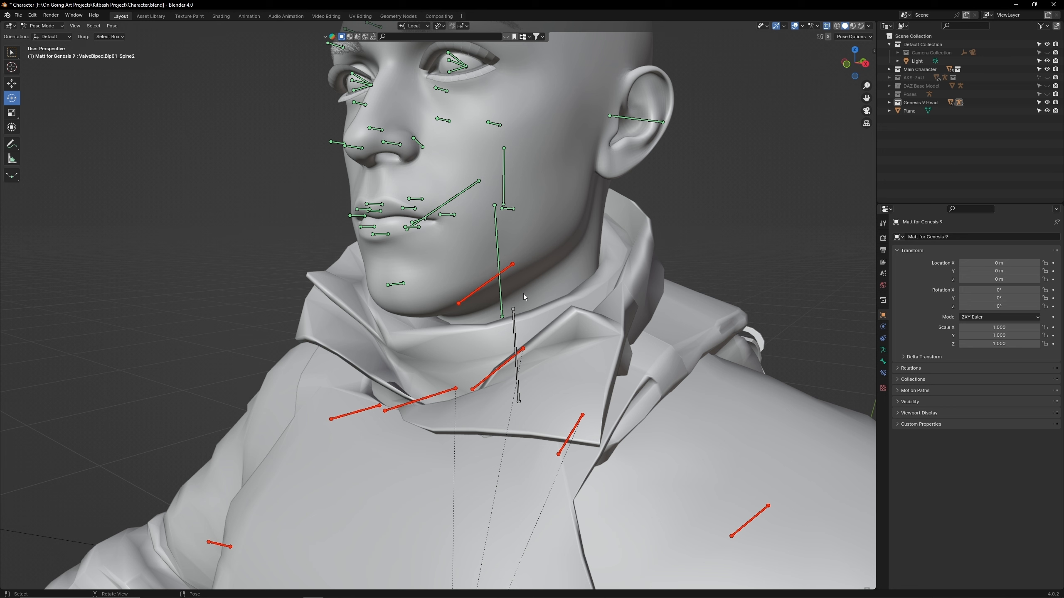
key(Tab)
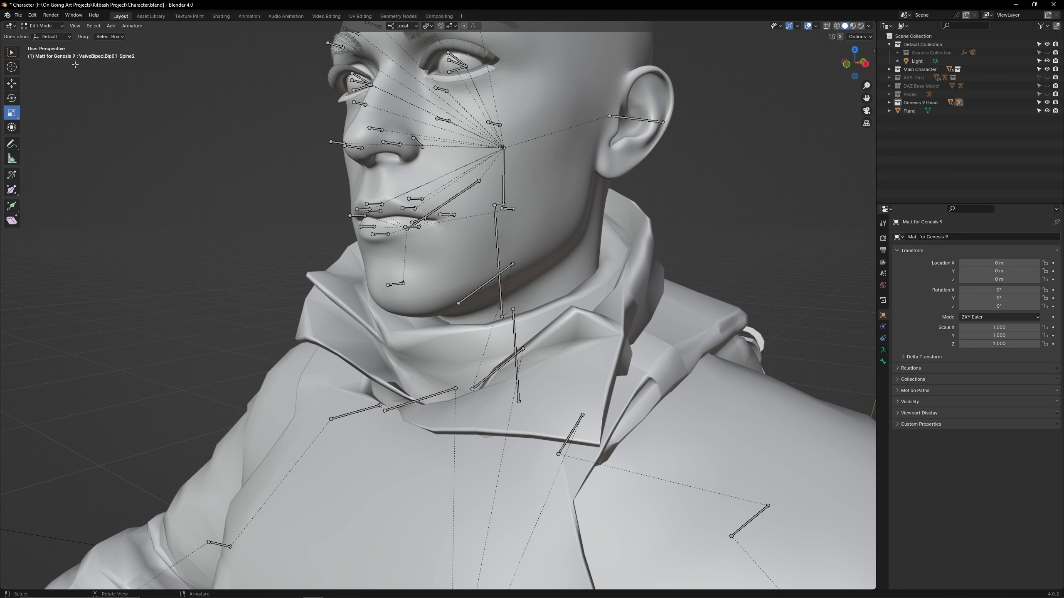
key(ctrl+Tab)
click(42, 26)
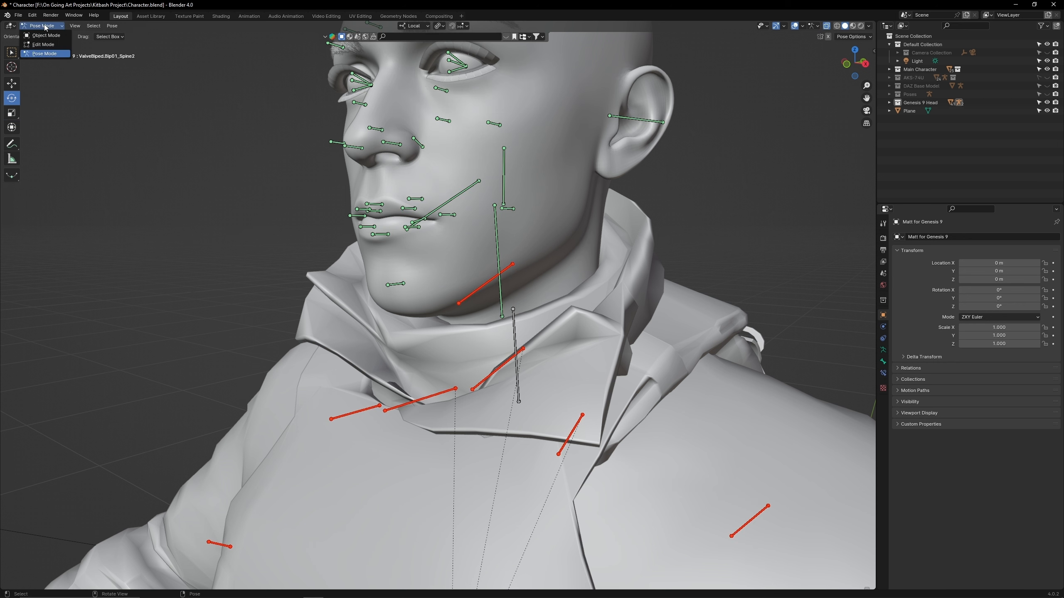
click(44, 45)
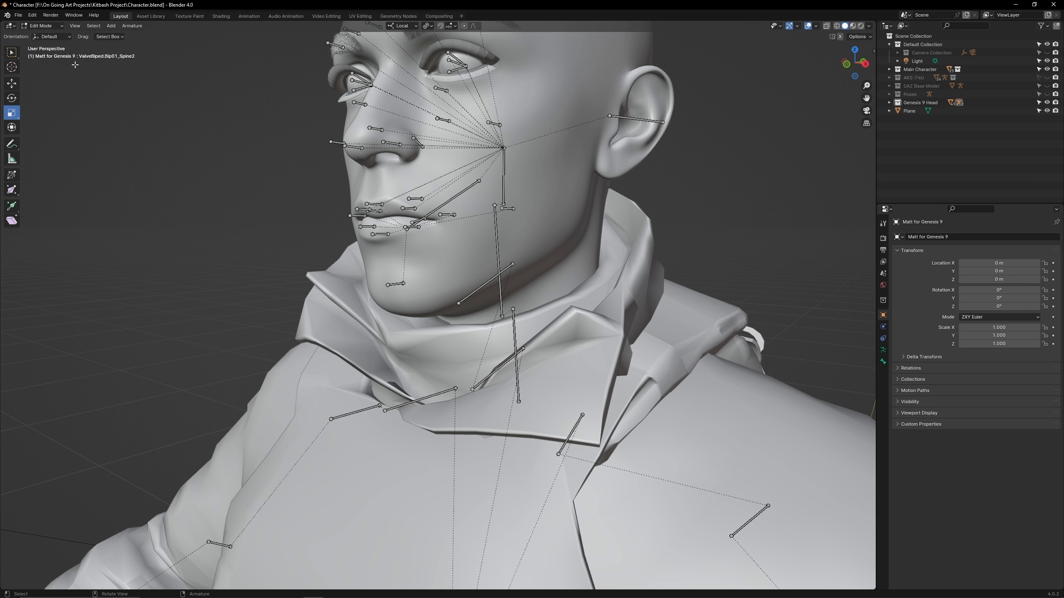
click(497, 260)
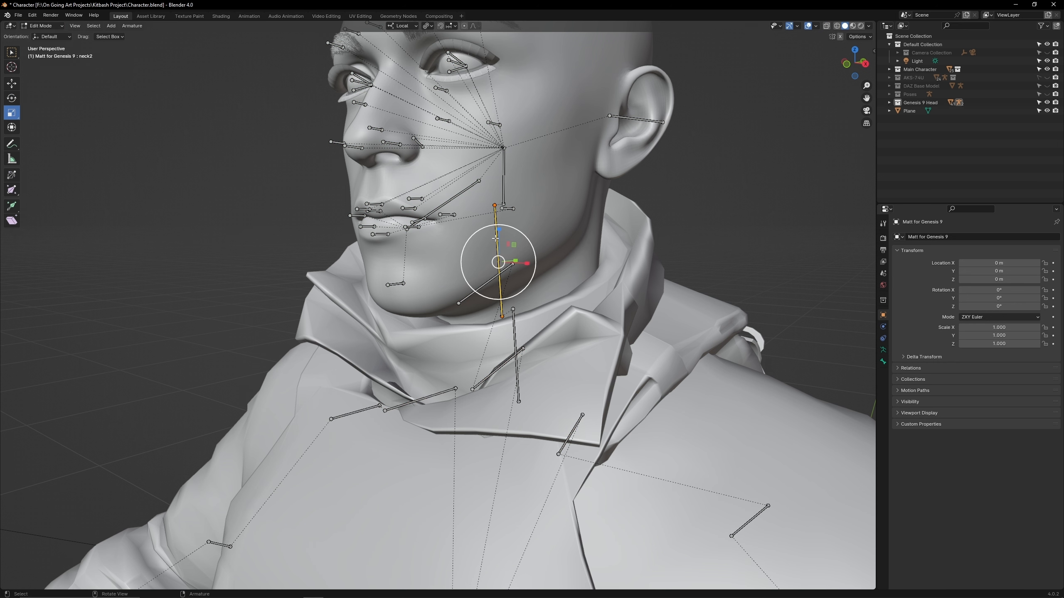
shift+click(481, 286)
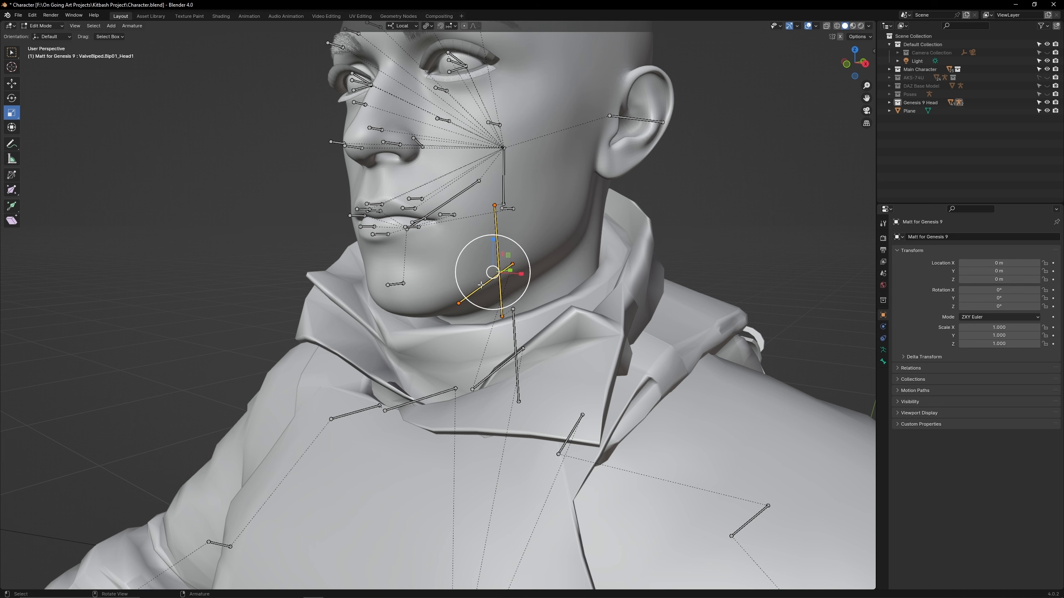
key(ctrl+p)
click(482, 287)
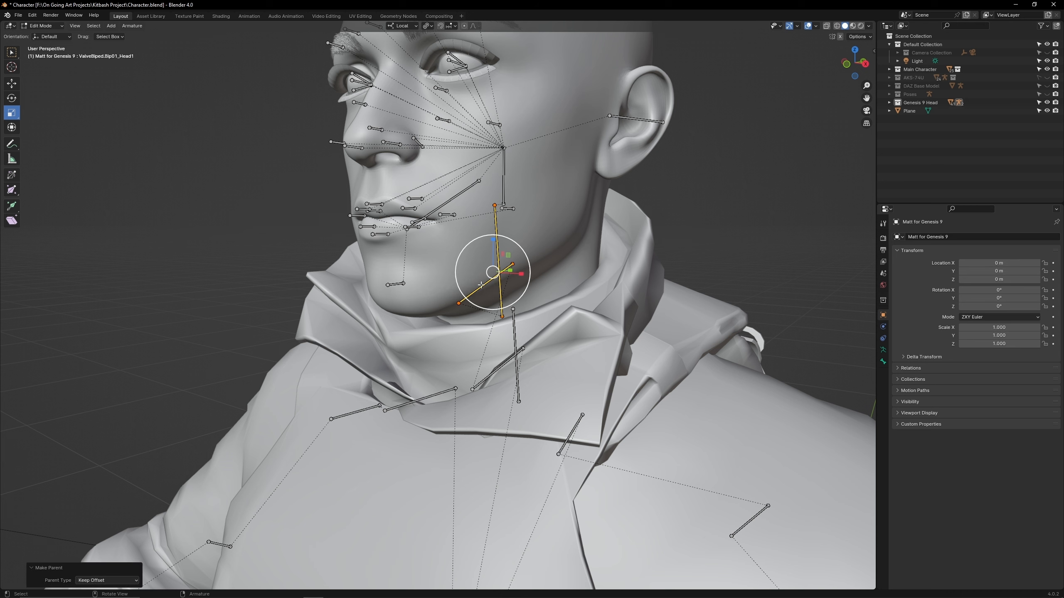
Step: Test the face rig by trackball-rotating the Bip01_Head1 bone in Pose Mode, and clear its user transforms
key(Tab)
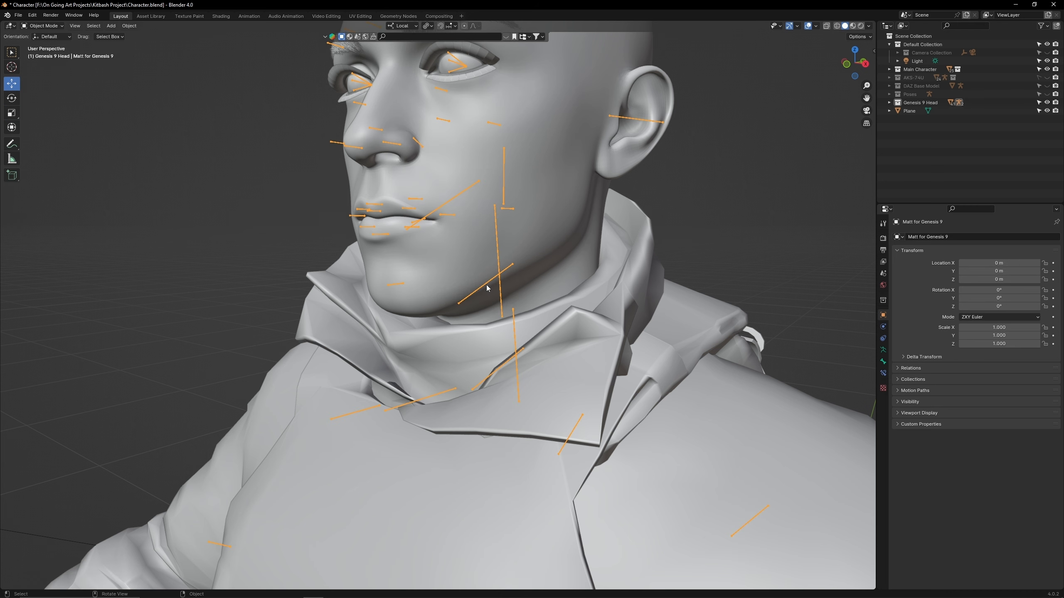
key(ctrl+Tab)
key(r)
key(r)
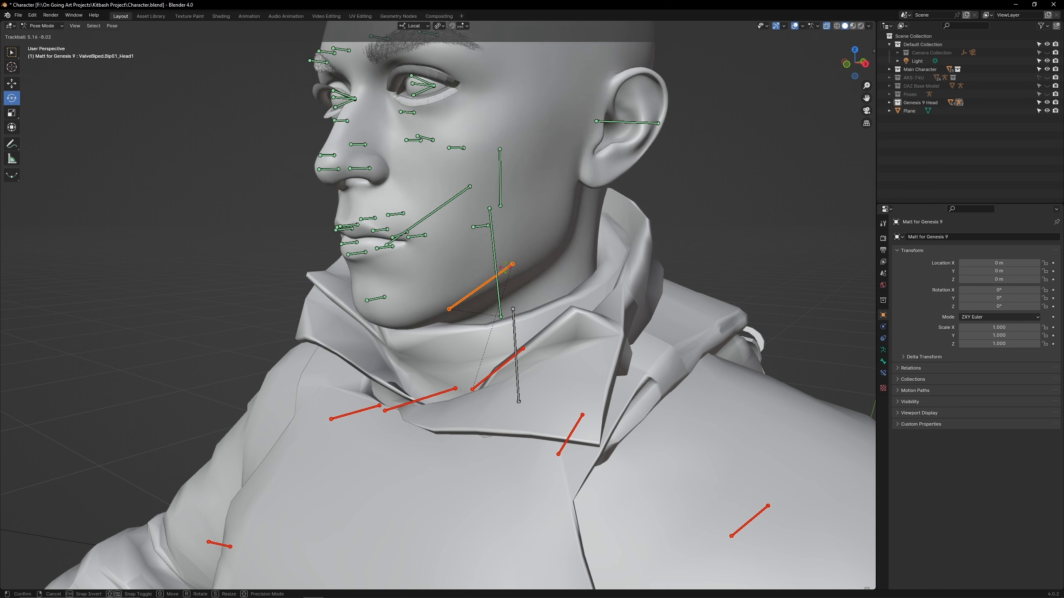
drag(506, 267, 520, 263)
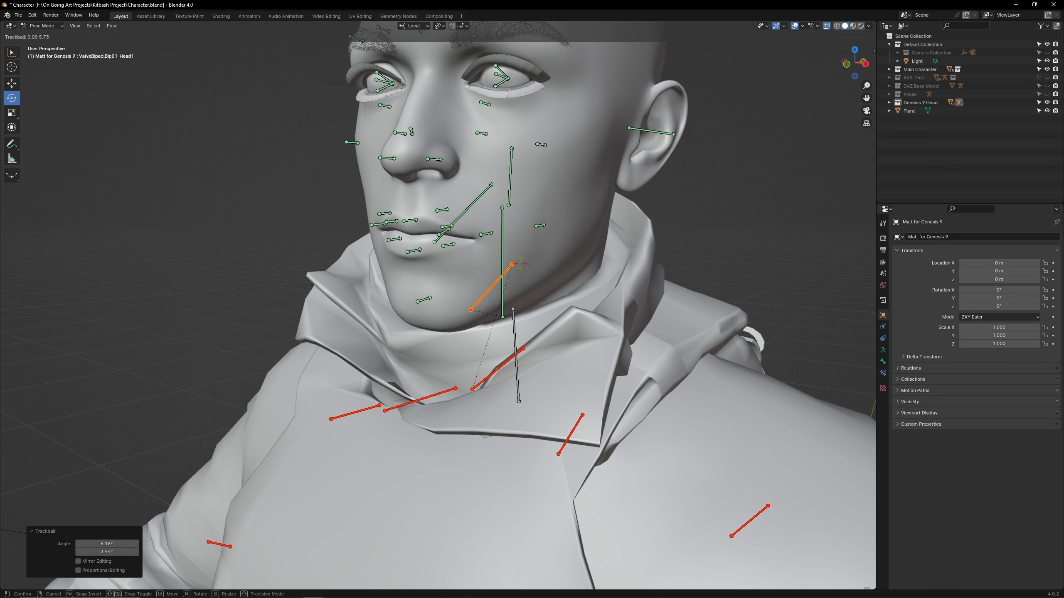
click(506, 270)
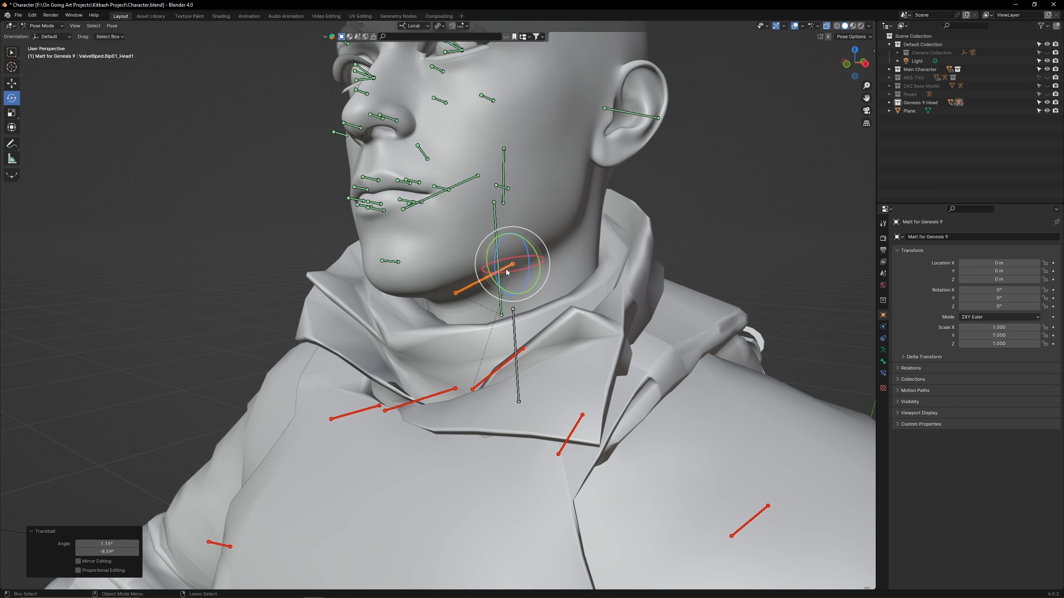
right_click(505, 269)
click(505, 257)
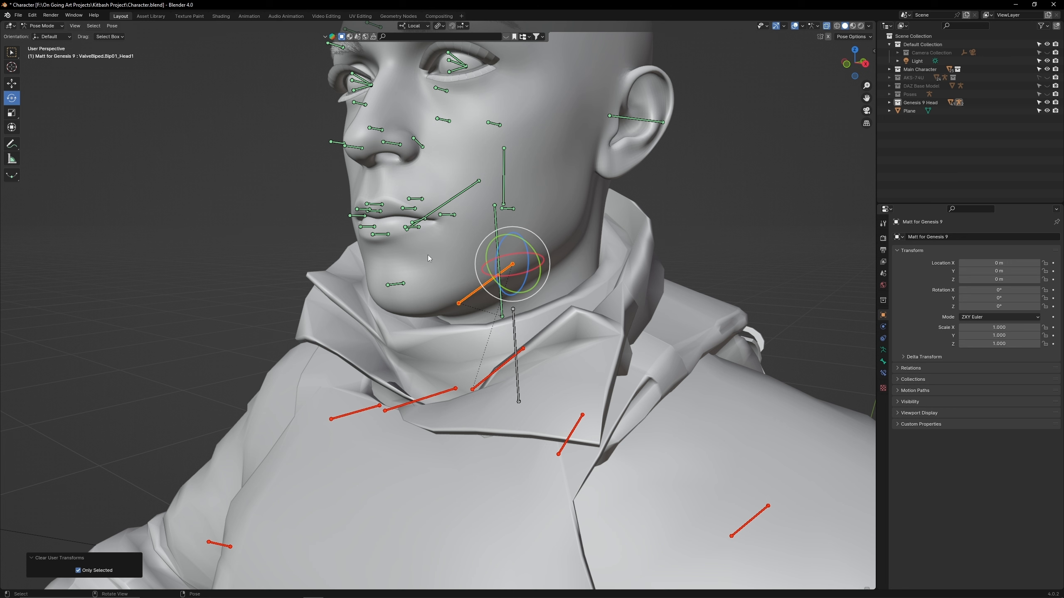
Step: Parent the neck1 bone to the ValveBiped.Bip01_Neck1 bone with Keep Offset in Edit Mode
click(42, 26)
click(42, 44)
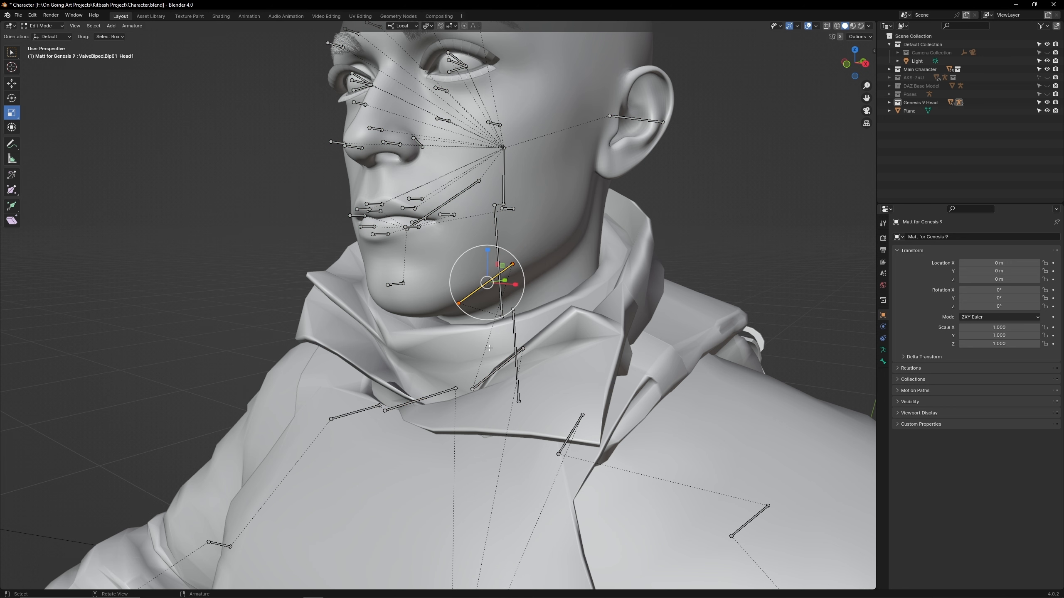
click(520, 336)
click(516, 350)
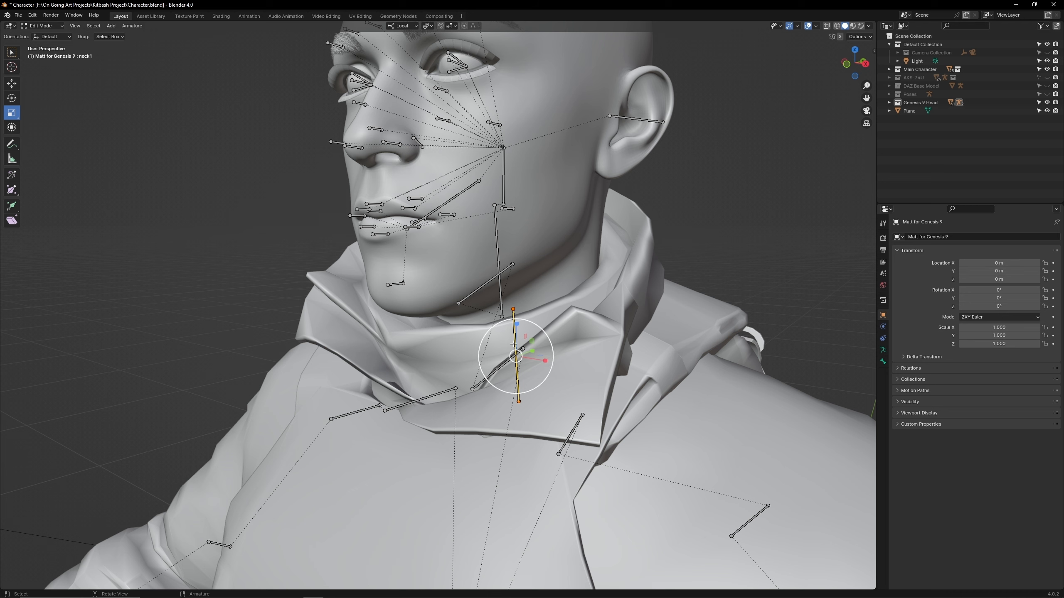
shift+click(496, 372)
key(ctrl+p)
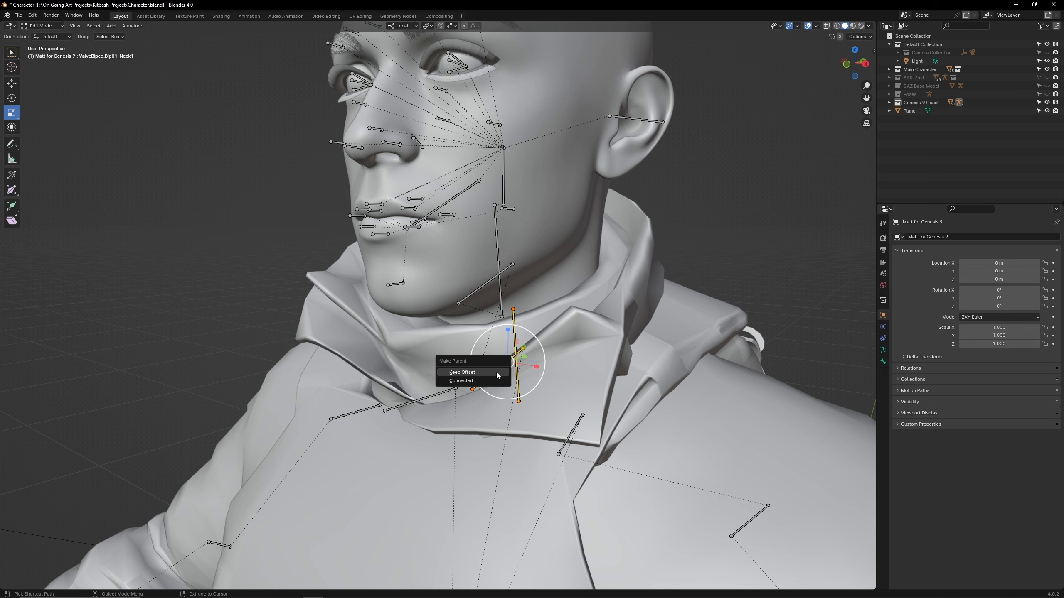
click(497, 375)
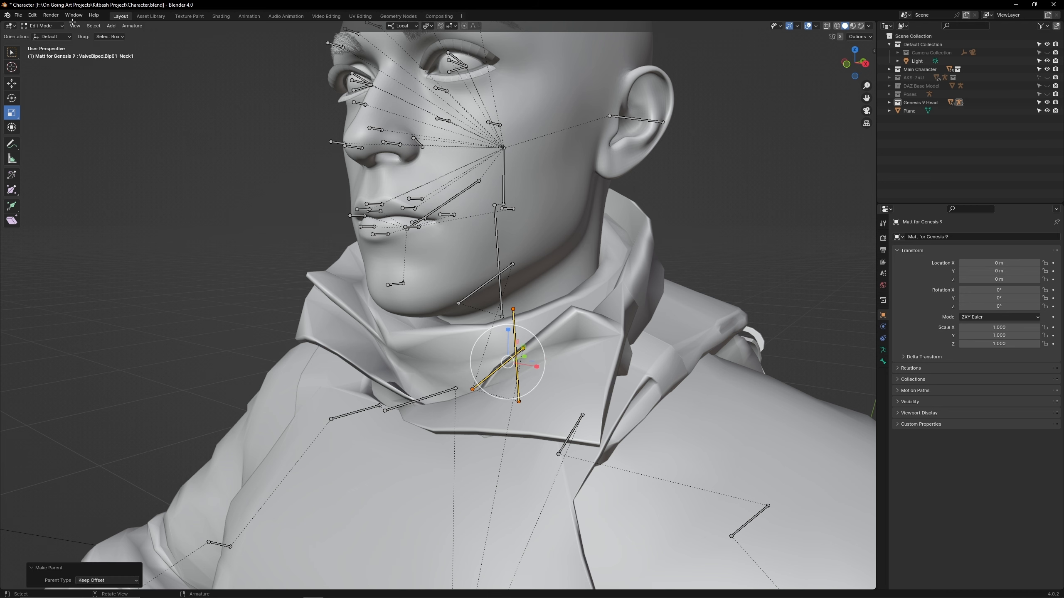
Step: Test the neck parenting by rotating the Bip01_Neck1 and Bip01_Head1 bones in Pose Mode, and undo both rotations
click(42, 26)
click(46, 58)
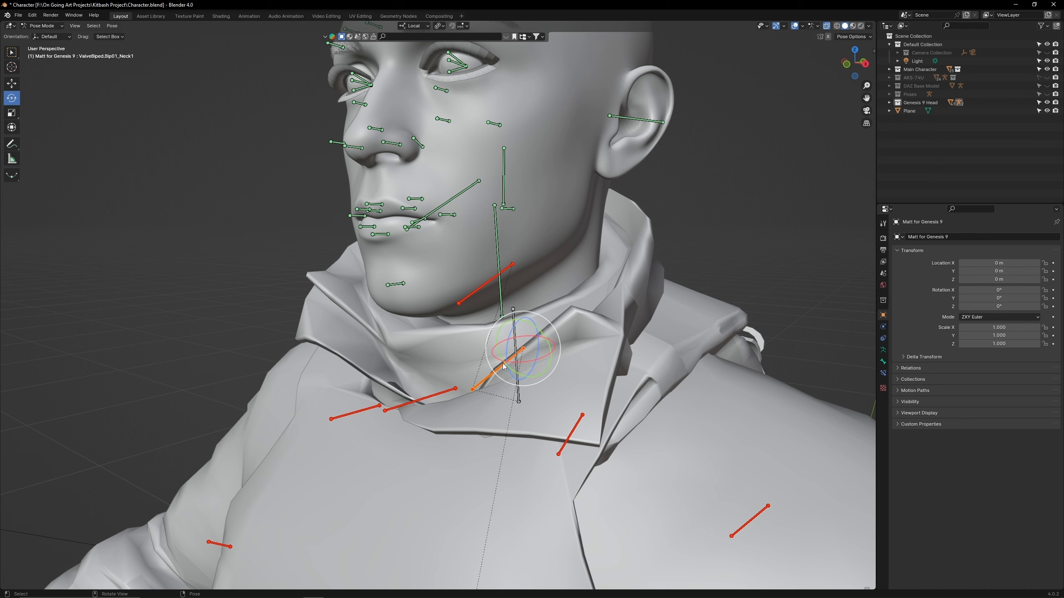
mouse_move(524, 354)
mouse_down()
mouse_move(540, 341)
mouse_move(529, 353)
mouse_up()
key(ctrl+z)
click(489, 289)
drag(510, 268, 522, 273)
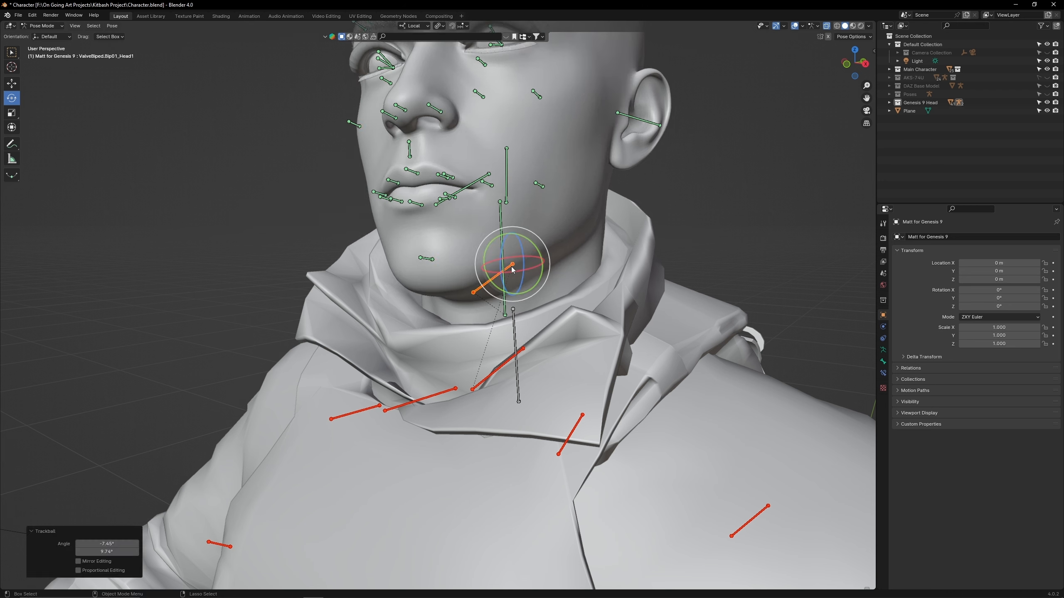
key(ctrl+z)
Step: Move the neck1 and neck2 bones from the Bones collection to the Hidden collection, and remove unused bone collections
click(514, 330)
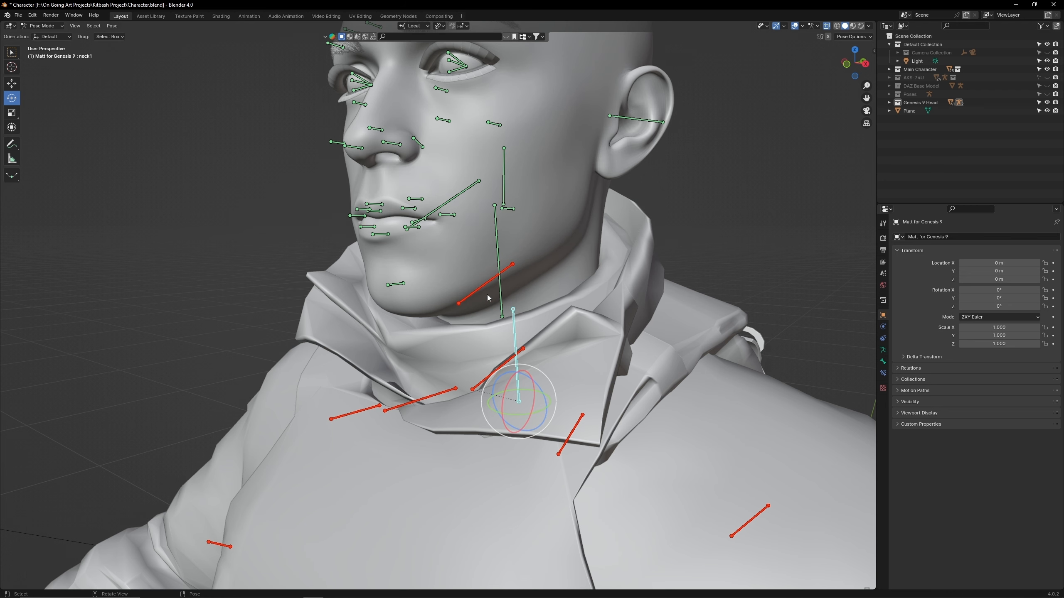
click(883, 349)
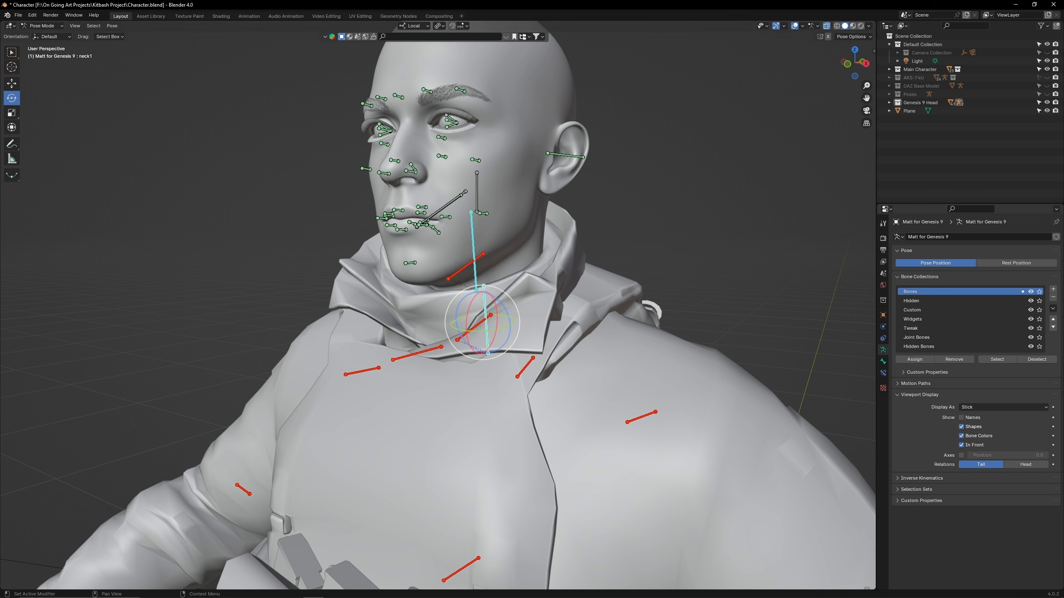
click(921, 301)
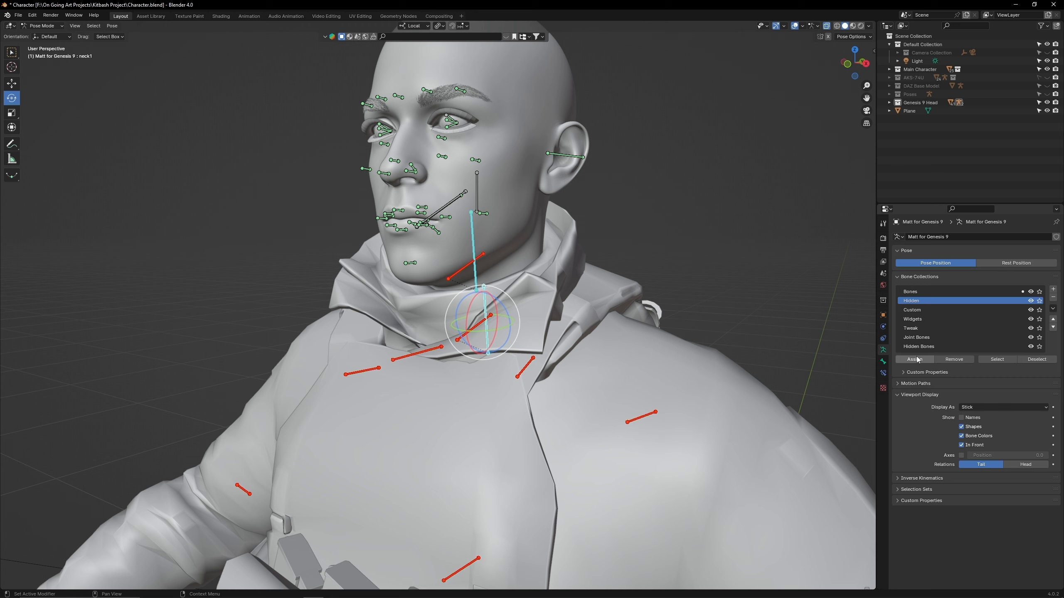
click(946, 293)
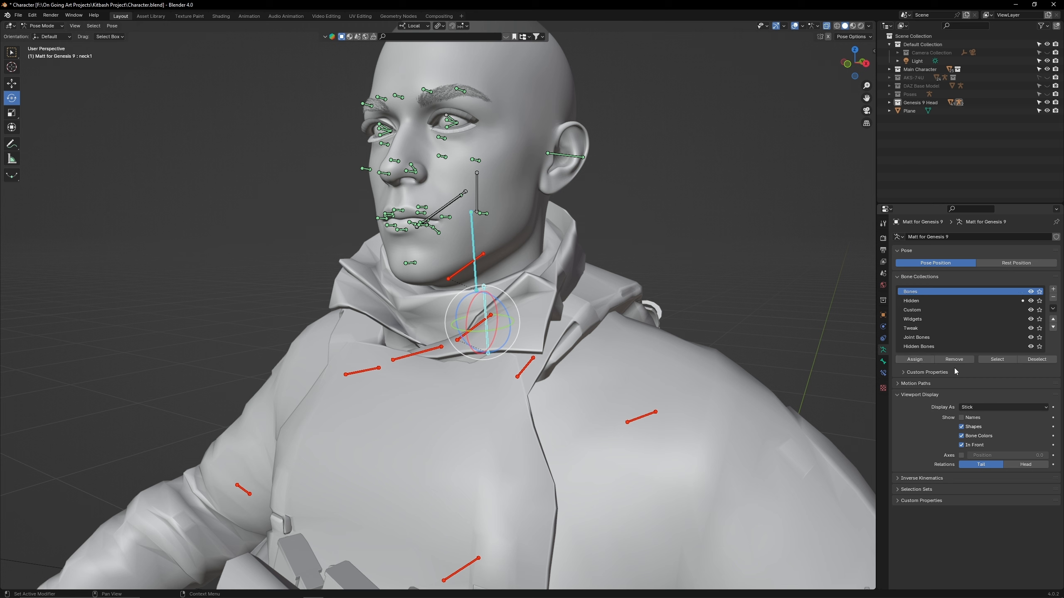
click(1052, 309)
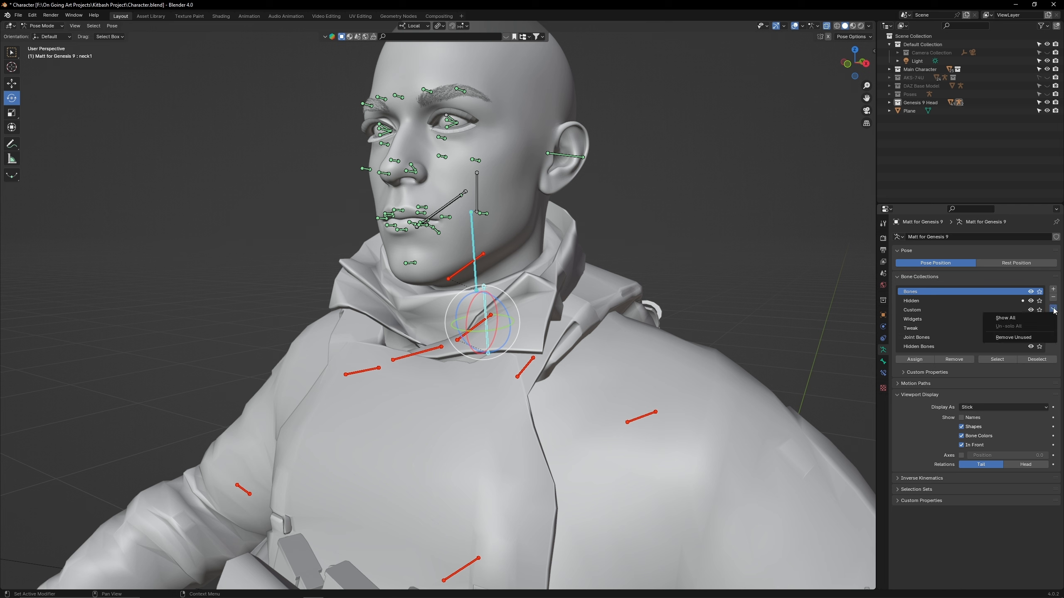
click(1019, 337)
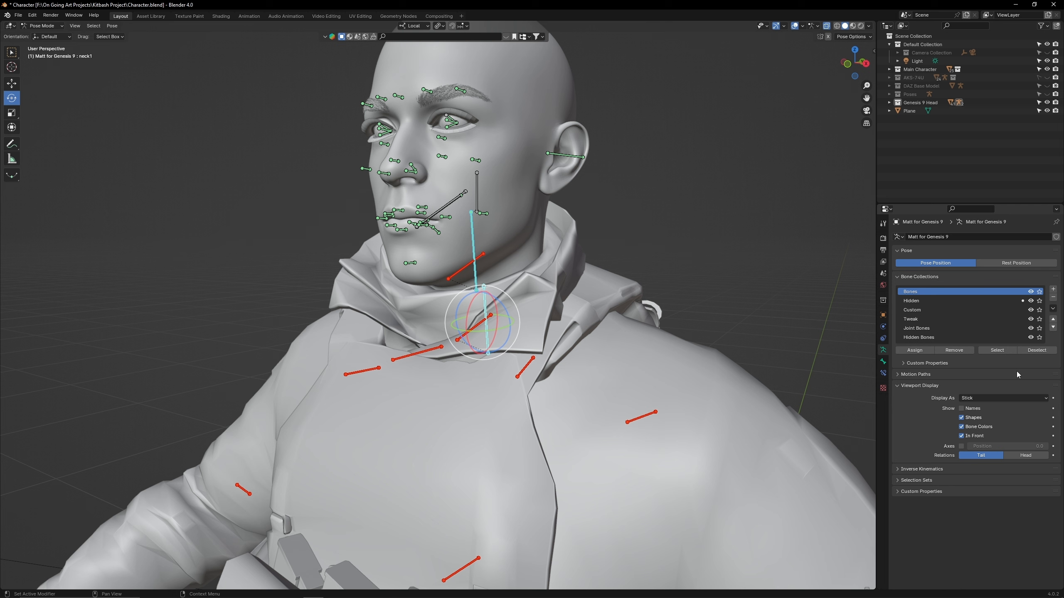
Step: Rename the Bones and Hidden bone collections as DAZ Bones and DAZ Hidden, and hide DAZ Hidden, Custom, Tweak and Hidden Bones
double_click(909, 292)
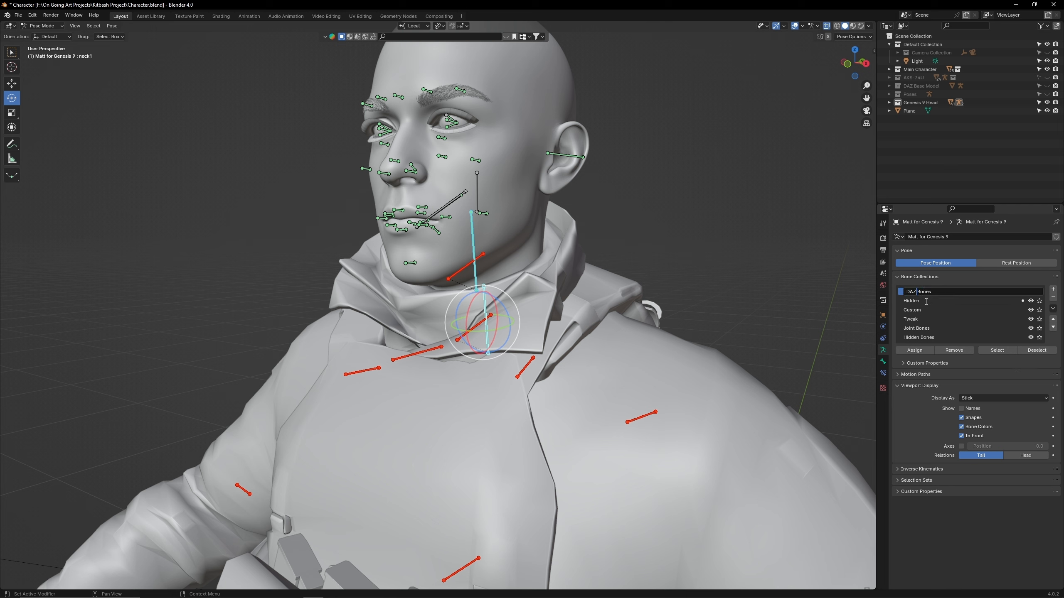
click(925, 301)
double_click(908, 301)
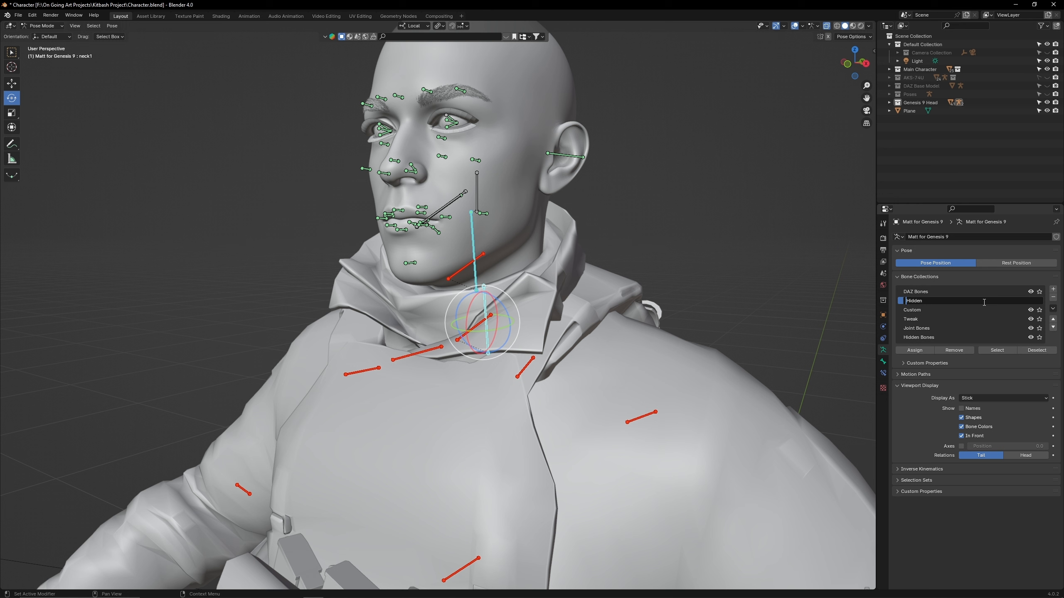
text(DAZ)
key(Return)
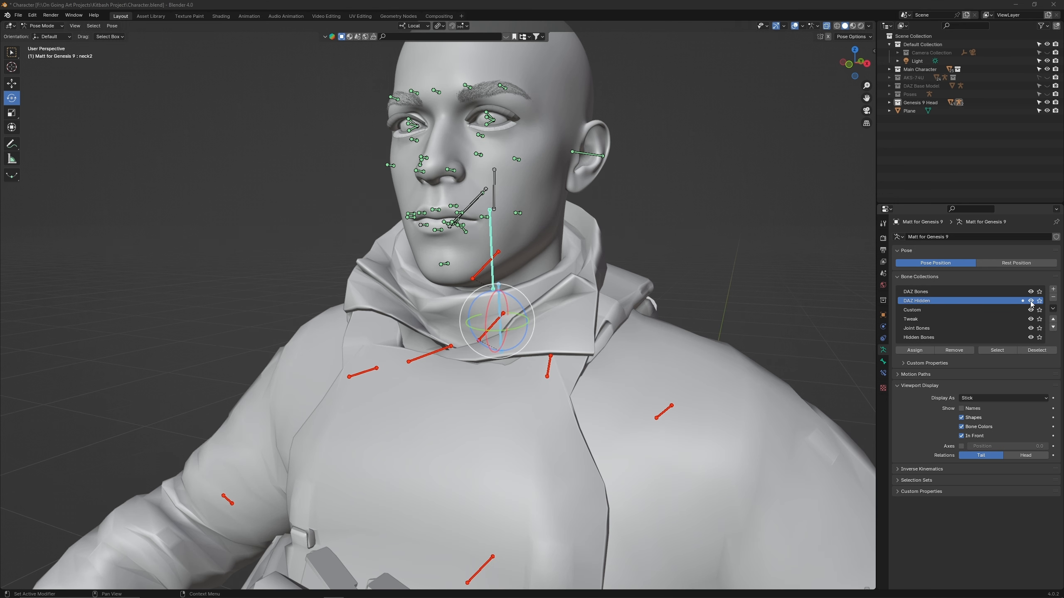
click(1030, 301)
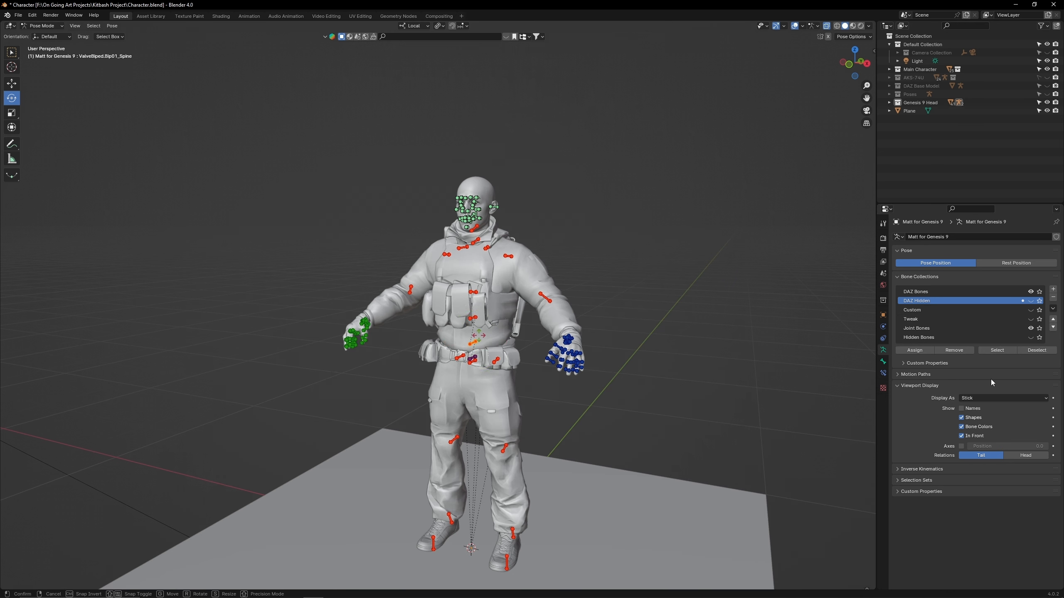
Step: Test the full rig by trackball-rotating the Bip01_Spine bone
key(r)
key(r)
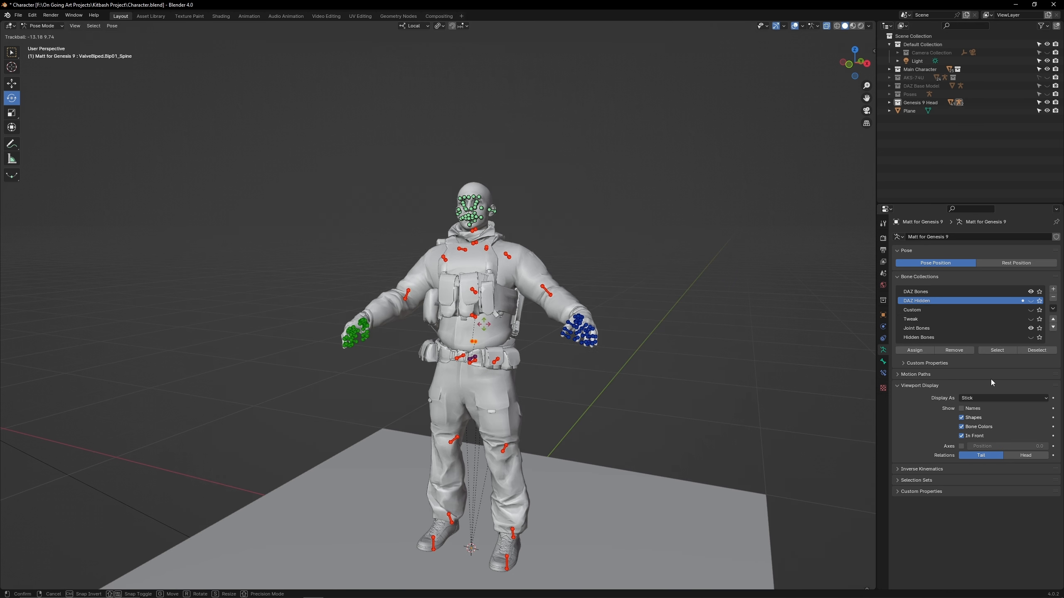
click(481, 331)
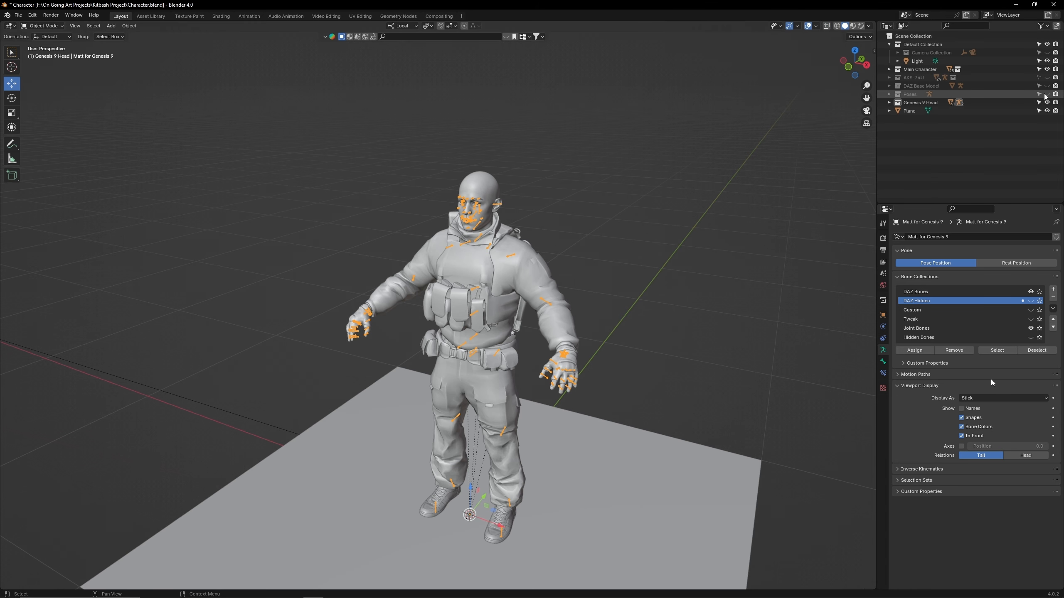
Step: Show the Poses collection and copy the pose of all bones in the Armed Patrol Pose armature
click(1046, 94)
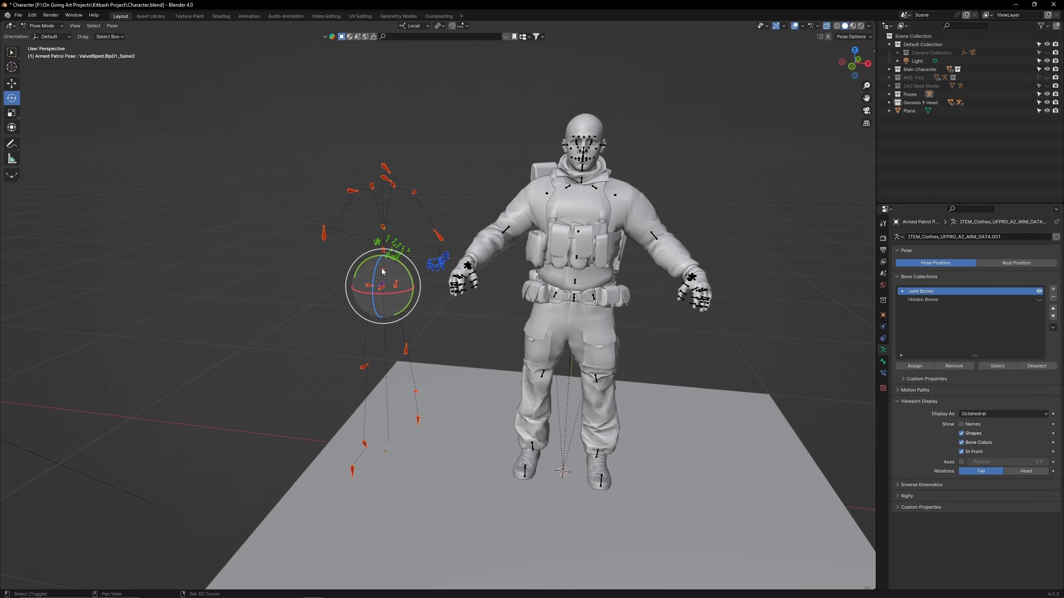
drag(226, 125, 491, 477)
right_click(407, 207)
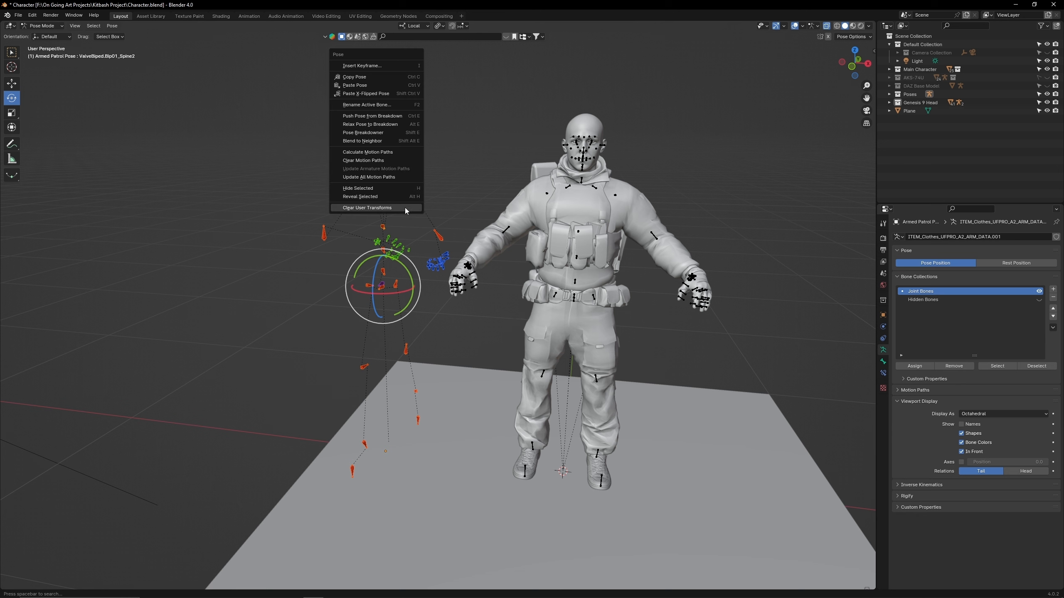
click(366, 81)
key(ctrl+Tab)
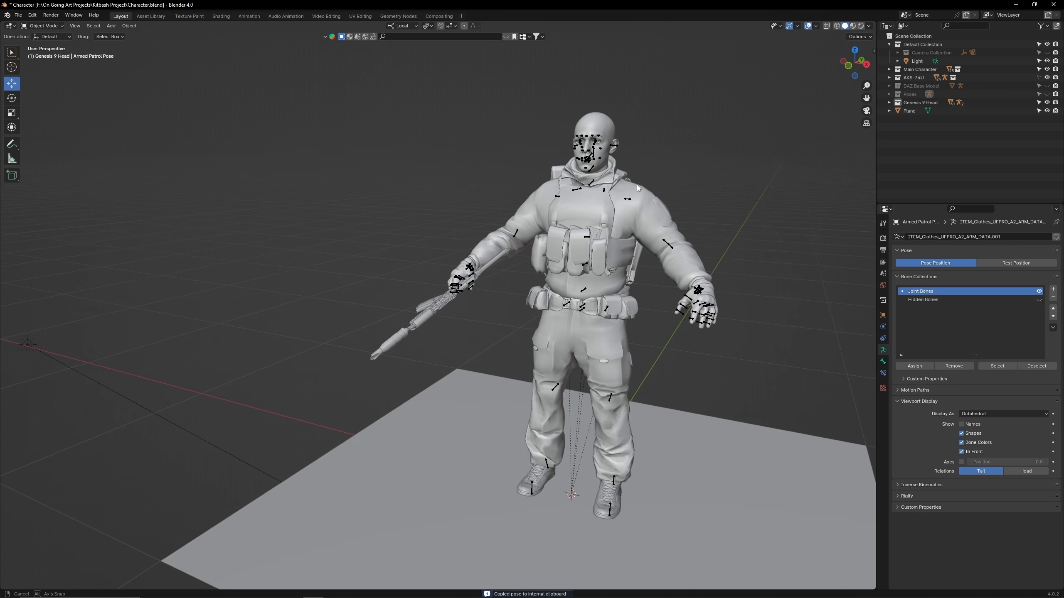
Step: Paste the copied pose onto all visible bones of the Matt for Genesis 9 armature in Pose Mode
key(ctrl+Tab)
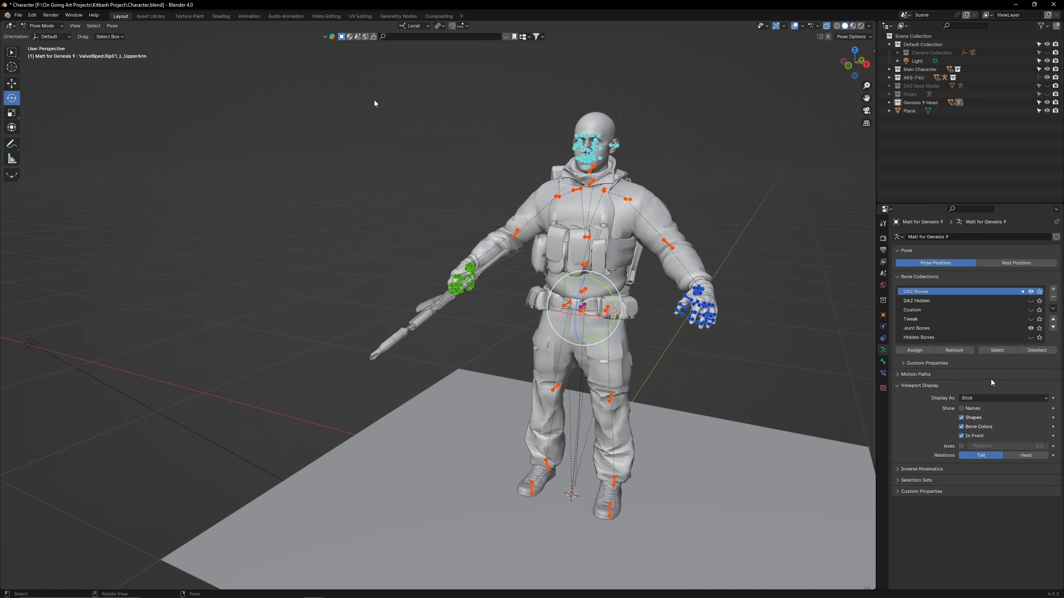
drag(396, 94, 726, 564)
right_click(586, 218)
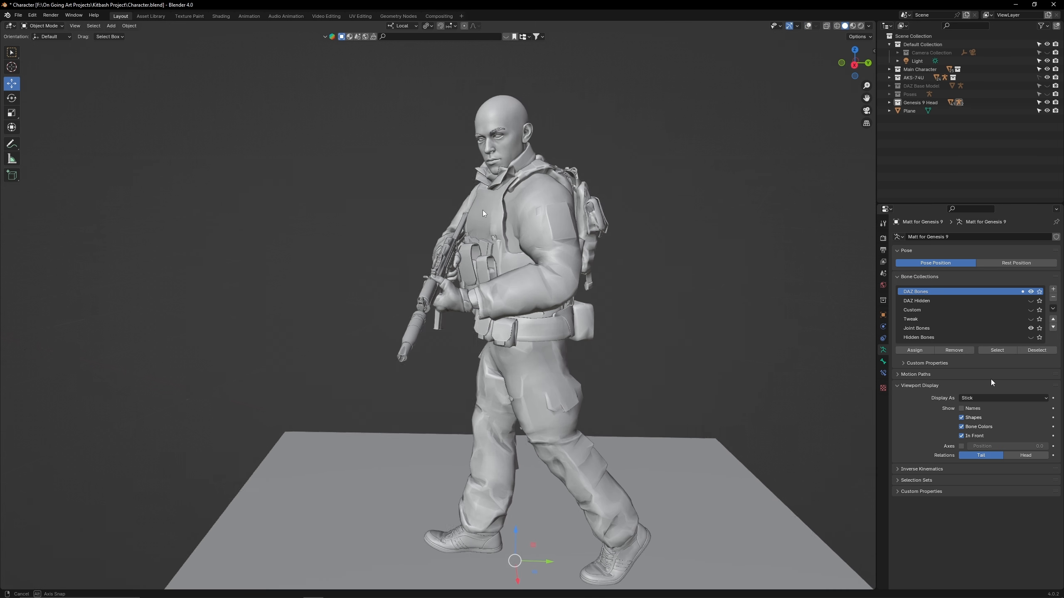
Step: Rotate the soldier's Bip01_Head1 bone about -7.04° around its local Z axis
middle_drag(494, 222, 563, 214)
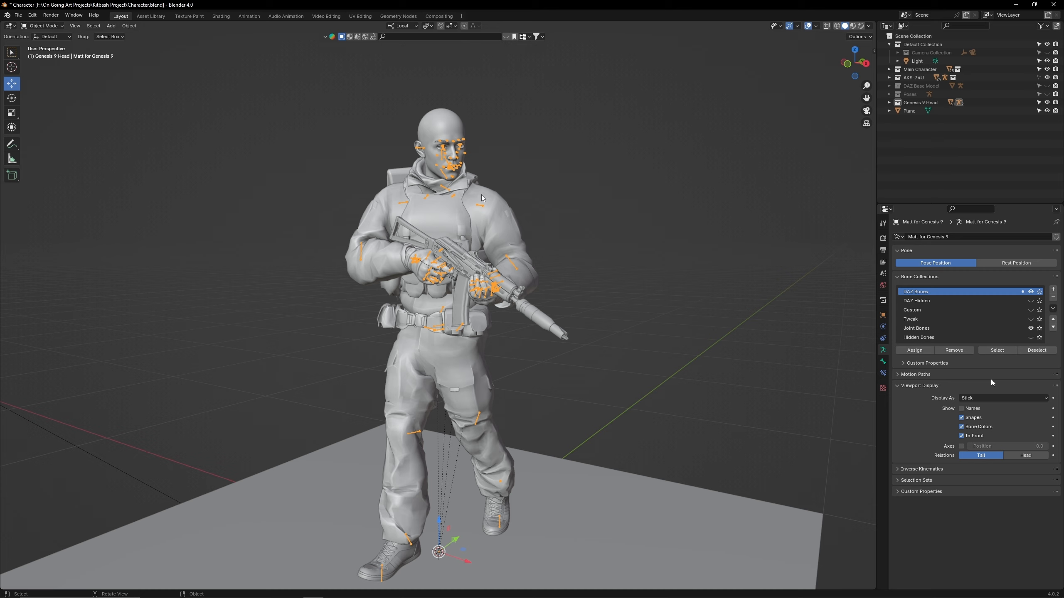
shift+middle_drag(482, 195, 481, 238)
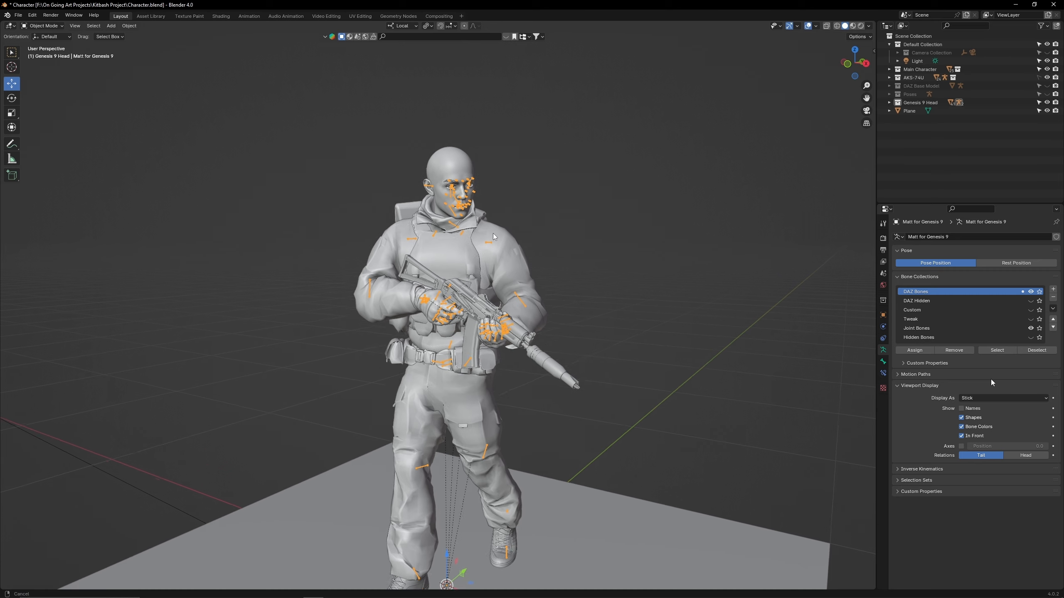
scroll(482, 238, up, 3)
shift+middle_drag(490, 197, 483, 229)
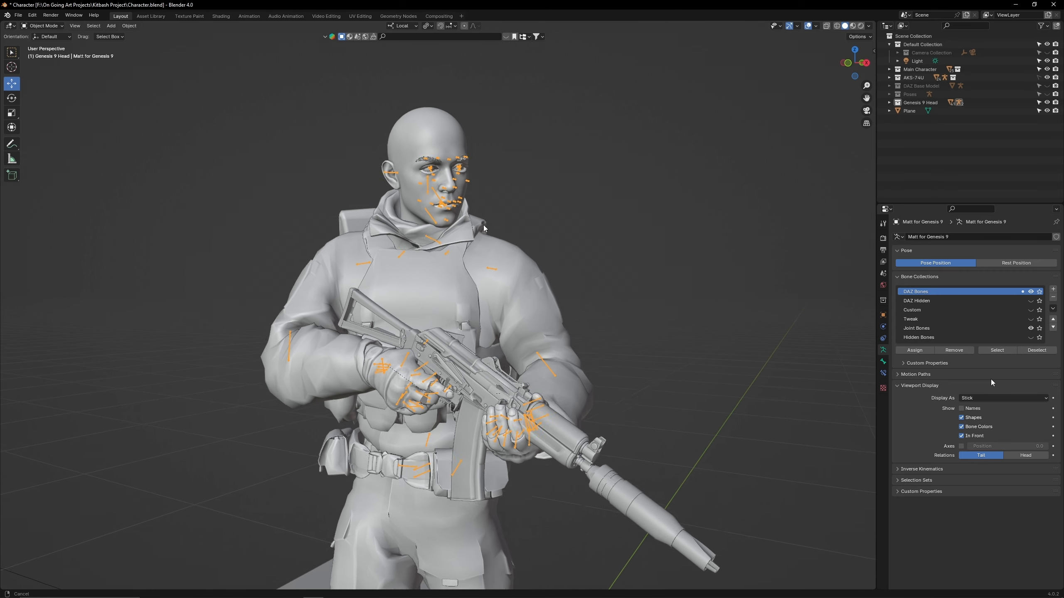
scroll(461, 222, up, 5)
middle_drag(461, 222, 442, 218)
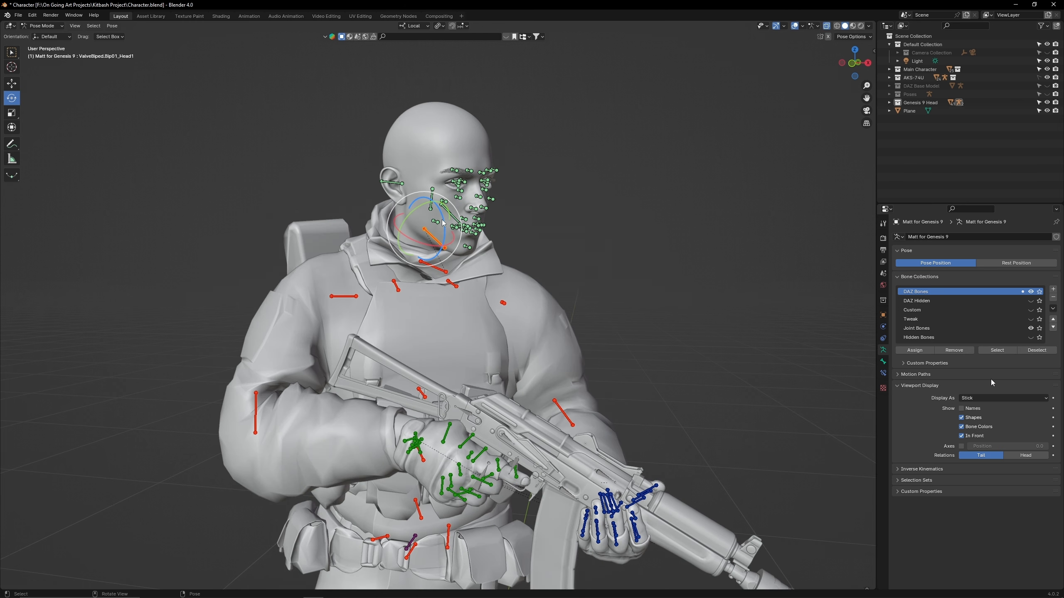
drag(443, 222, 456, 226)
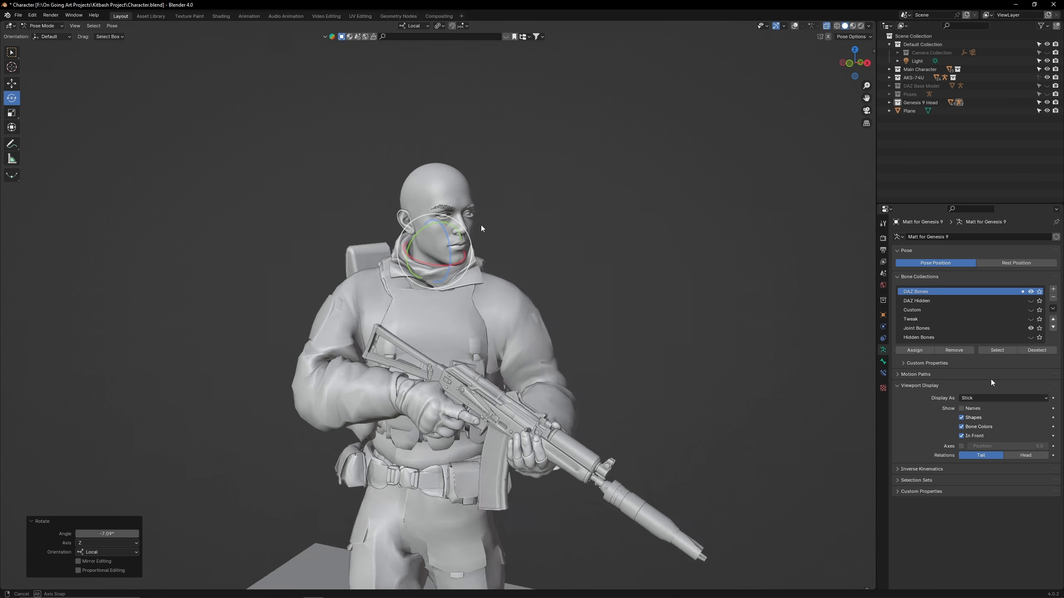
Step: Display the posed soldier in rendered viewport shading with overlays hidden and inspect it
middle_drag(481, 229, 545, 201)
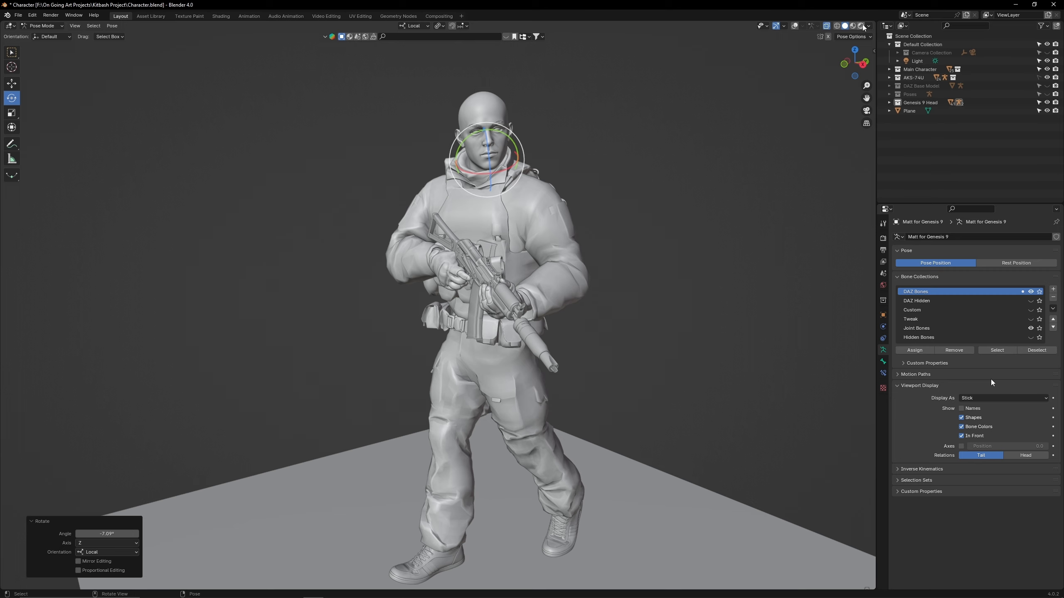
click(860, 26)
key(shift+alt+z)
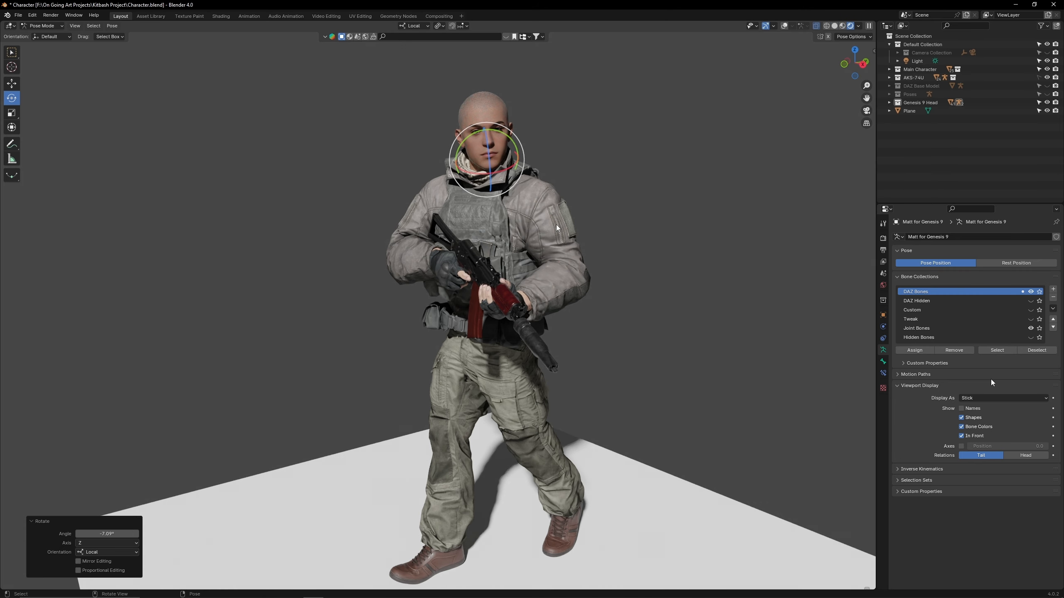
middle_drag(598, 227, 573, 223)
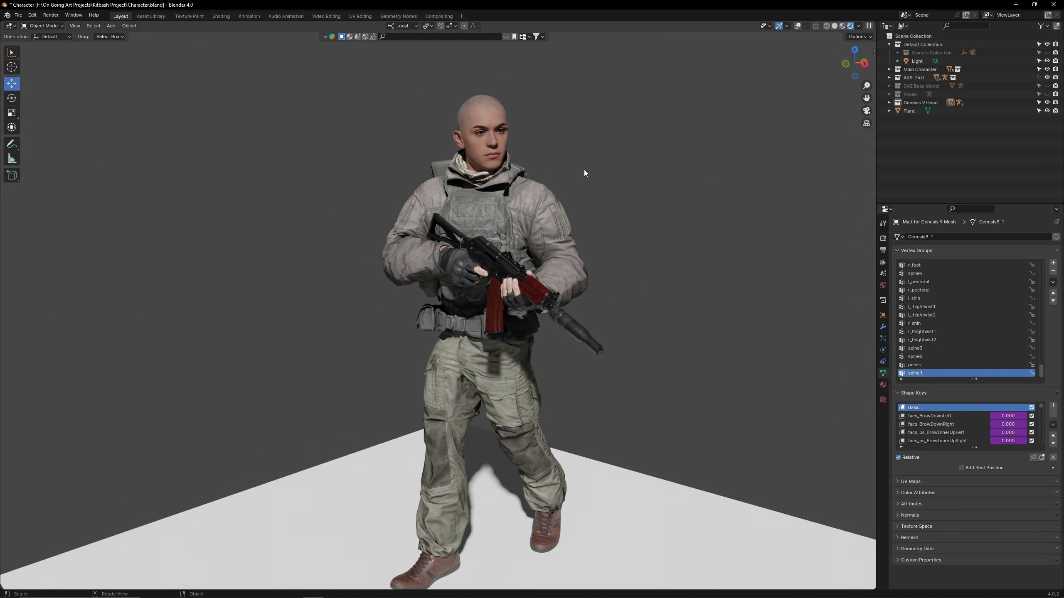
Step: Try out the DAZ Runtime FACS Expressions morphs on the head, setting Sad to 0.278 and Suspicious to 0.588
key(n)
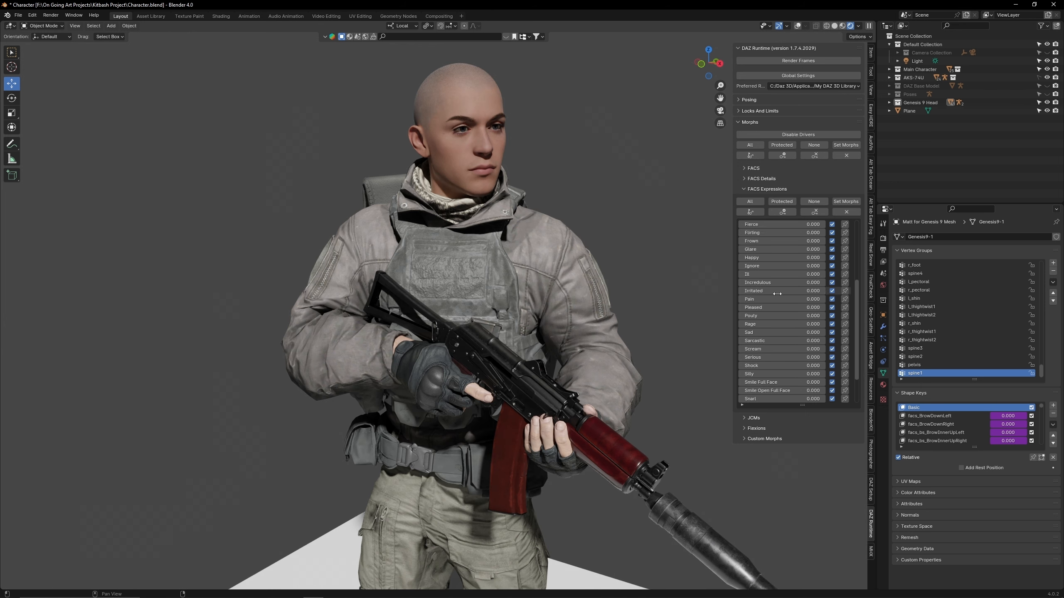
scroll(777, 293, up, 9)
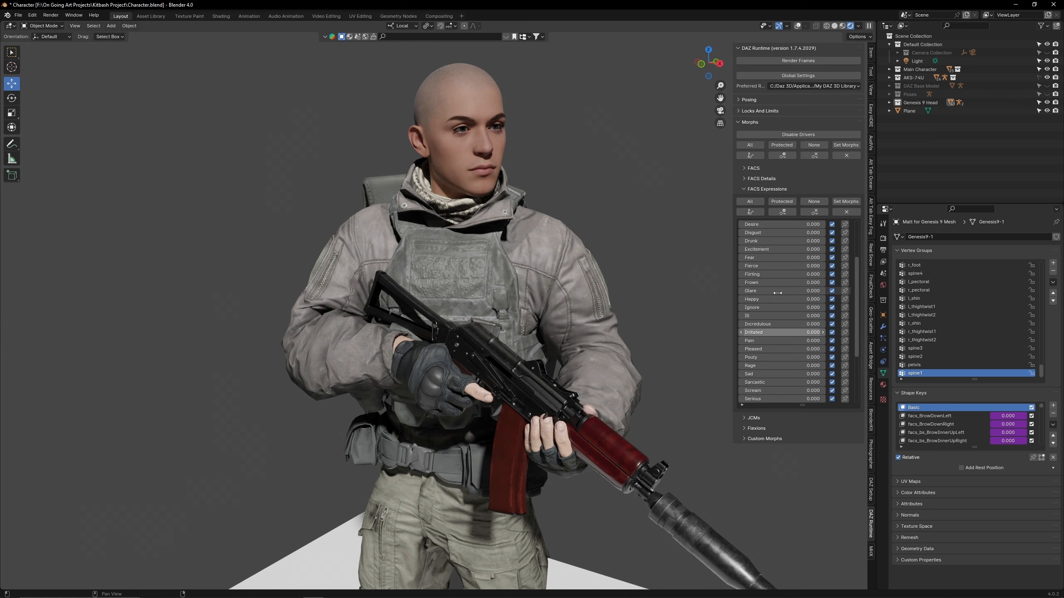
drag(757, 233, 802, 232)
middle_drag(625, 241, 559, 250)
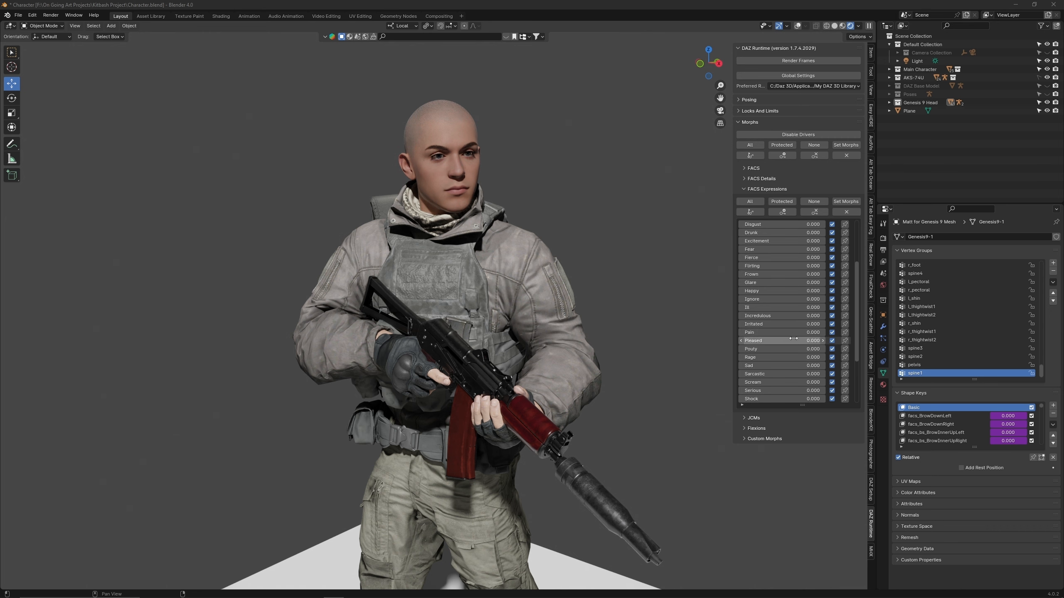
scroll(782, 345, down, 8)
scroll(773, 349, down, 3)
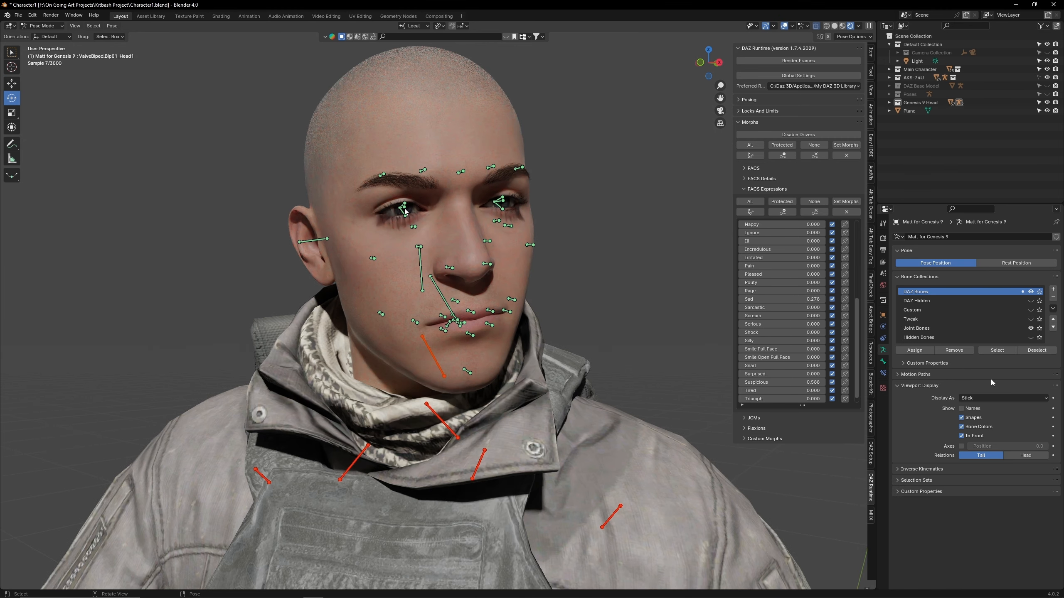
Step: Rotate both eye bones of the Genesis 9 head together in Local orientation, pivoting around Individual Origins, to redirect the gaze
click(403, 208)
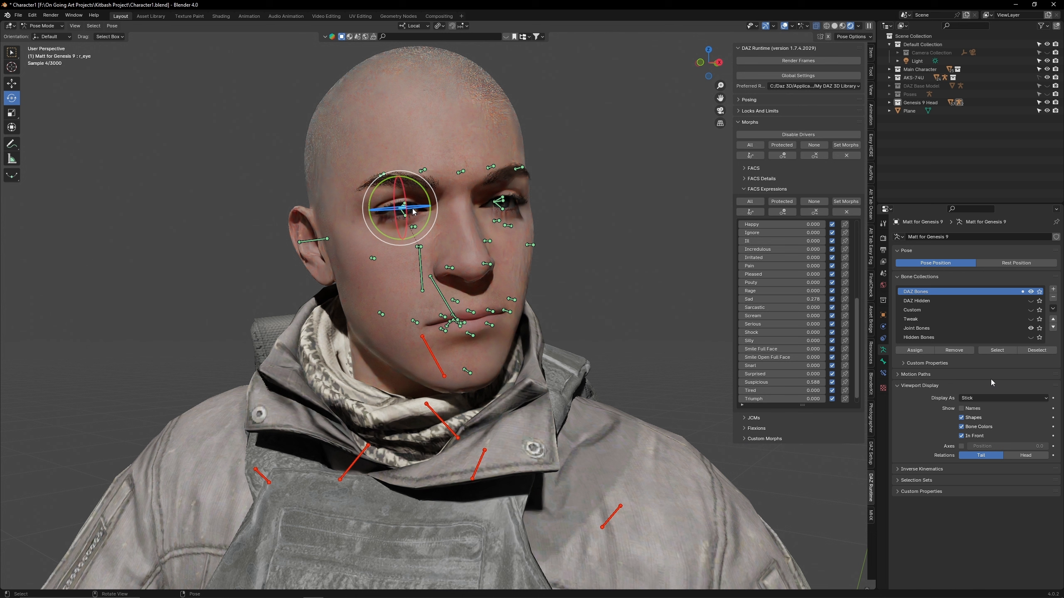
shift+click(499, 201)
click(413, 26)
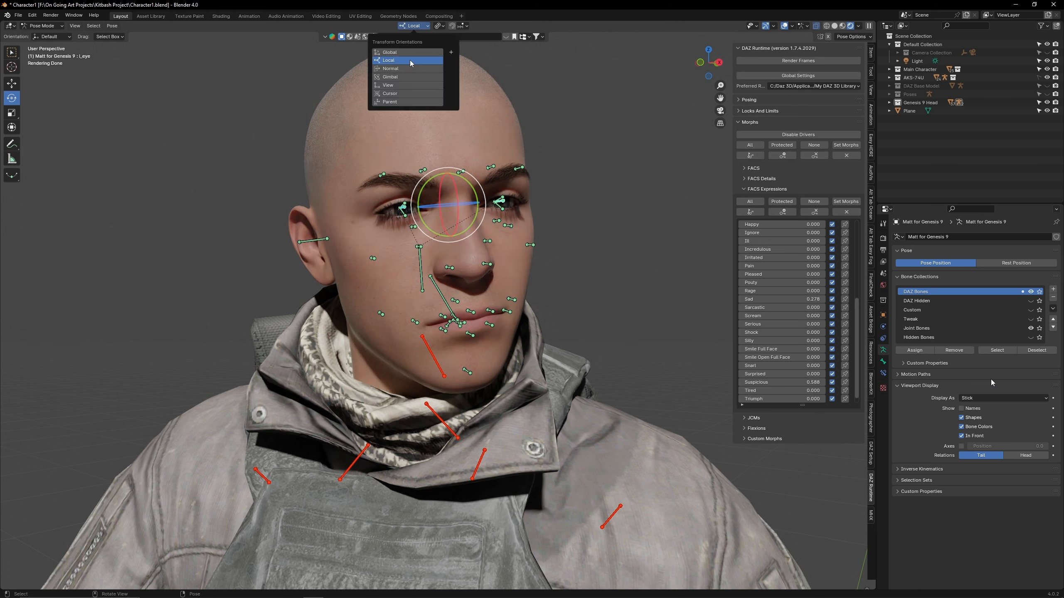
click(439, 26)
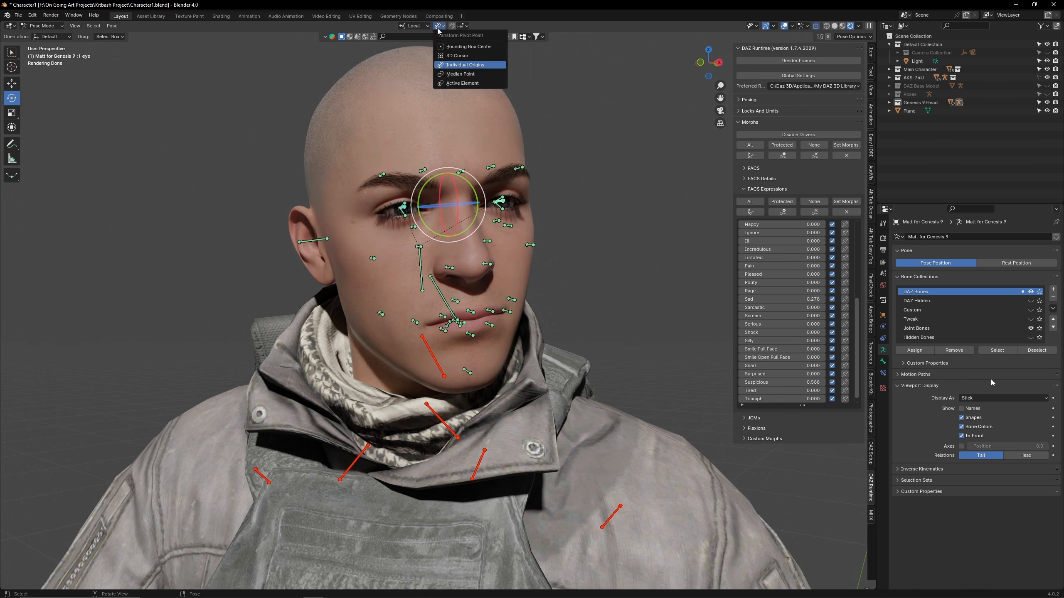
click(455, 66)
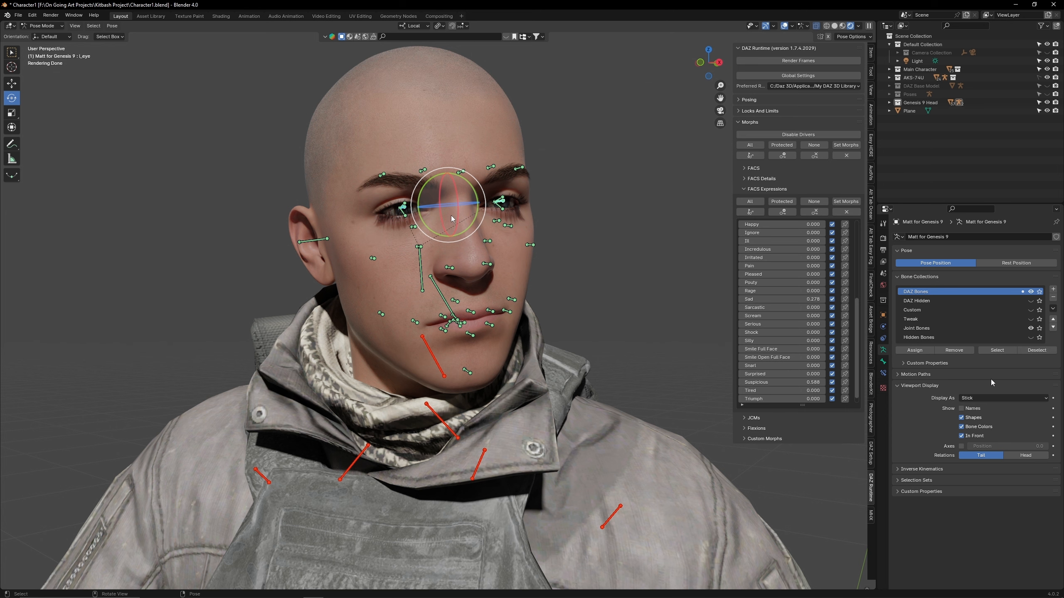
drag(453, 219, 466, 211)
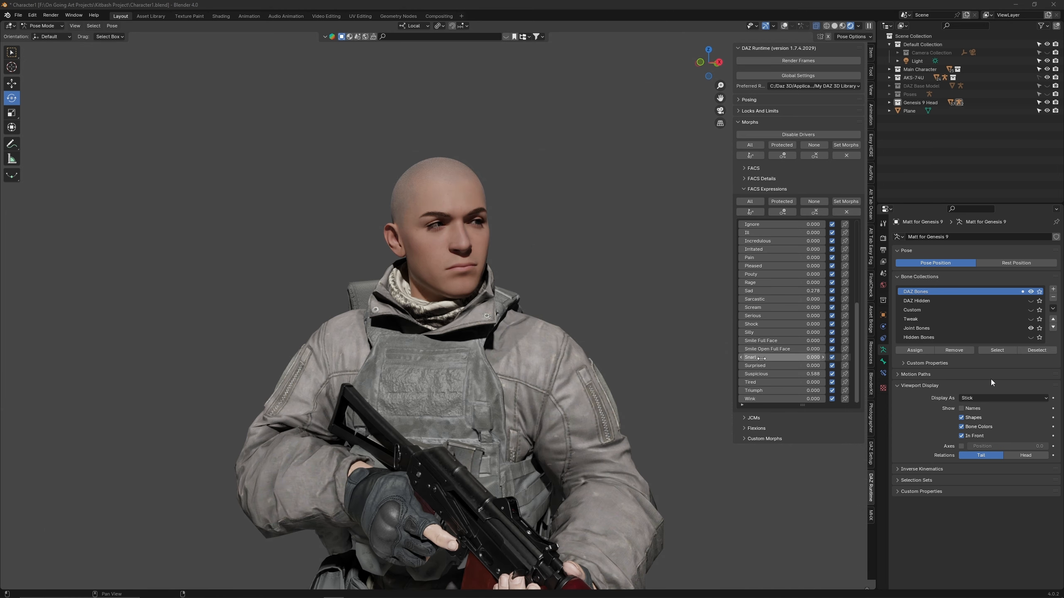
Step: Fine-tune the head's DAZ Runtime FACS morphs, setting Brow Up to 0.846, Eye Wide to 0.628 and Mouth Close to 0.071
drag(765, 357, 766, 357)
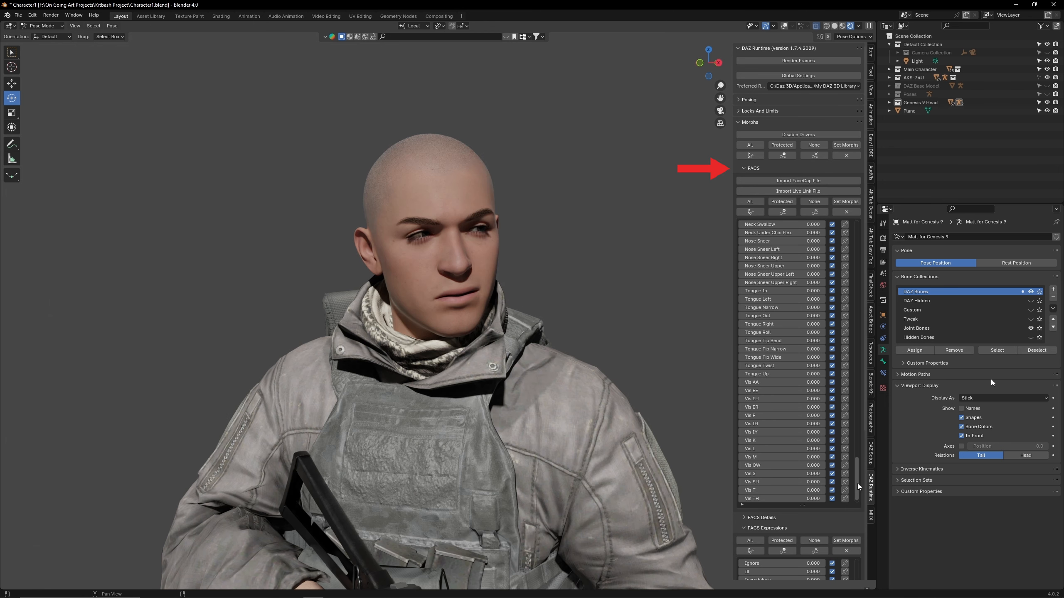
drag(858, 487, 869, 247)
drag(781, 315, 817, 315)
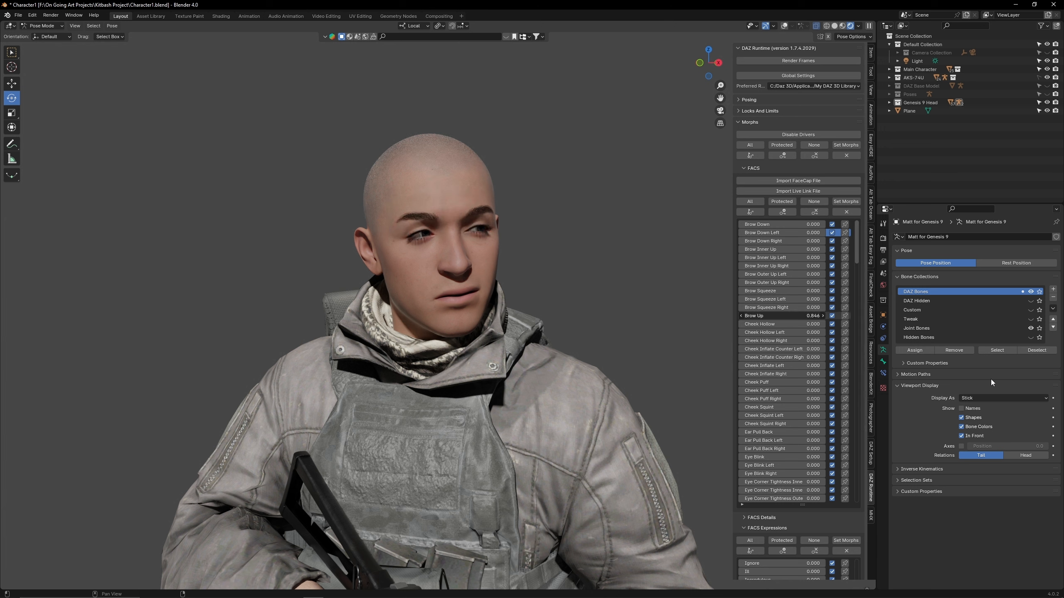
middle_drag(714, 345, 709, 342)
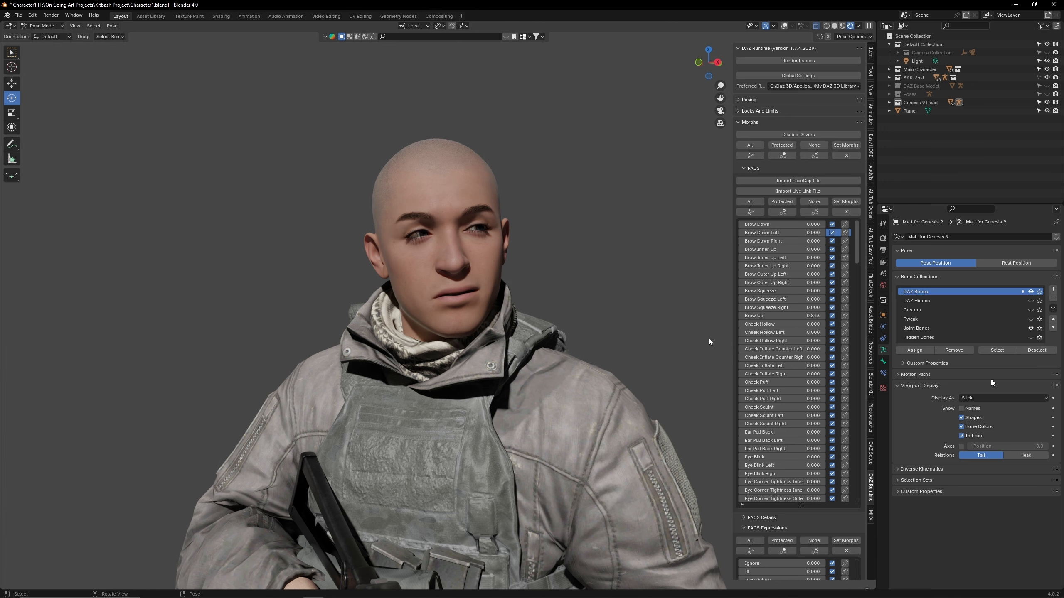
drag(759, 324, 798, 324)
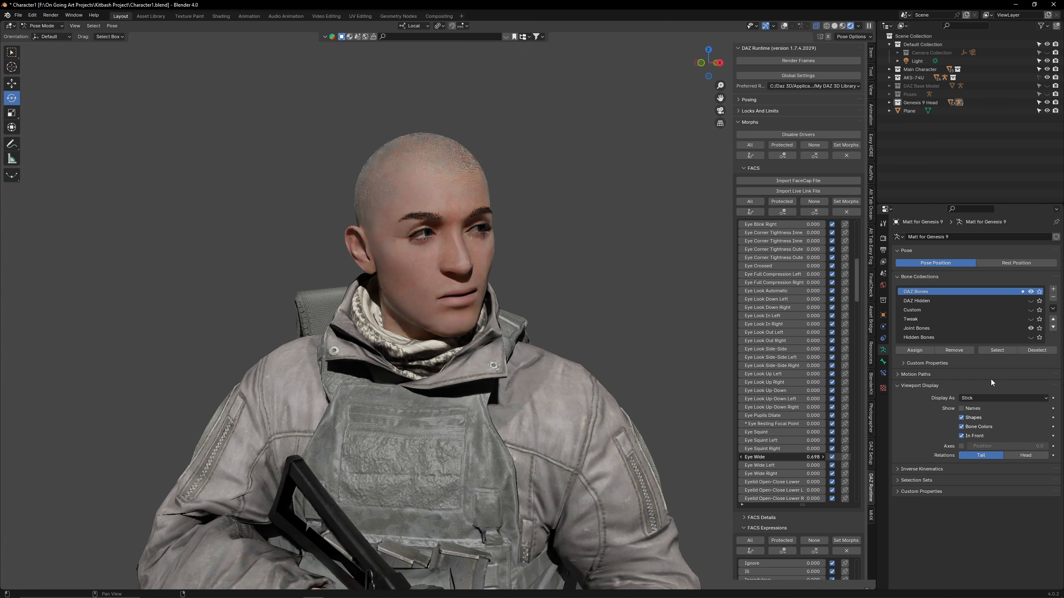
drag(785, 457, 783, 457)
scroll(782, 401, down, 18)
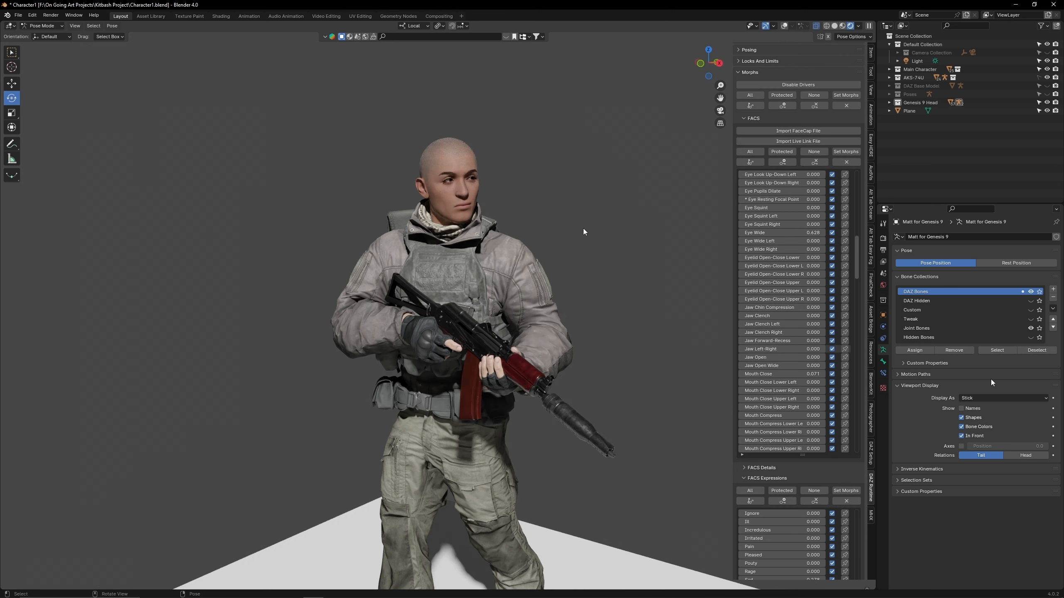
Step: Inspect the full-body posed soldier in the rendered viewport and hide the overlays
middle_drag(572, 237, 536, 228)
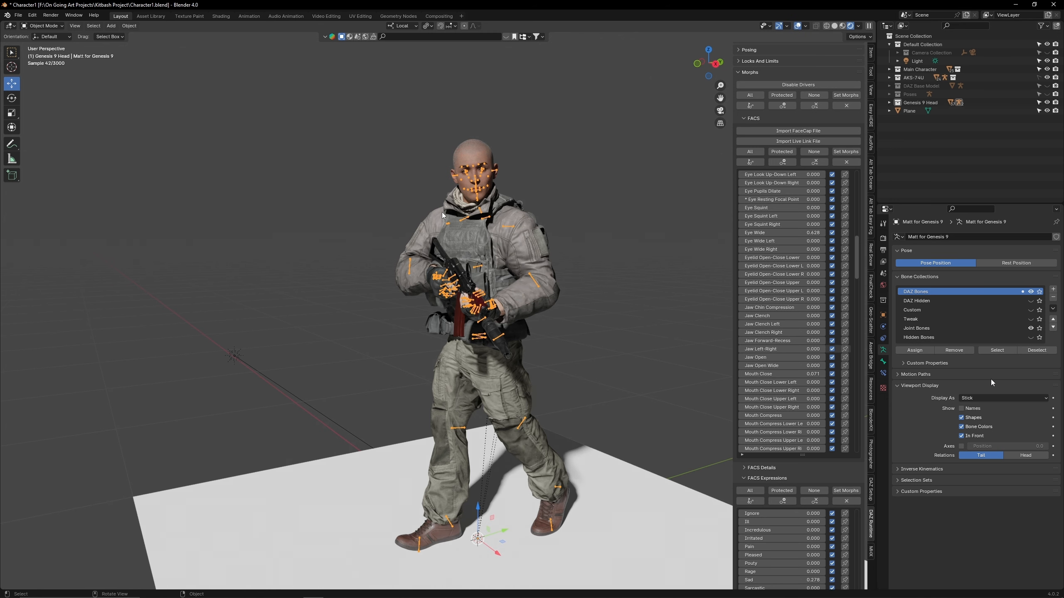
middle_drag(507, 205, 523, 204)
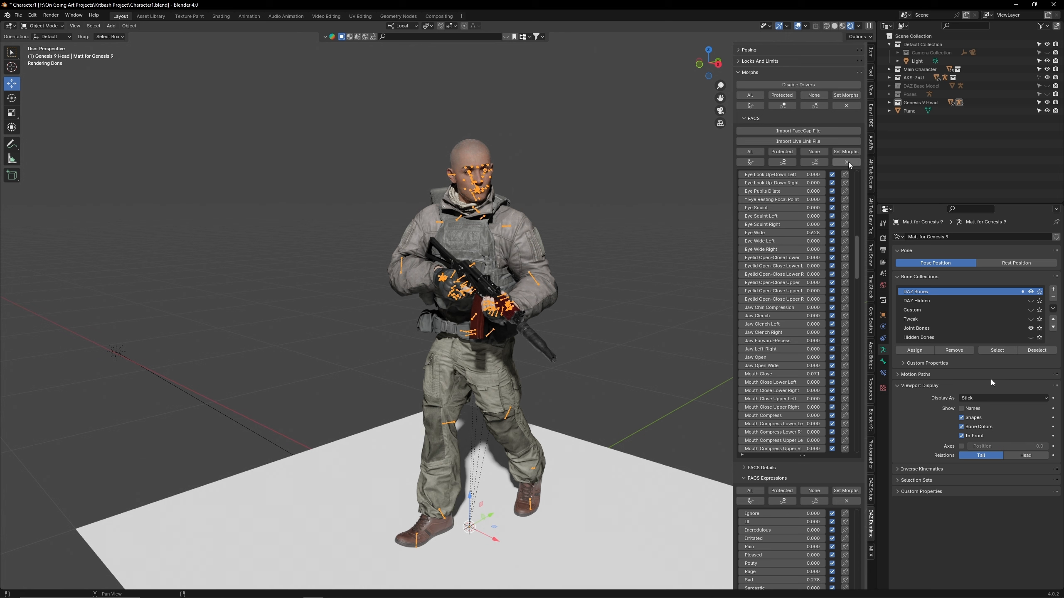
click(845, 501)
key(alt+shift+z)
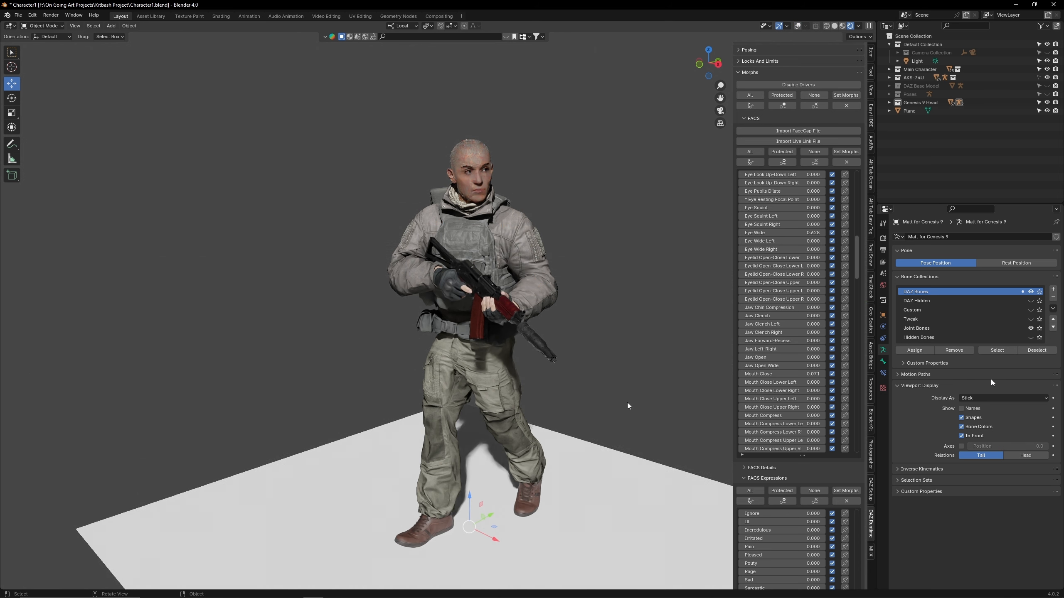